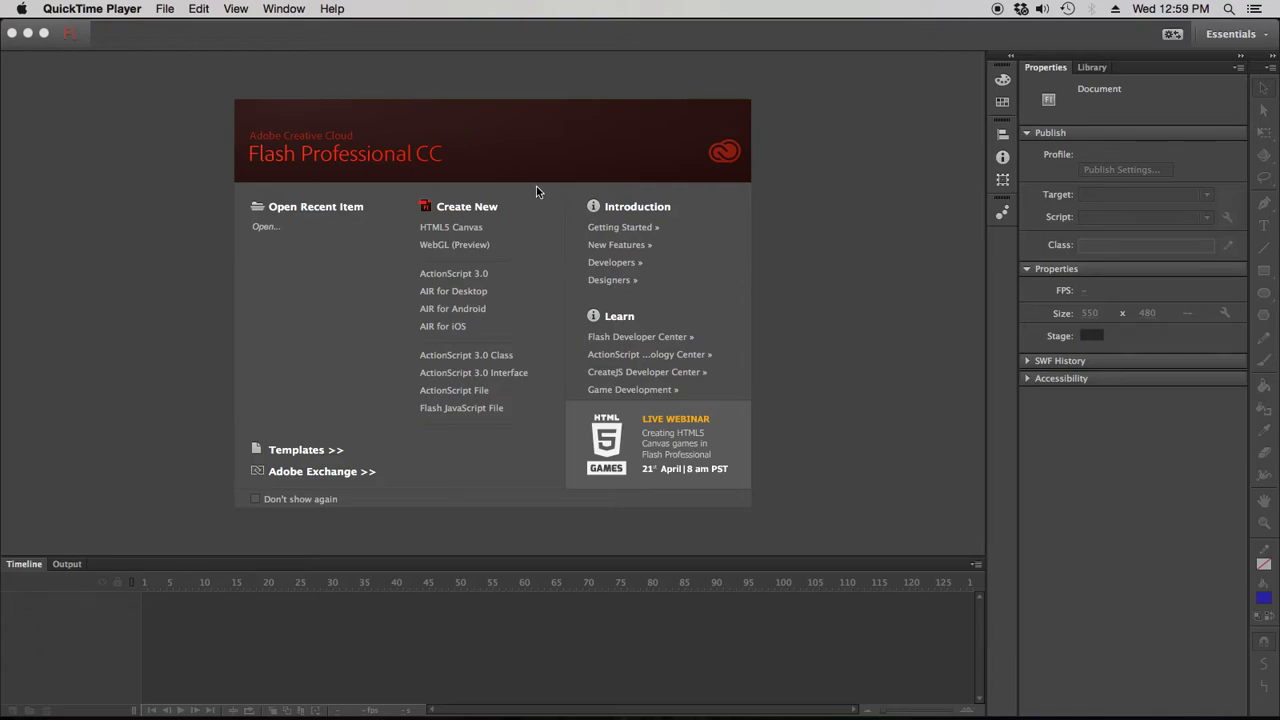
# Create an ActionScript 3.0 document and draw a solid blue circle about 99 px across on the stage.
pyautogui.click(527, 279)
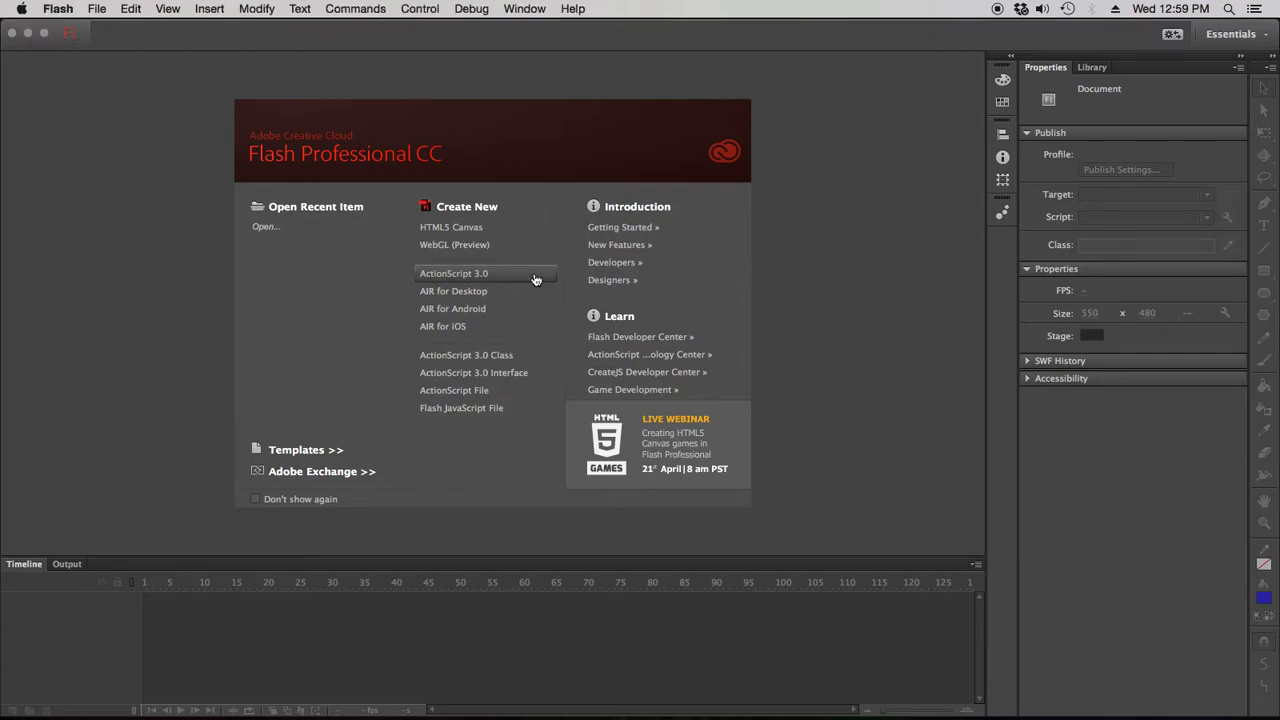
pyautogui.click(452, 276)
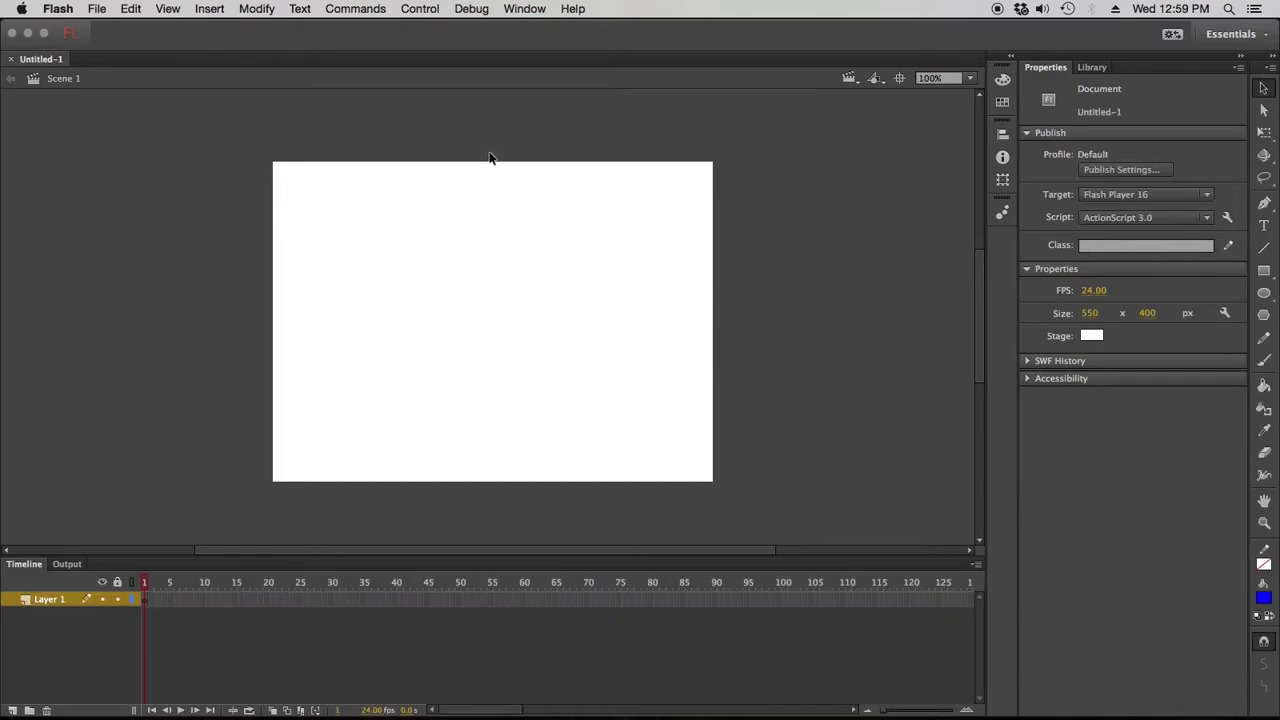
pyautogui.click(1264, 292)
pyautogui.moveTo(396, 255); pyautogui.dragTo(476, 334)
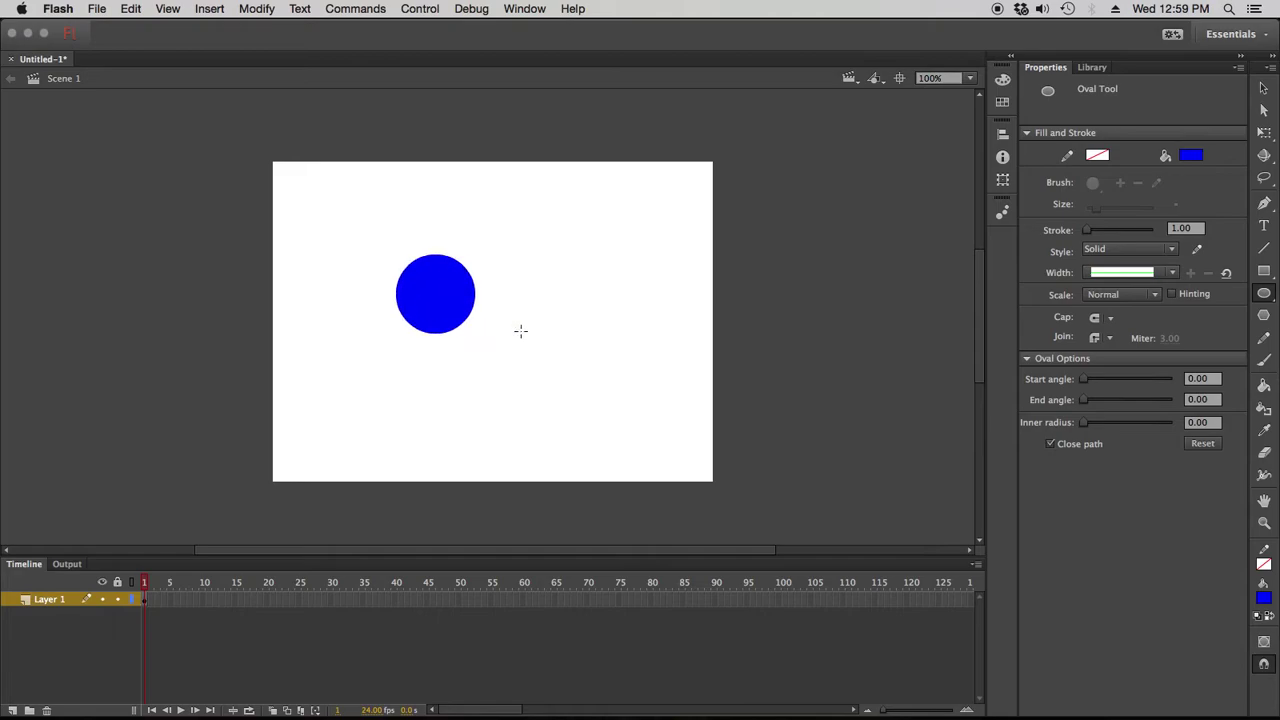
# Convert the whole blue circle to a graphic symbol named Blue Circle.
pyautogui.click(1265, 90)
pyautogui.moveTo(336, 235); pyautogui.dragTo(569, 402)
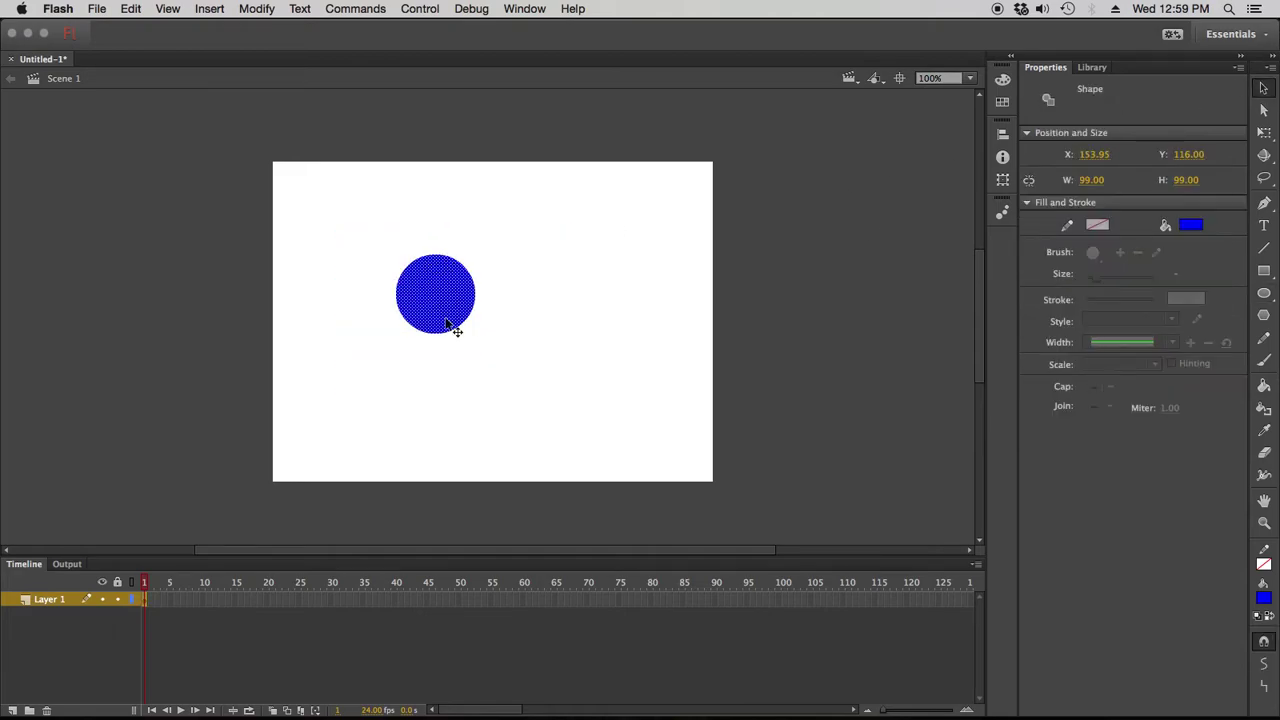
pyautogui.click(257, 9)
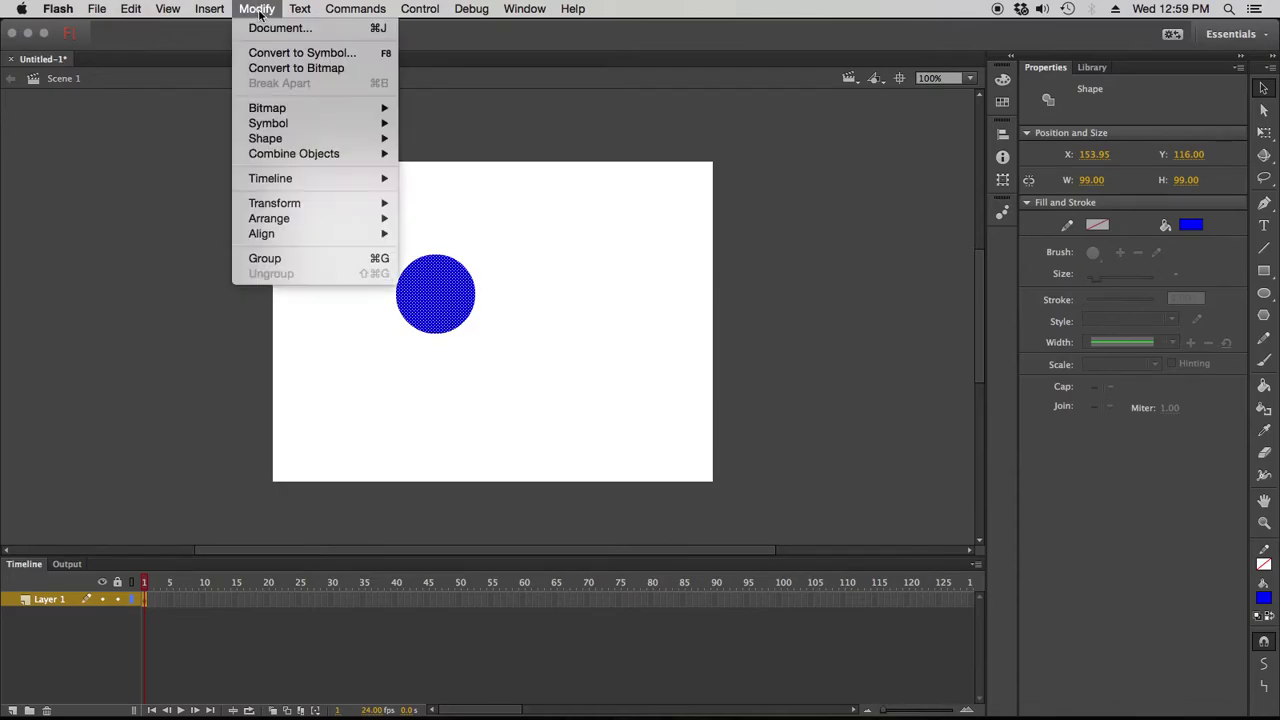
pyautogui.click(300, 52)
pyautogui.moveTo(592, 97); pyautogui.dragTo(396, 99)
pyautogui.click(316, 158)
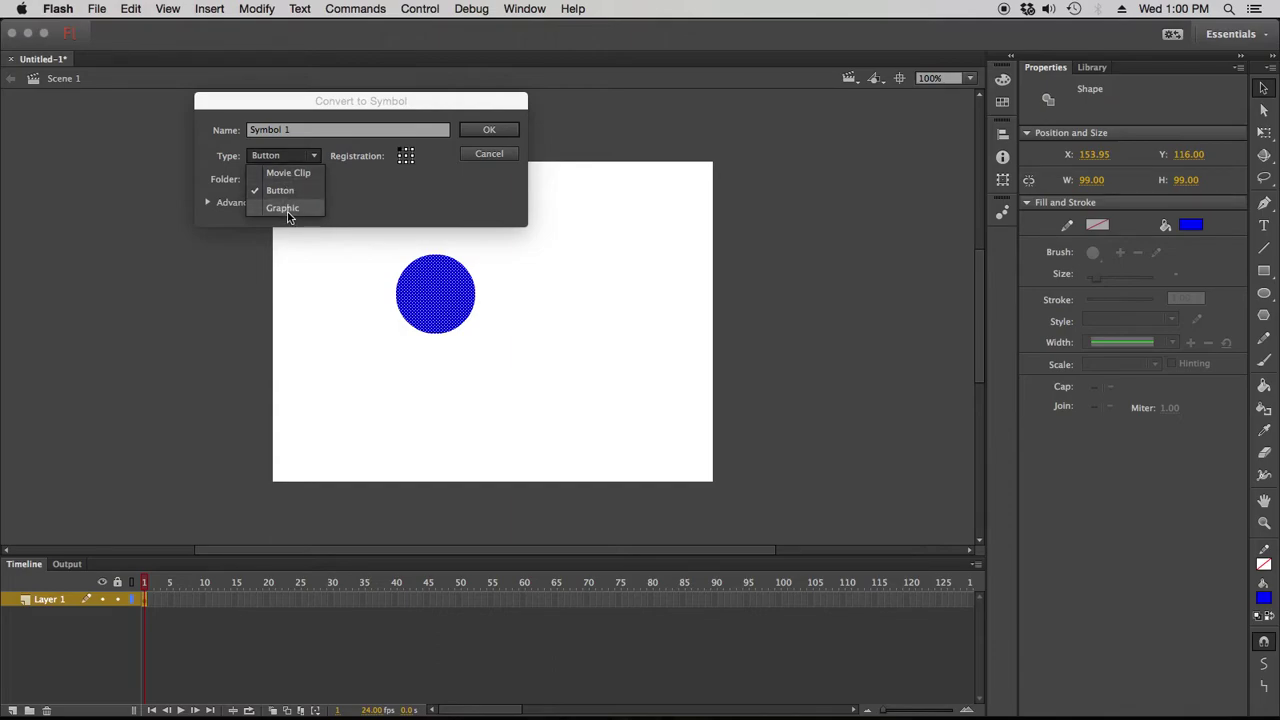
pyautogui.click(286, 208)
pyautogui.tripleClick(311, 137)
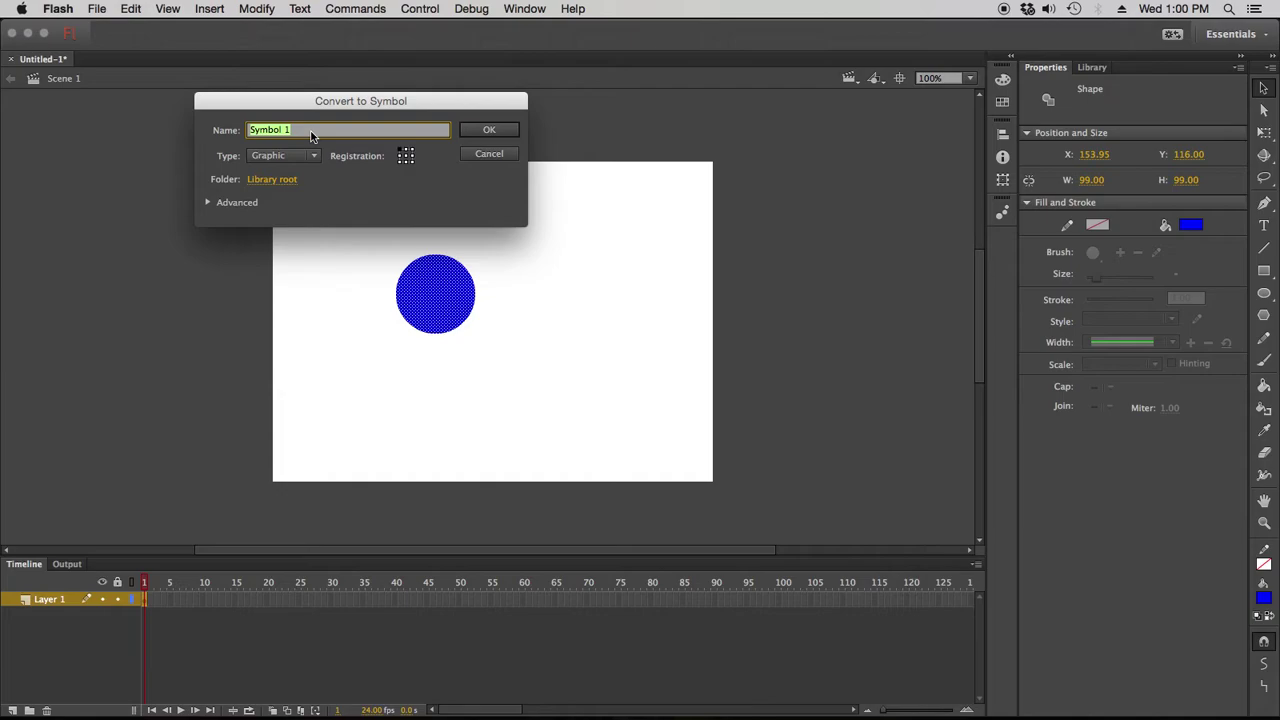
pyautogui.write('Blue Cir')
pyautogui.press('BackSpace')
pyautogui.press('BackSpace')
pyautogui.press('BackSpace')
pyautogui.write('C')
pyautogui.click(489, 130)
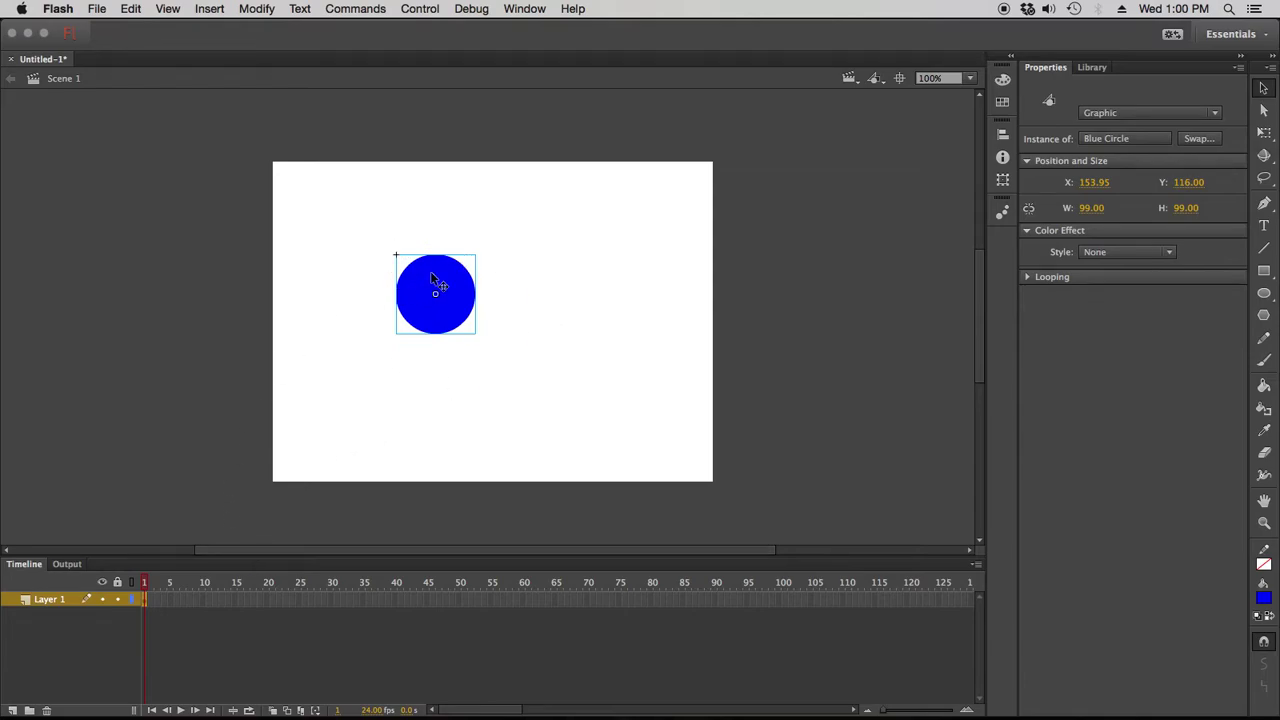
# Move the circle to about X 21, Y 98 near the stage's left edge and extend its layer to frame 30.
pyautogui.moveTo(440, 275); pyautogui.dragTo(372, 268)
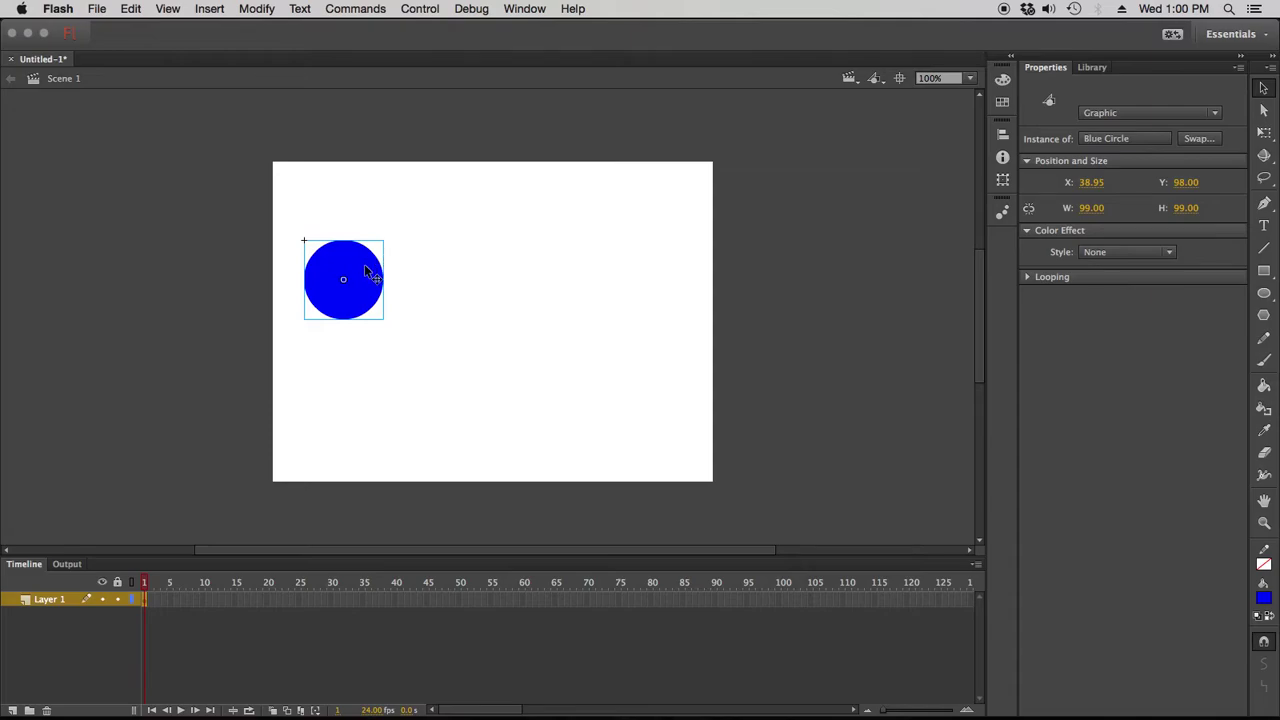
pyautogui.moveTo(346, 272)
pyautogui.mouseDown()
pyautogui.moveTo(486, 260)
pyautogui.moveTo(660, 271)
pyautogui.moveTo(340, 270)
pyautogui.mouseUp()
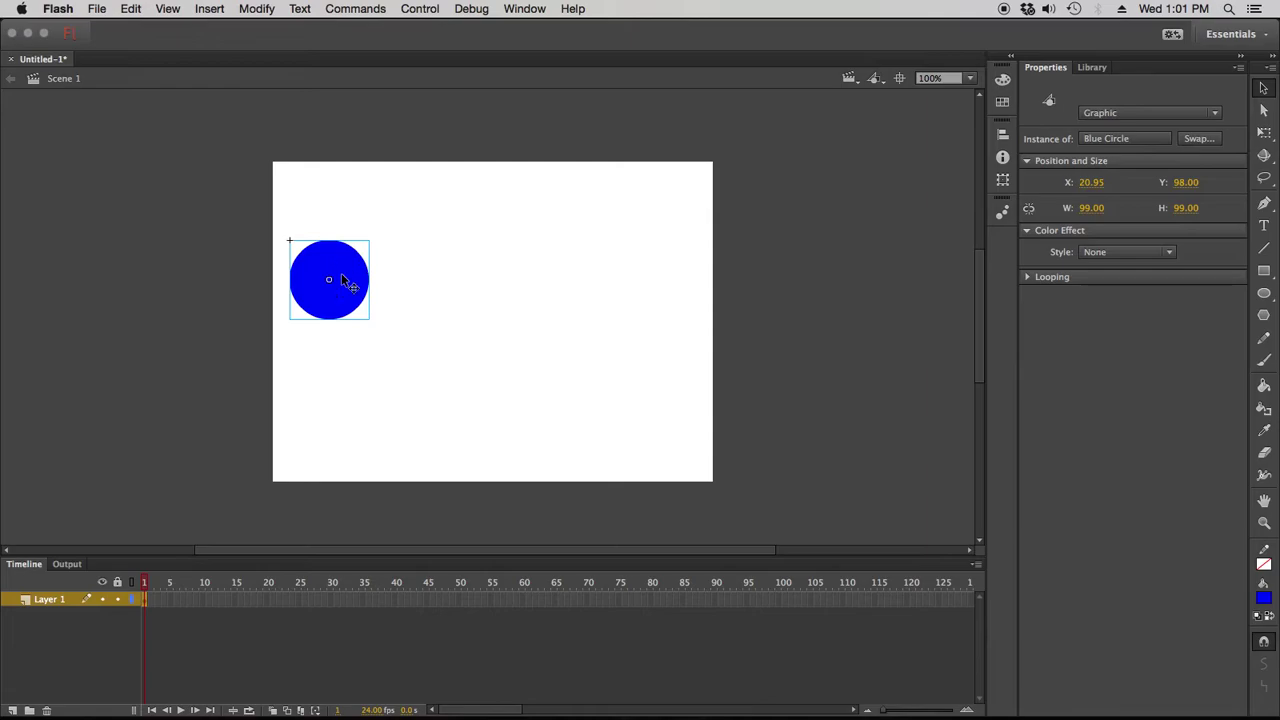
pyautogui.rightClick(333, 598)
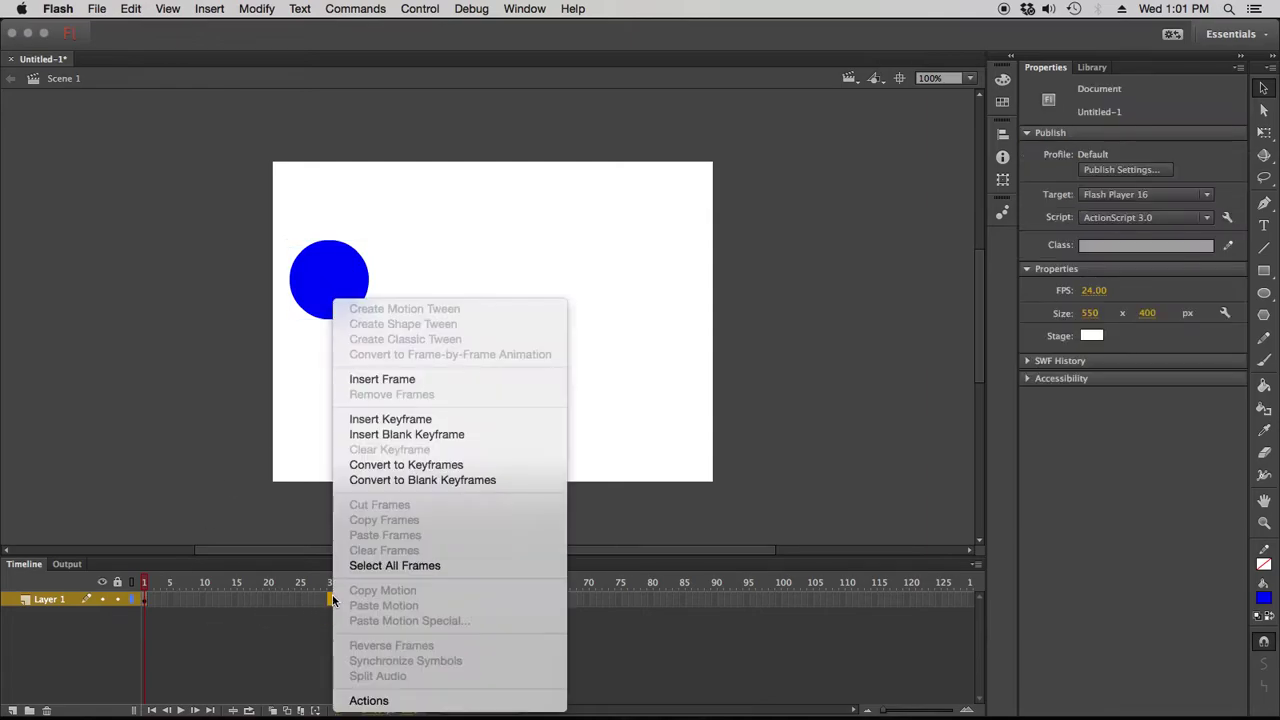
pyautogui.click(436, 379)
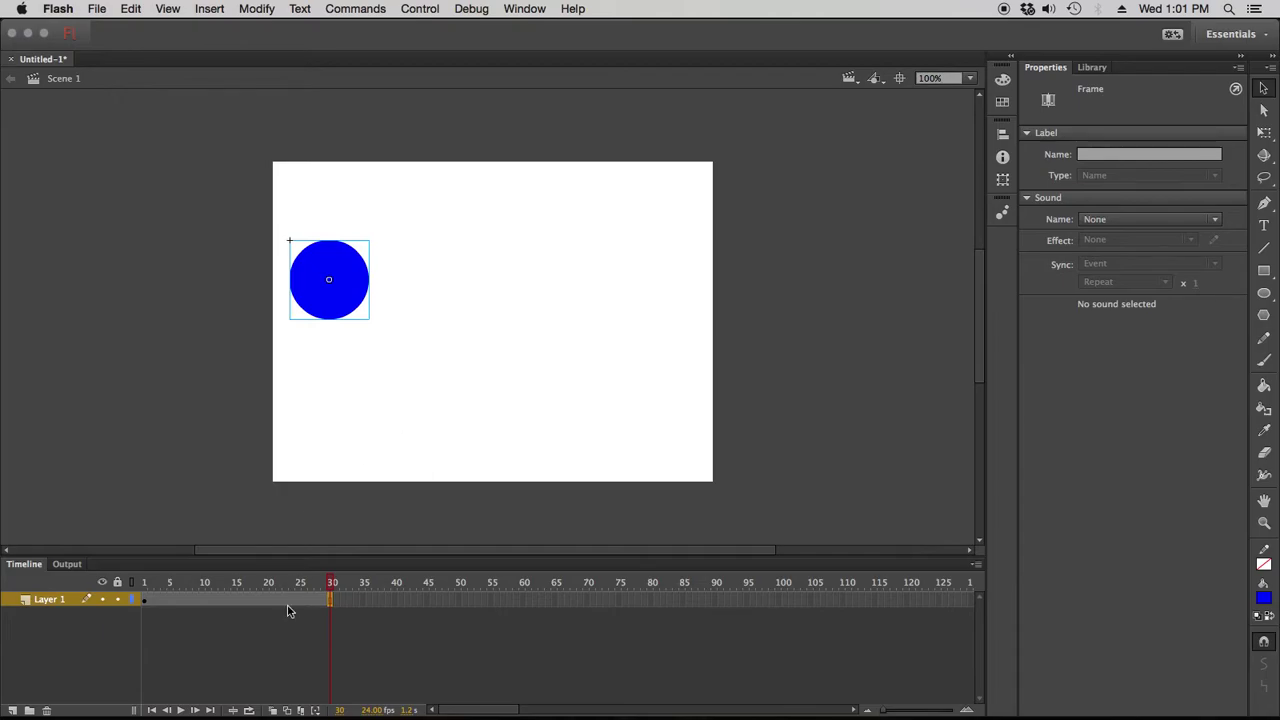
# Create a motion tween for the circle that moves it to about X 383, Y 124 at frame 30.
pyautogui.click(412, 283)
pyautogui.click(348, 273)
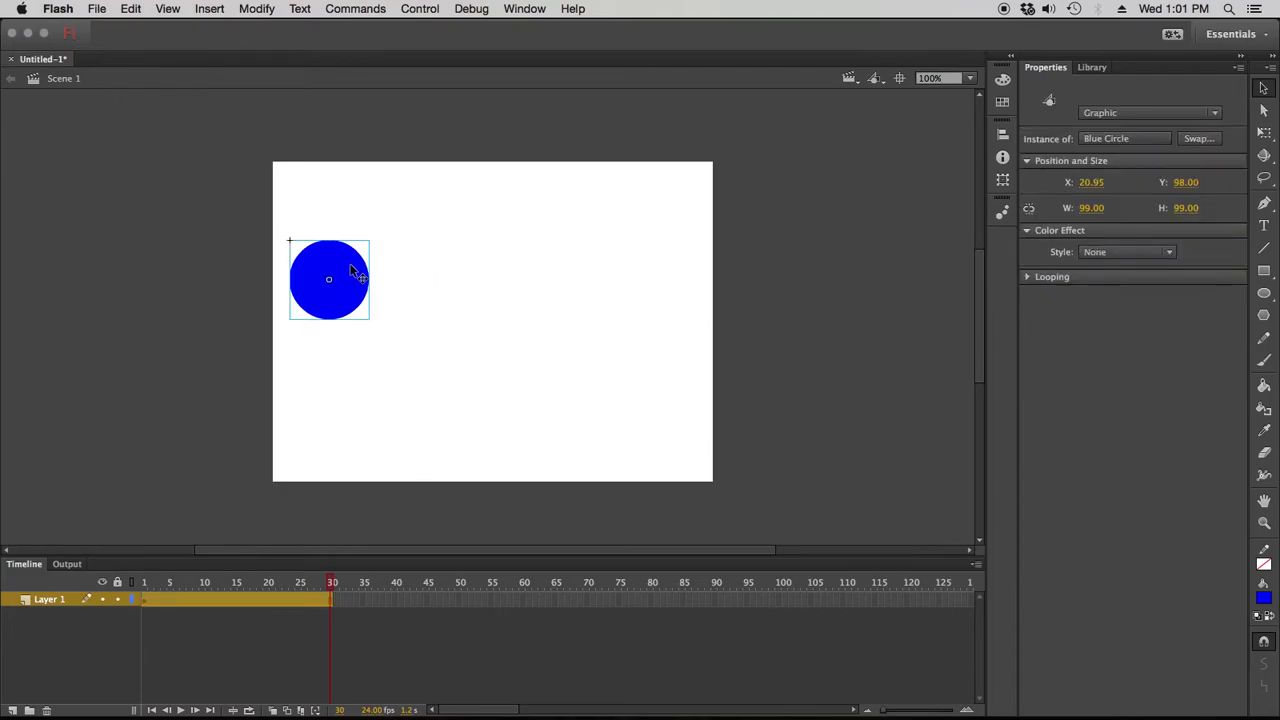
pyautogui.rightClick(351, 272)
pyautogui.click(378, 204)
pyautogui.click(331, 605)
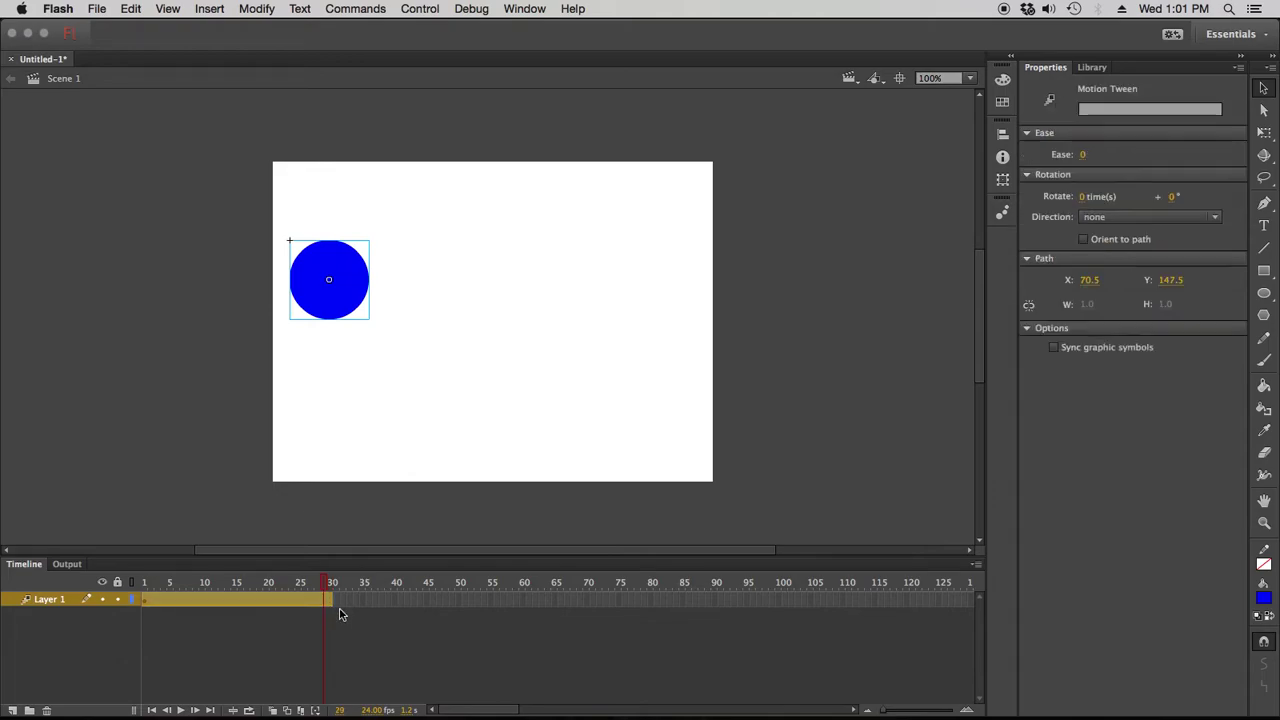
pyautogui.click(329, 610)
pyautogui.click(331, 606)
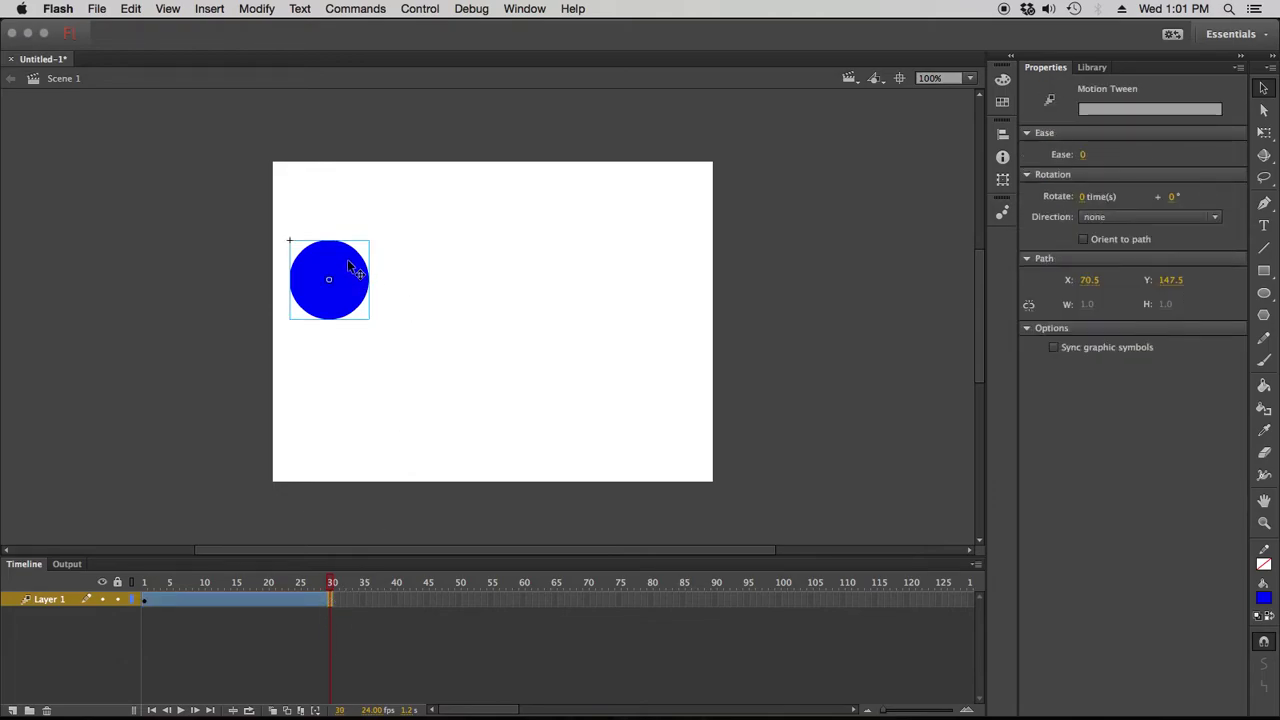
pyautogui.moveTo(350, 258); pyautogui.dragTo(662, 297)
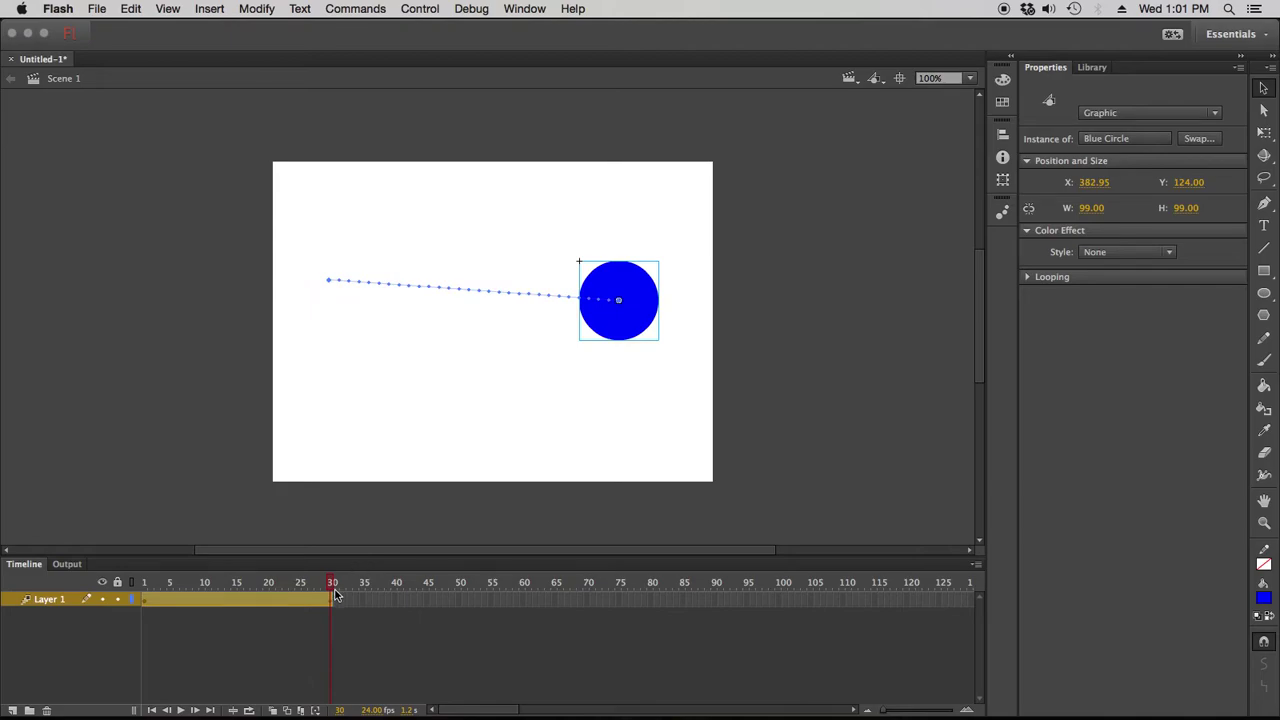
pyautogui.moveTo(331, 588); pyautogui.dragTo(208, 583)
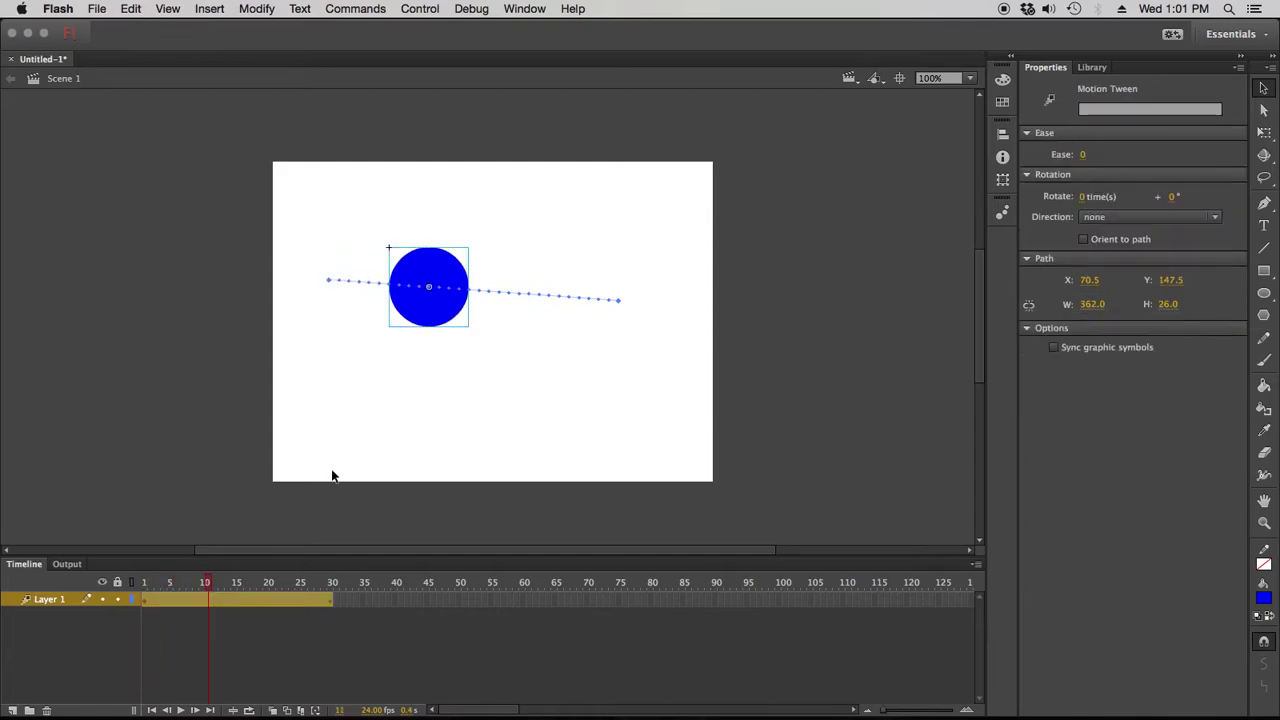
# Recolor the upper part of the circle bright green inside the Blue Circle symbol, then return to Scene 1 and check the tween.
pyautogui.doubleClick(440, 272)
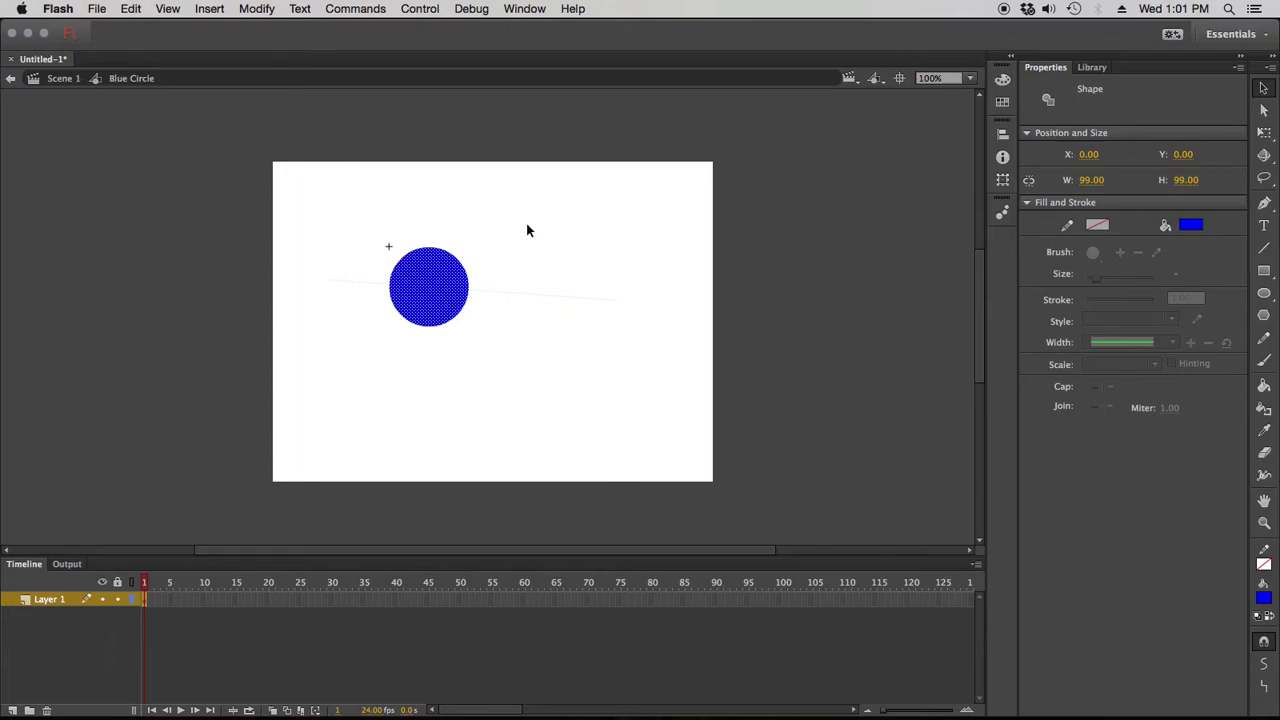
pyautogui.click(545, 278)
pyautogui.moveTo(494, 238); pyautogui.dragTo(378, 284)
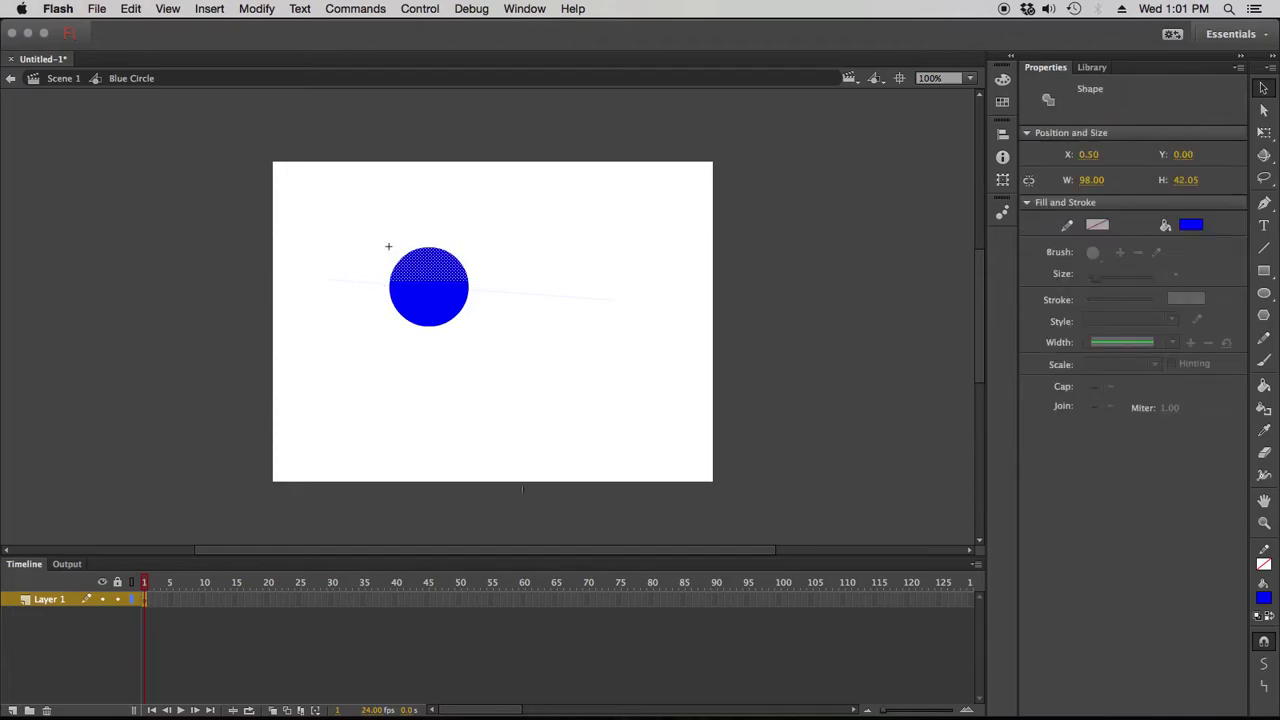
pyautogui.click(1190, 224)
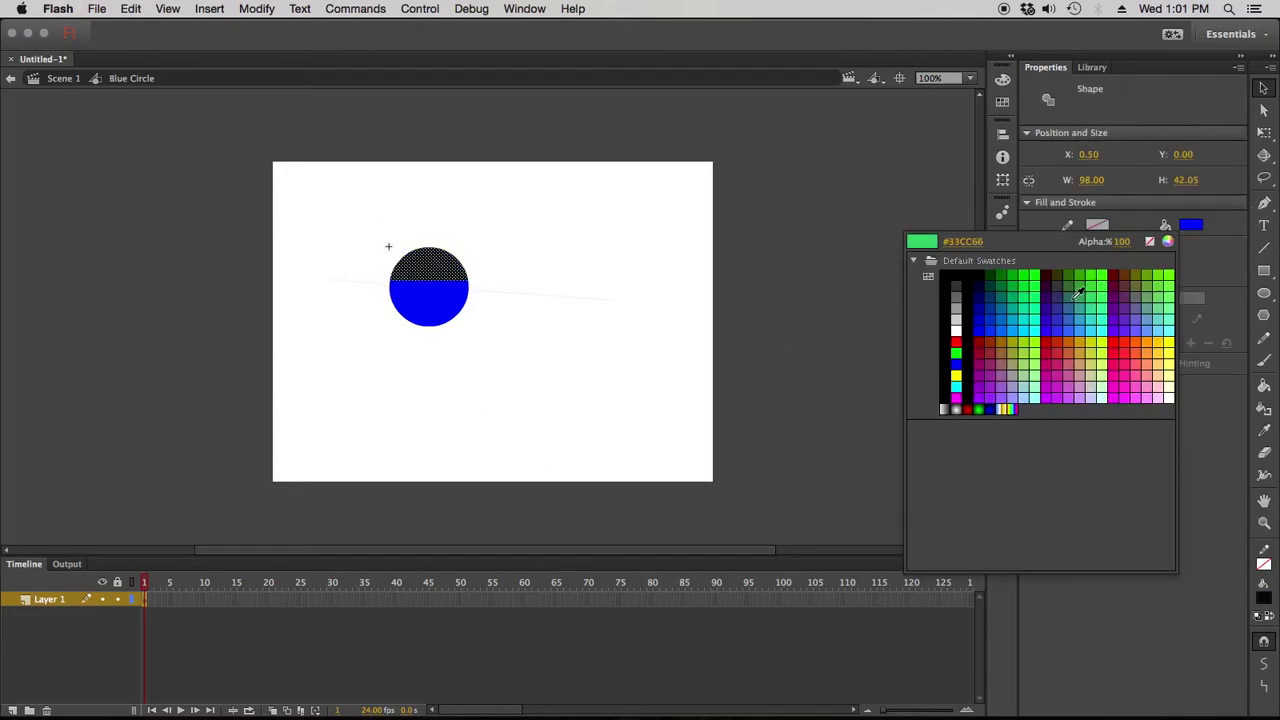
pyautogui.click(1020, 277)
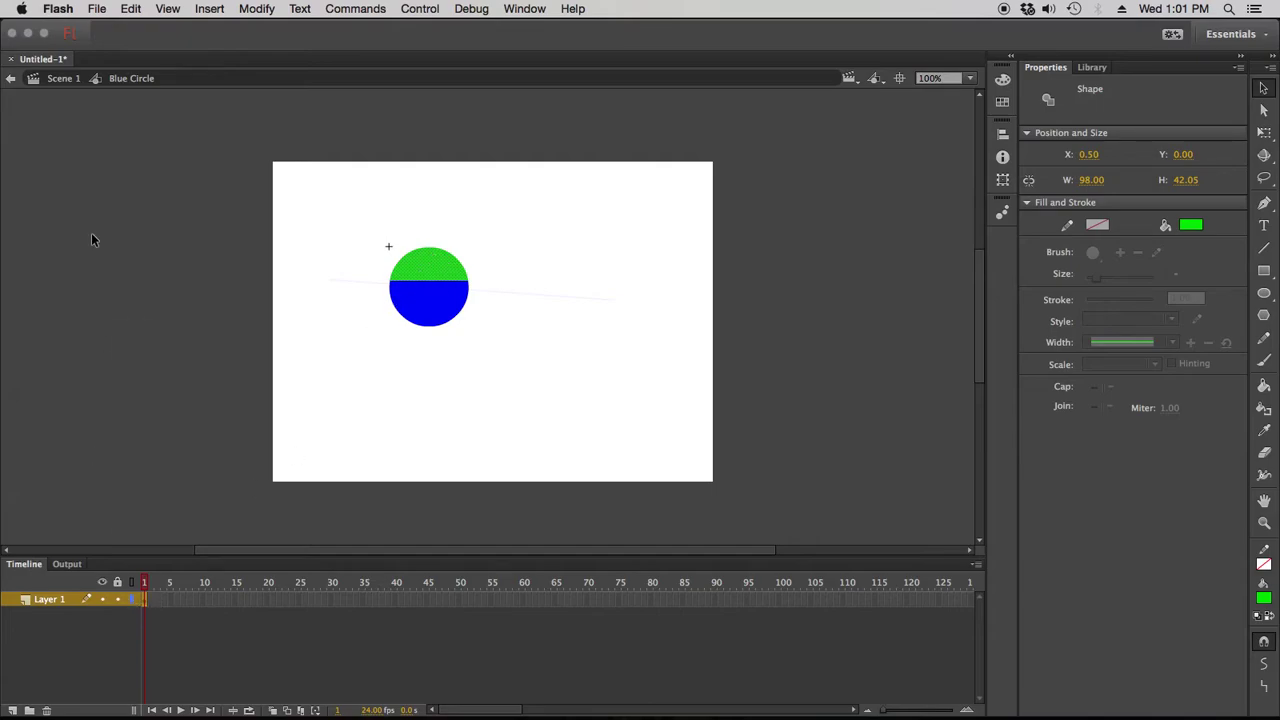
pyautogui.click(63, 78)
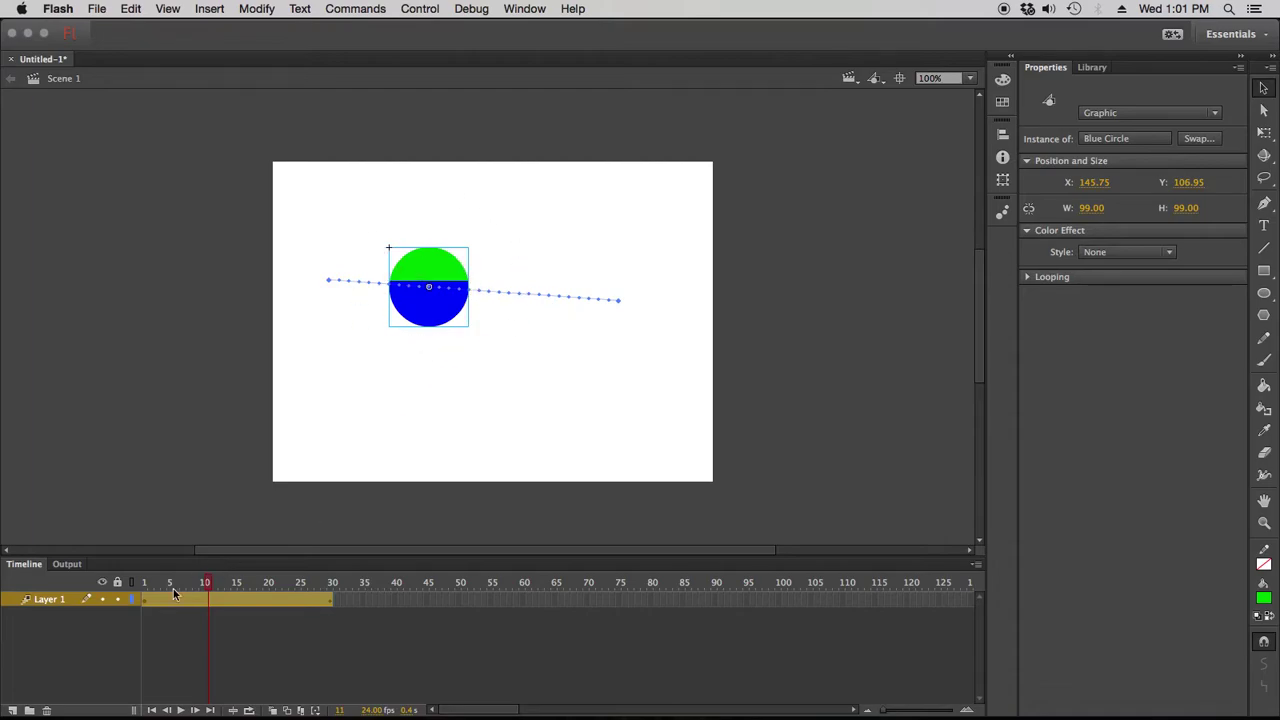
pyautogui.click(137, 592)
pyautogui.moveTo(137, 592)
pyautogui.mouseDown()
pyautogui.moveTo(334, 592)
pyautogui.moveTo(157, 592)
pyautogui.mouseUp()
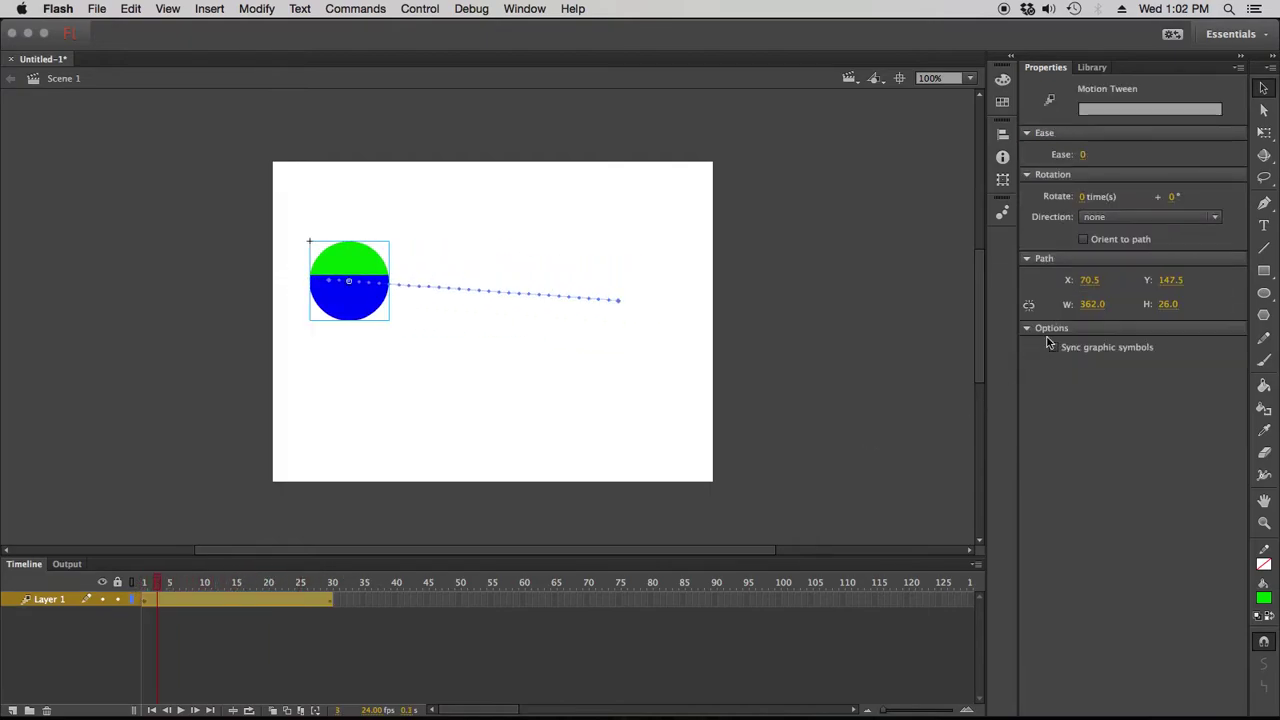
# Add a new layer and place a second Blue Circle instance from the library at about X 194, Y 243.
pyautogui.click(1098, 70)
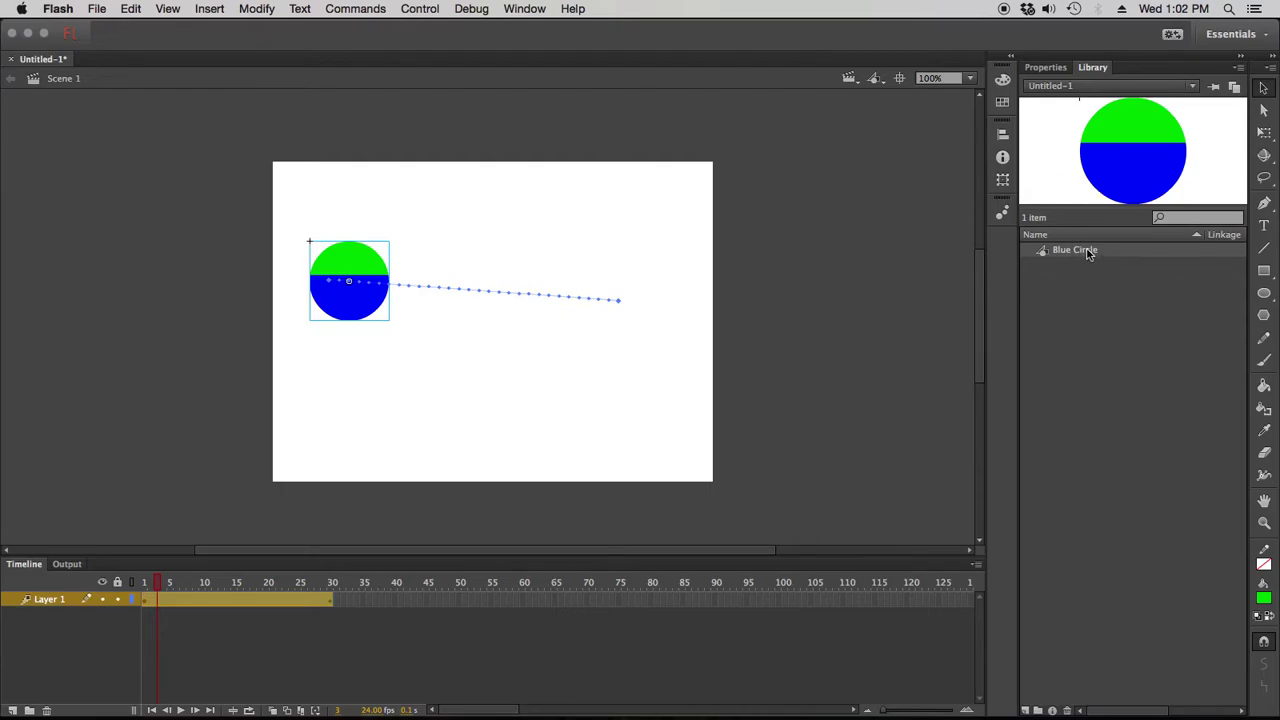
pyautogui.moveTo(1090, 254); pyautogui.dragTo(336, 421)
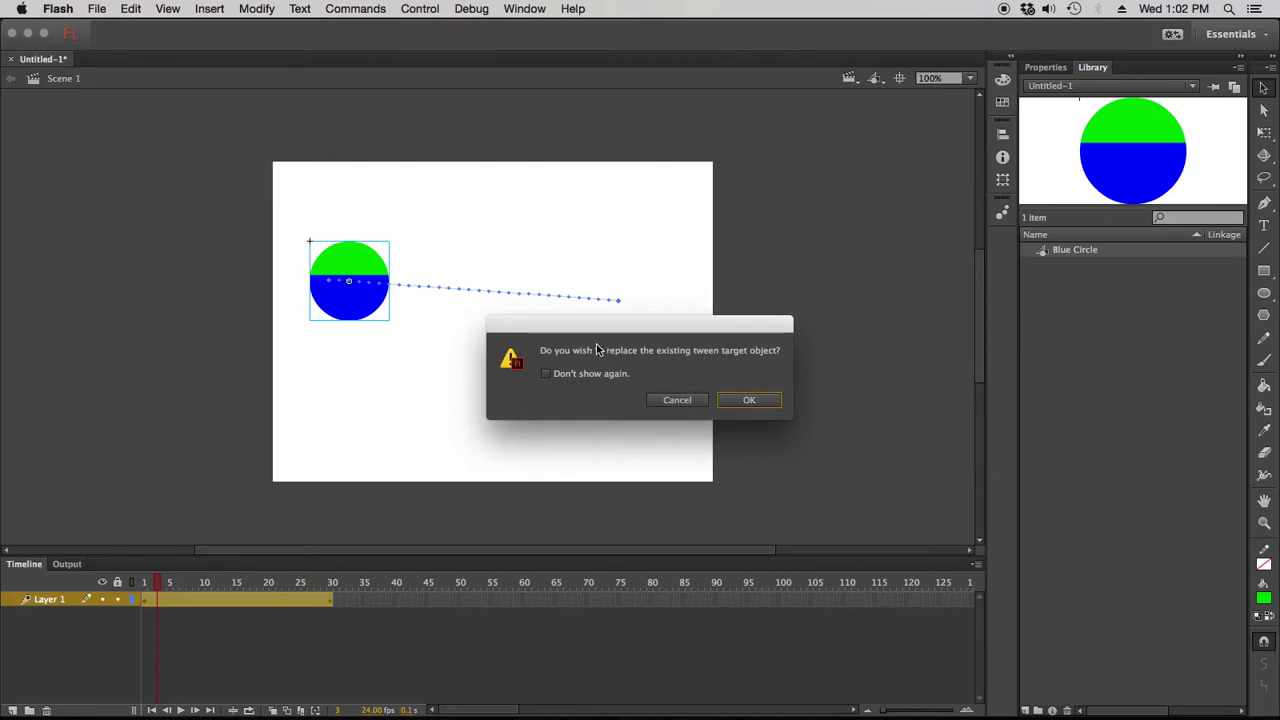
pyautogui.click(679, 405)
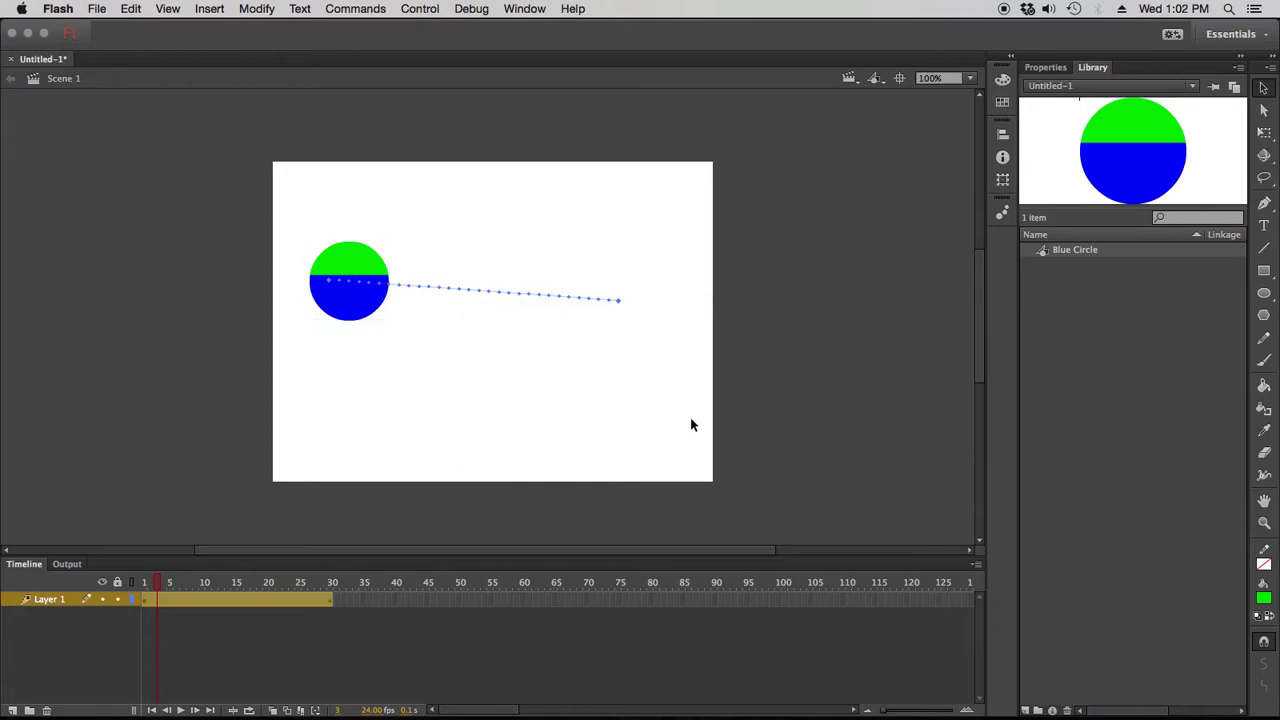
pyautogui.click(13, 710)
pyautogui.moveTo(1157, 165); pyautogui.dragTo(468, 396)
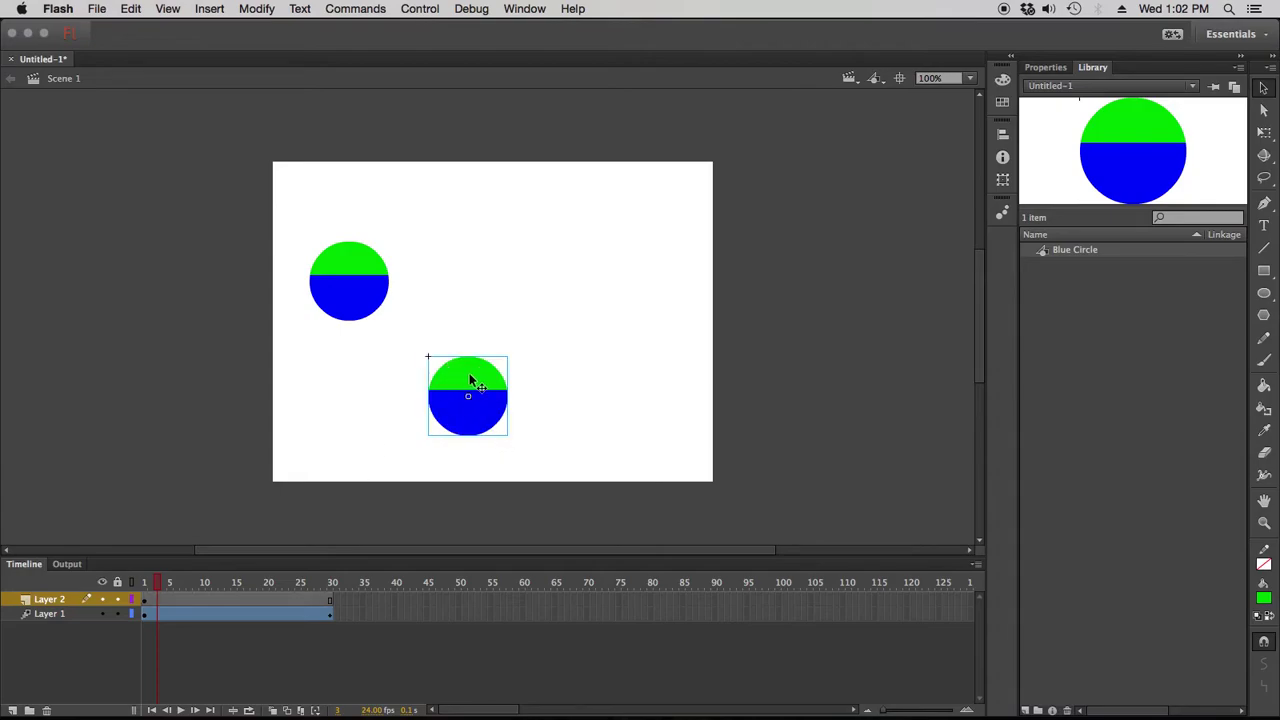
# Play the animation from the first frame to compare the tweened circle with the second instance.
pyautogui.moveTo(157, 587); pyautogui.dragTo(143, 587)
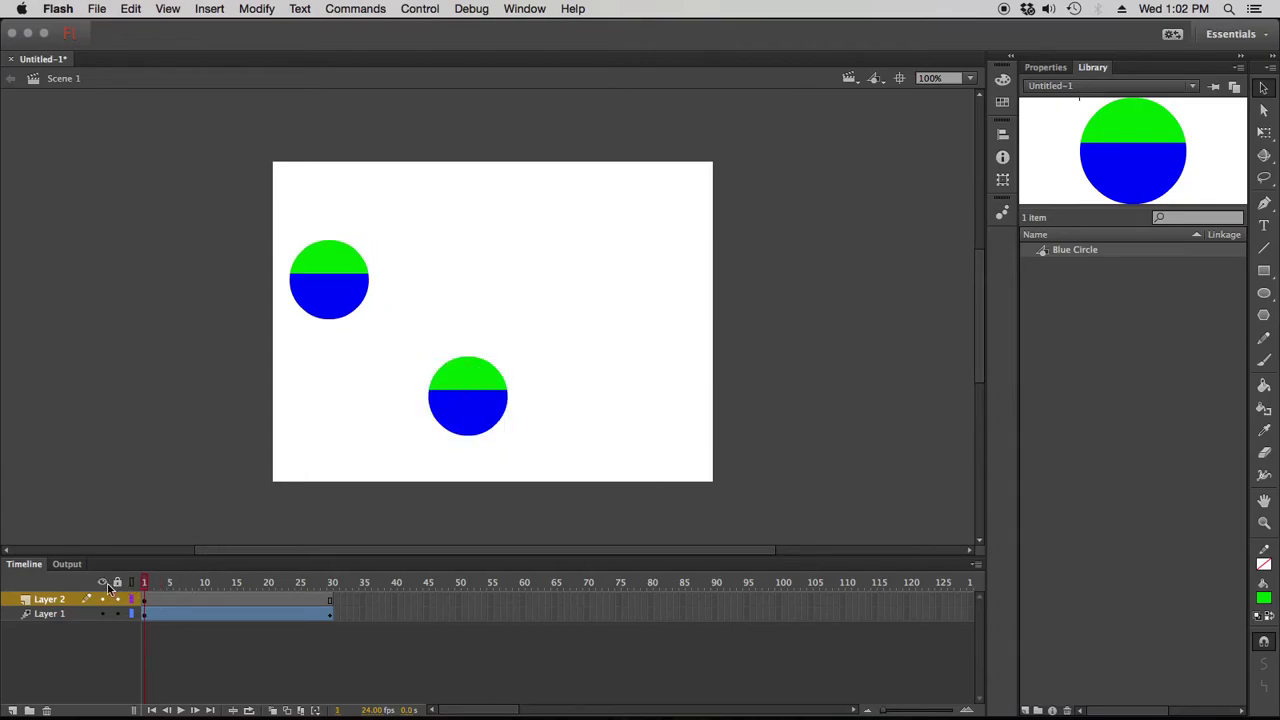
pyautogui.press('Return')
pyautogui.click(206, 586)
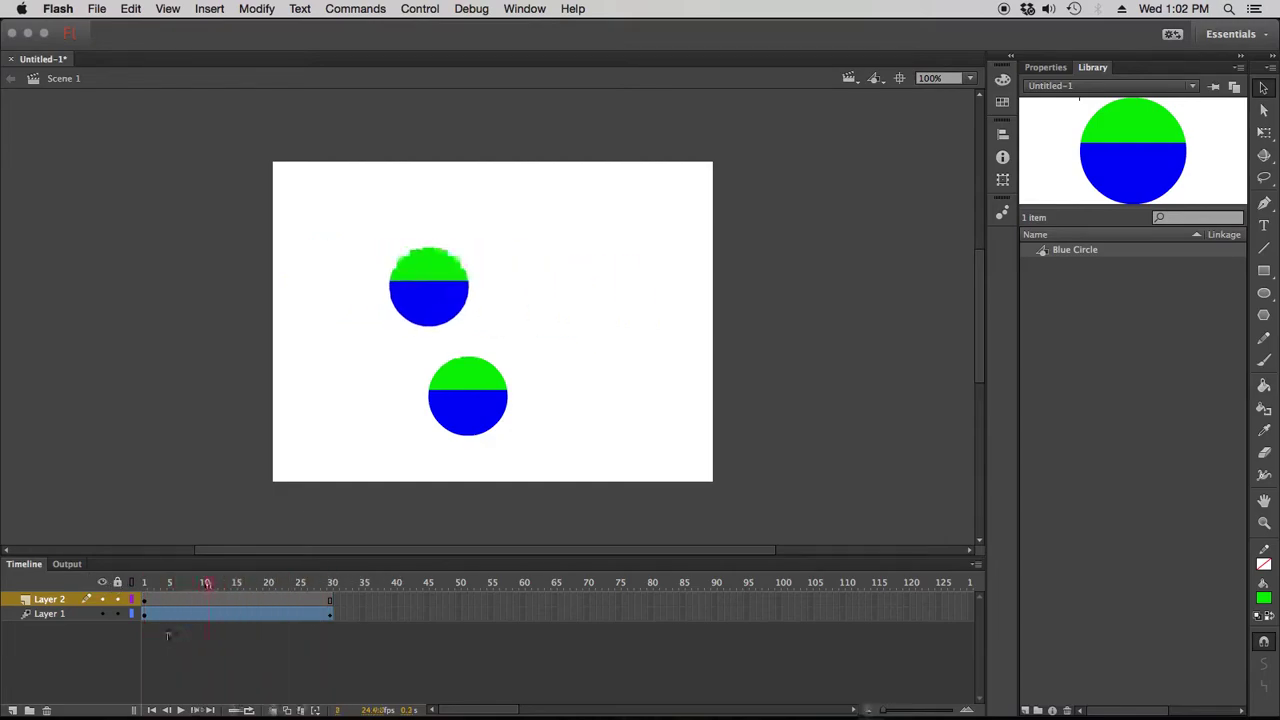
pyautogui.press('Return')
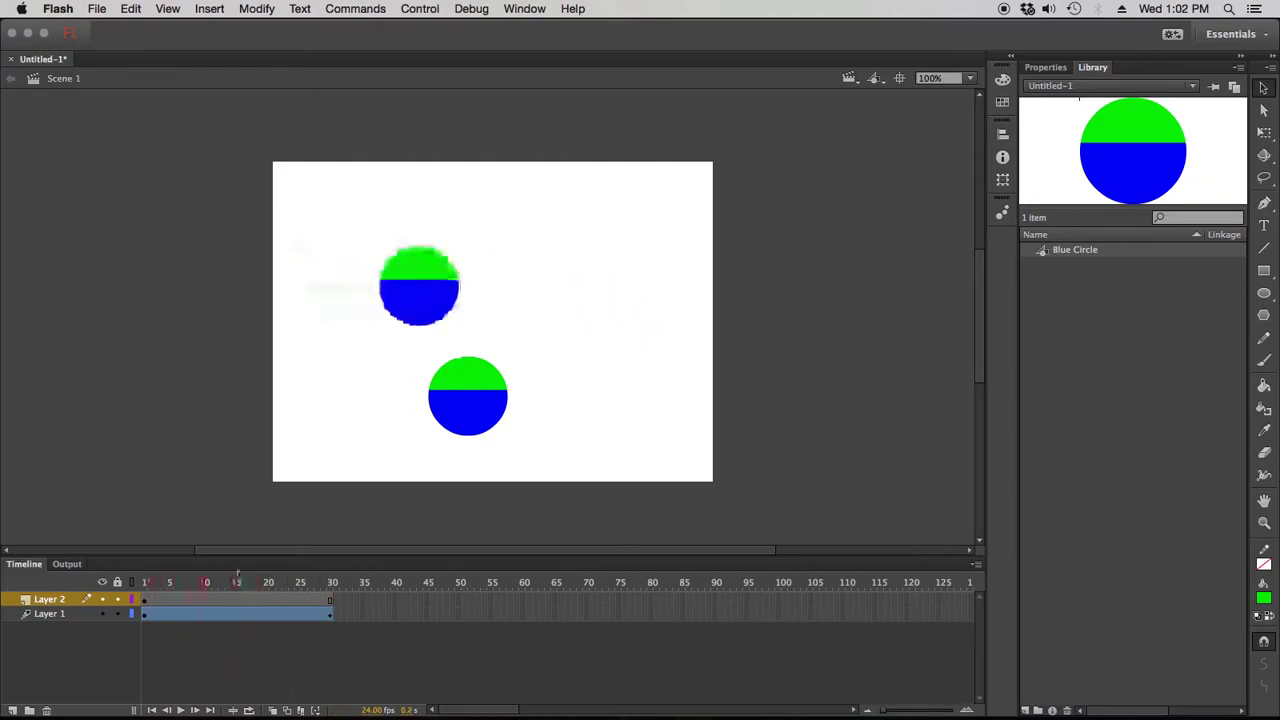
pyautogui.click(208, 584)
# Open the Blue Circle symbol through its lower instance, recolor the circle's right part brown, and return to Scene 1.
pyautogui.doubleClick(437, 405)
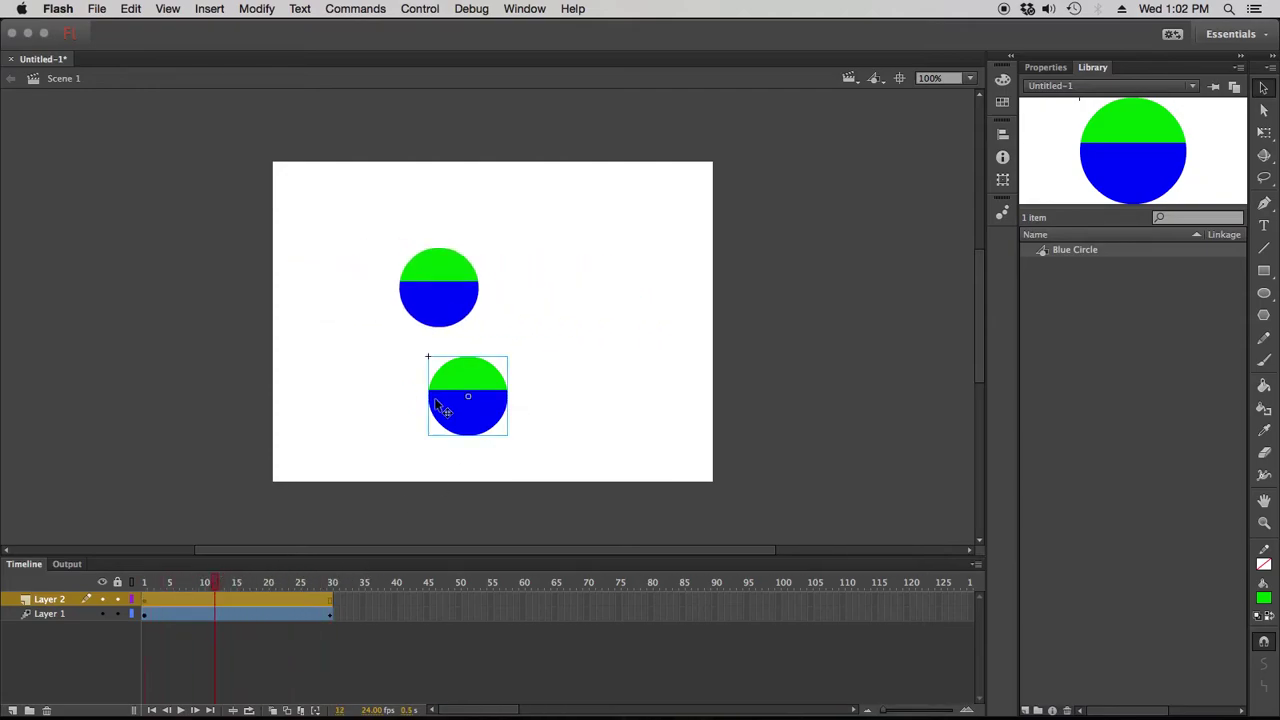
pyautogui.moveTo(568, 352); pyautogui.dragTo(474, 452)
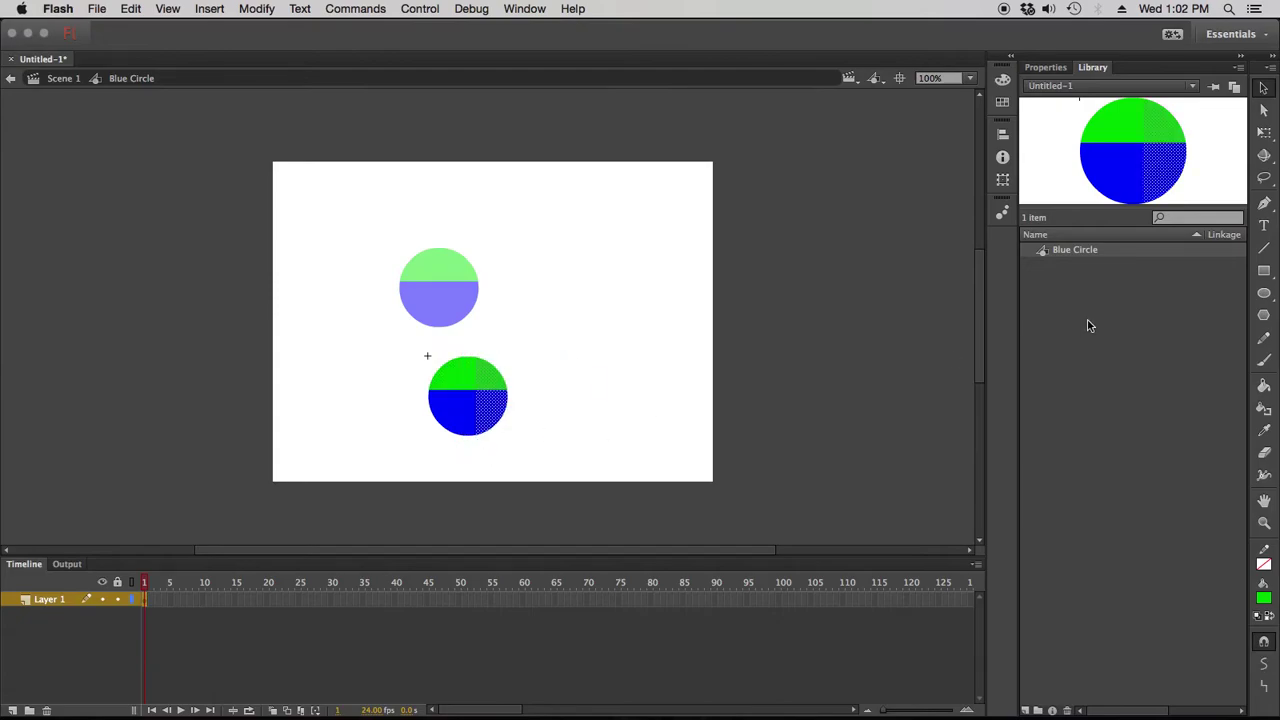
pyautogui.click(1047, 68)
pyautogui.click(1189, 226)
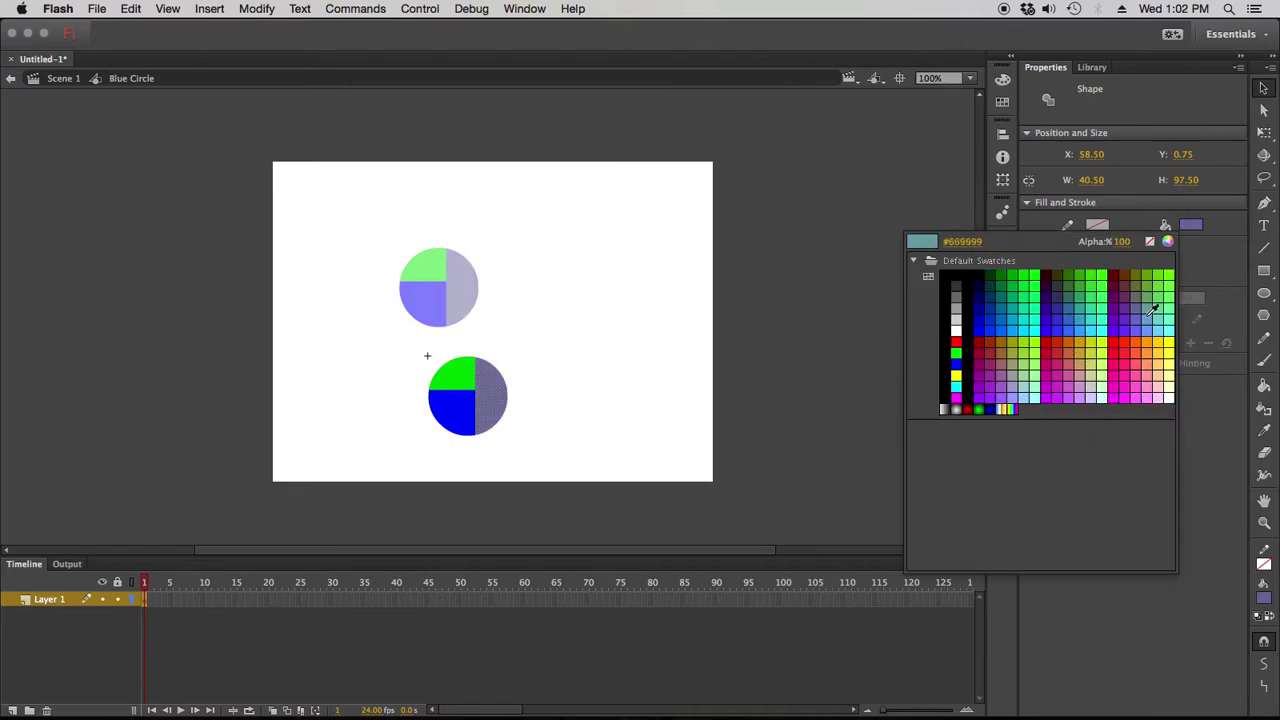
pyautogui.click(1007, 355)
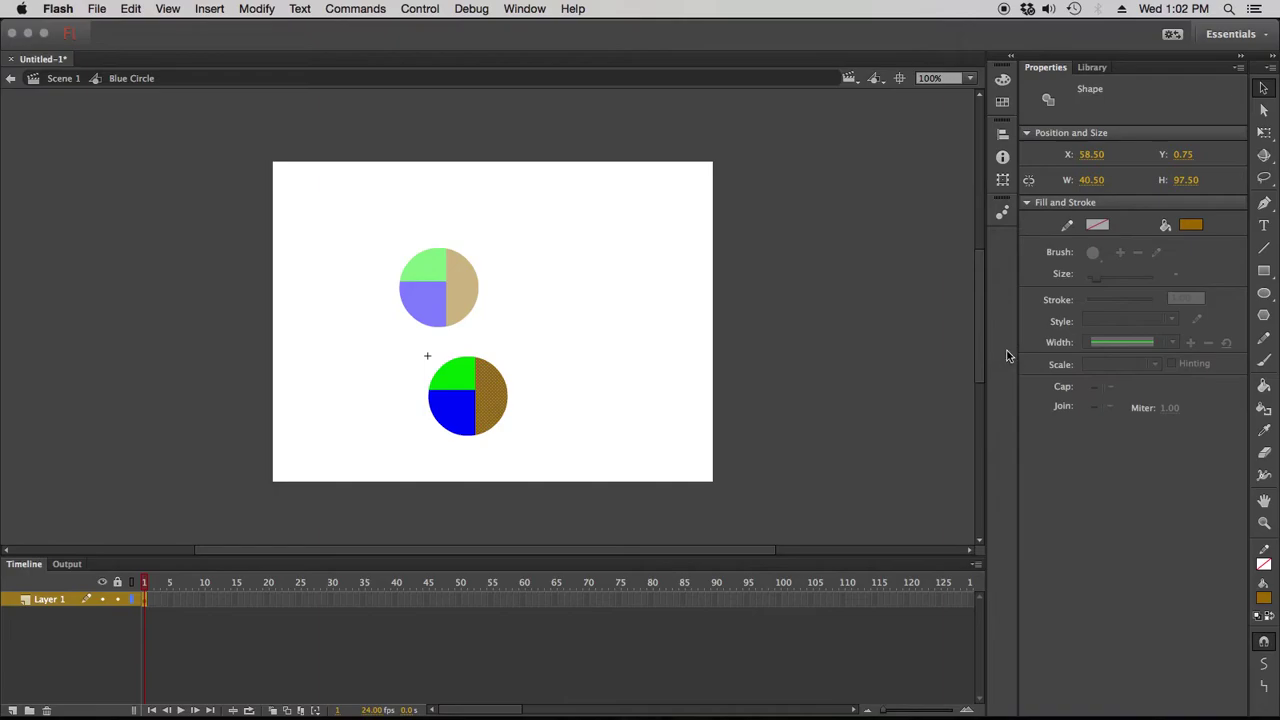
pyautogui.doubleClick(803, 304)
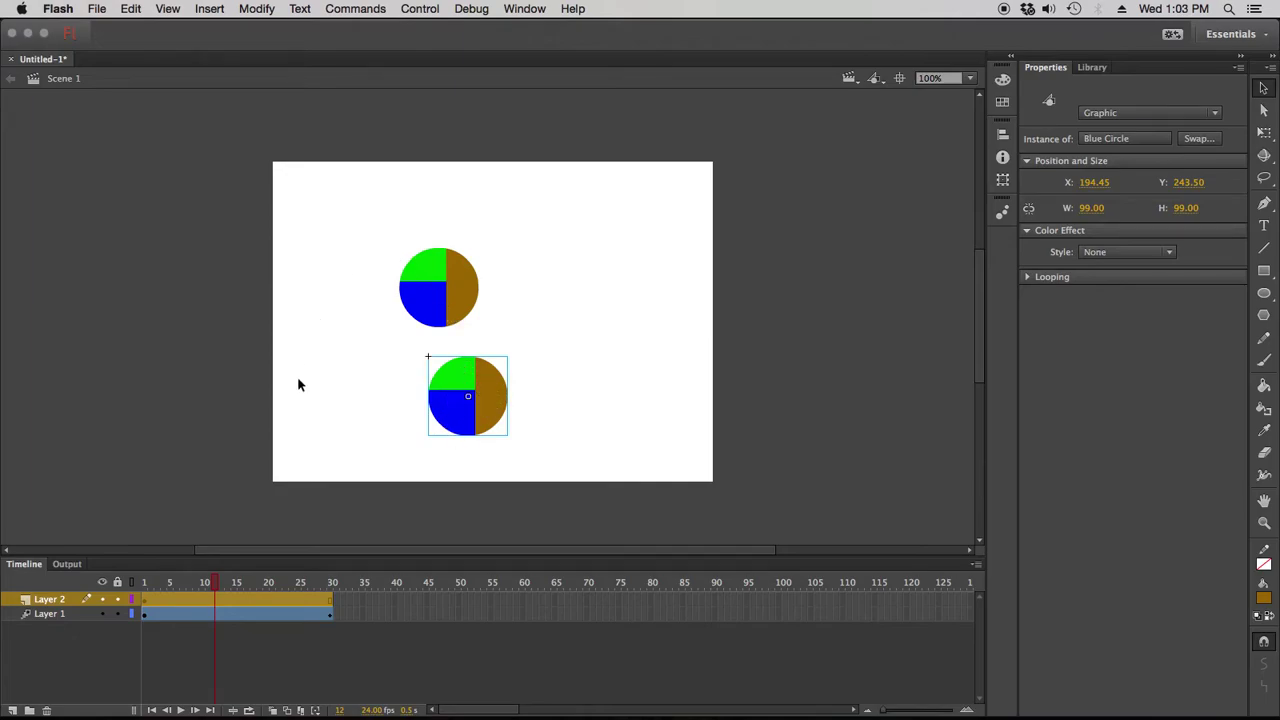
# Move the lower Blue Circle instance to about X 23, Y 263 and play the animation from the first frame.
pyautogui.moveTo(474, 385); pyautogui.dragTo(338, 400)
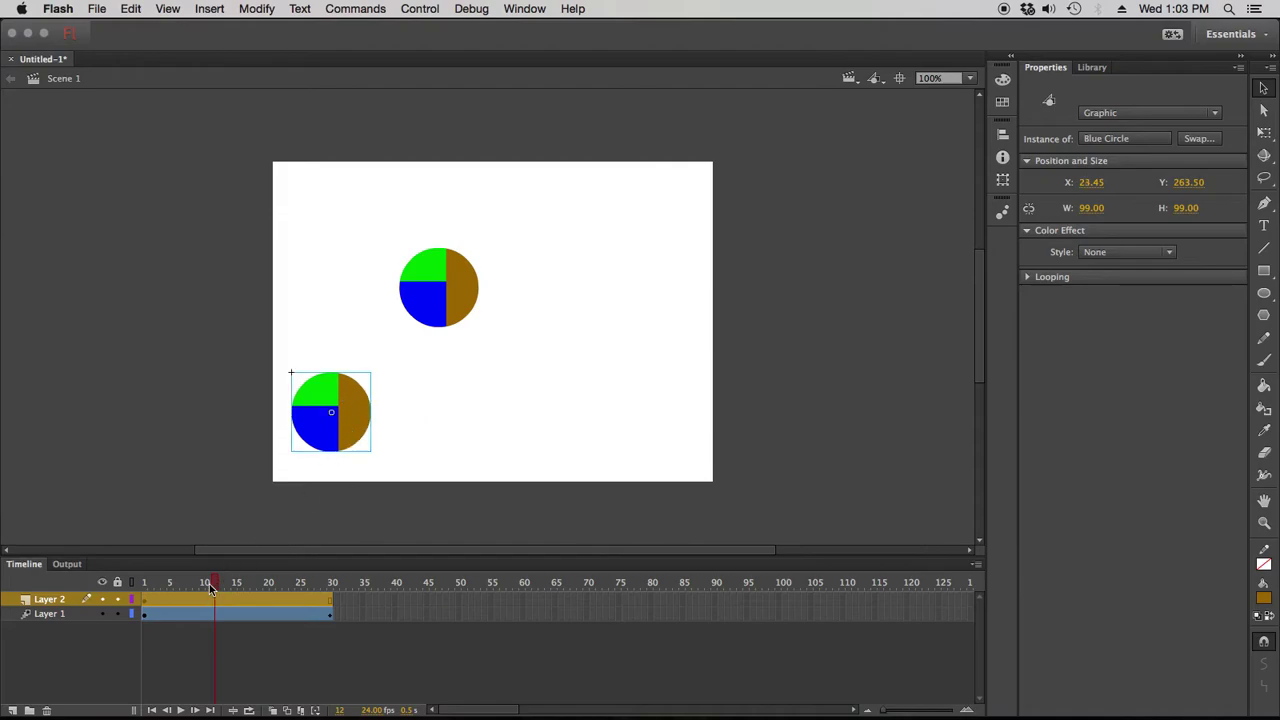
pyautogui.click(143, 582)
pyautogui.press('Return')
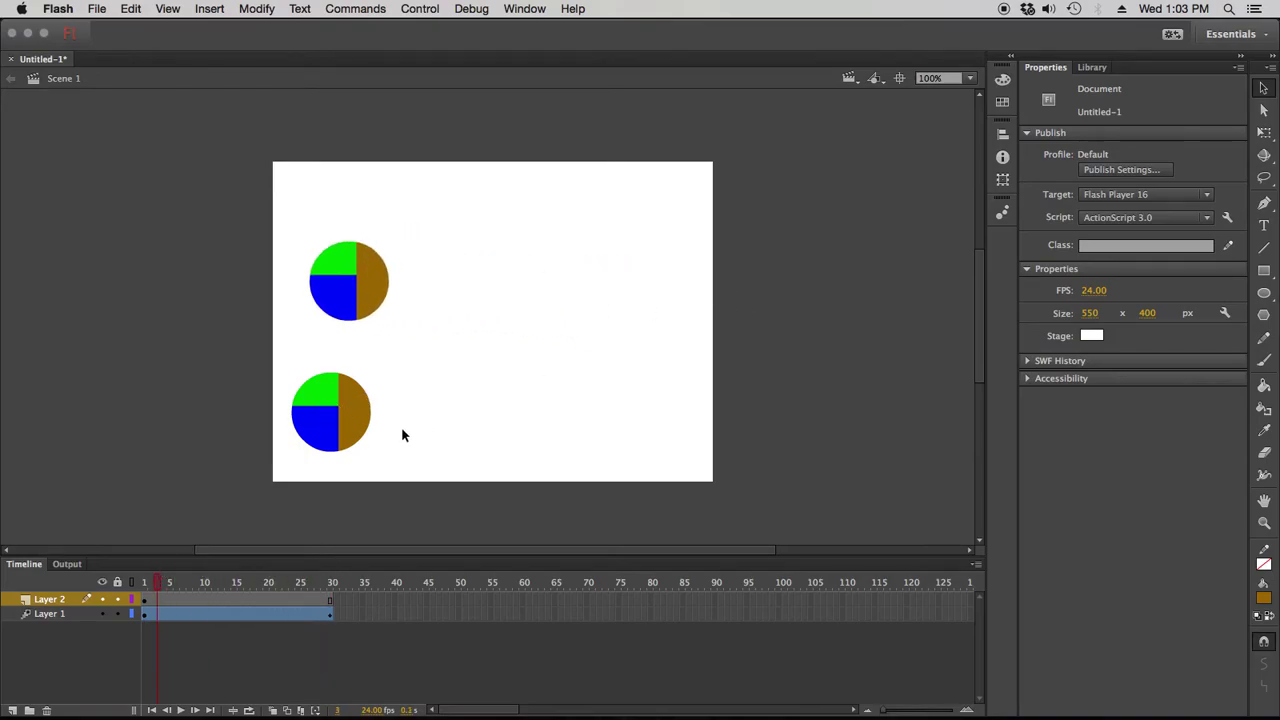
pyautogui.click(350, 391)
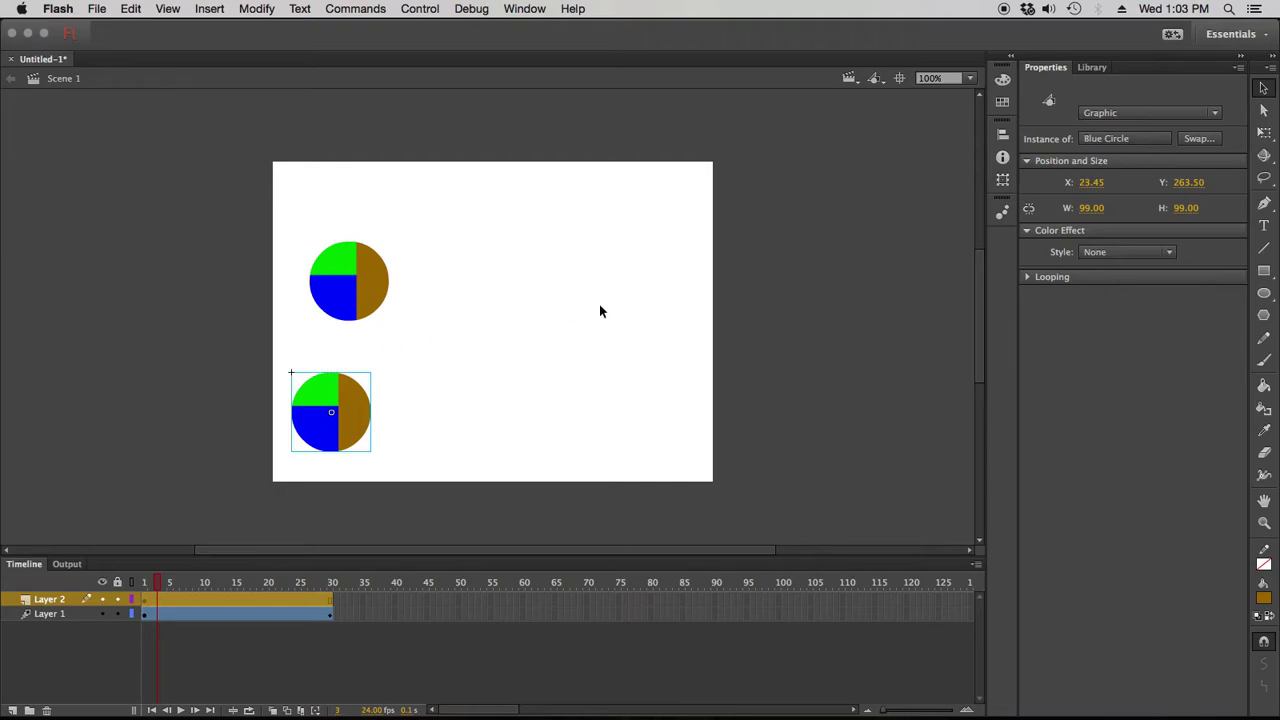
pyautogui.click(556, 380)
# Open the Blue Circle symbol through its tweened instance and convert the whole circle artwork into a graphic symbol named Blue Circle sub.
pyautogui.click(366, 277)
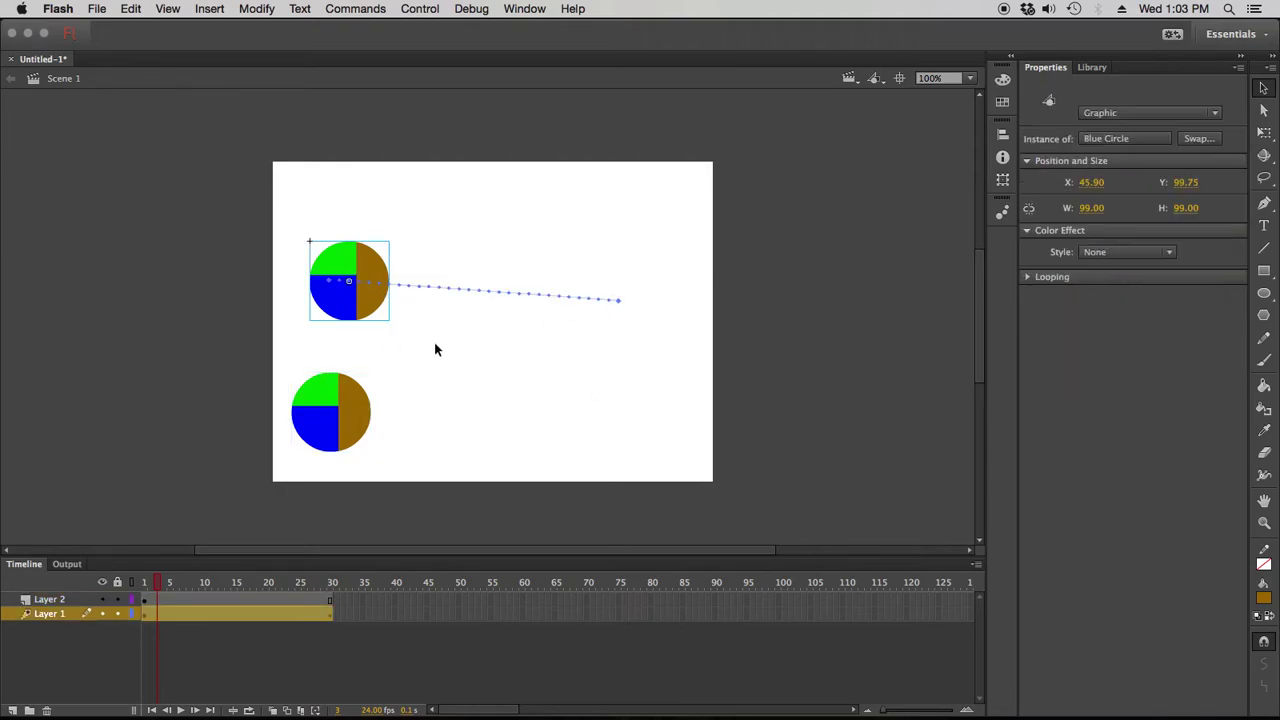
pyautogui.doubleClick(362, 268)
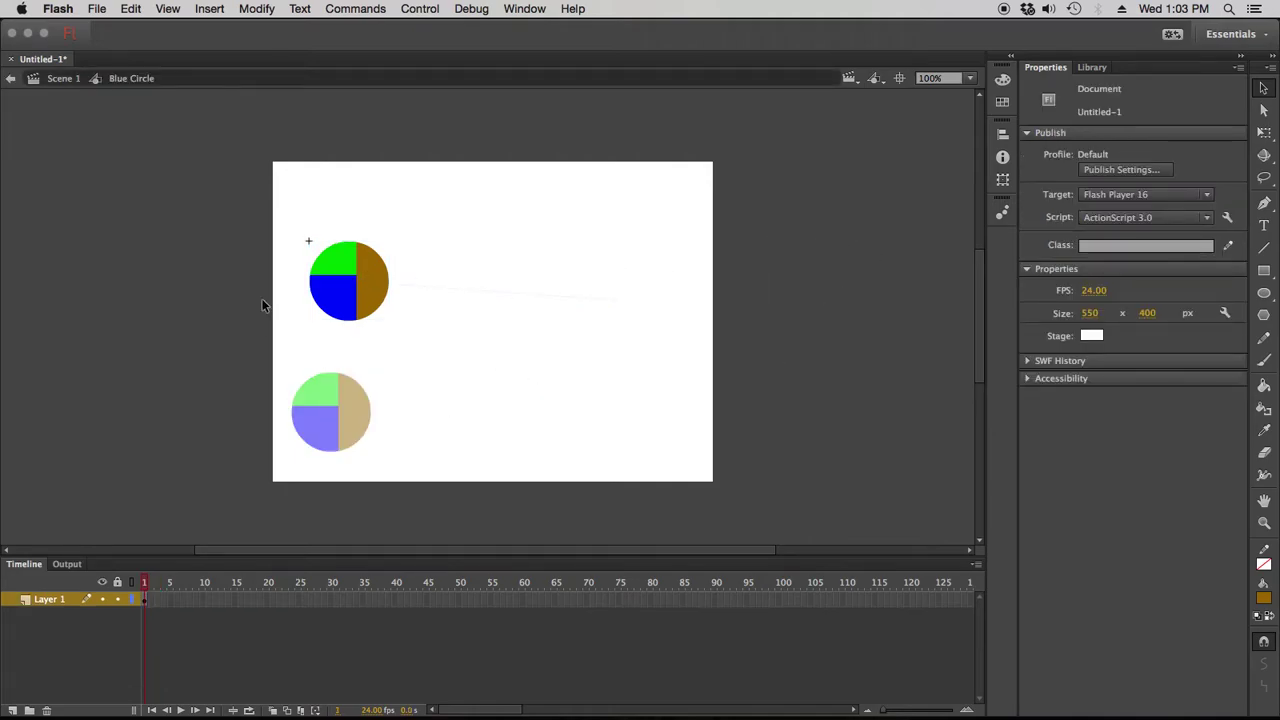
pyautogui.moveTo(289, 226); pyautogui.dragTo(452, 340)
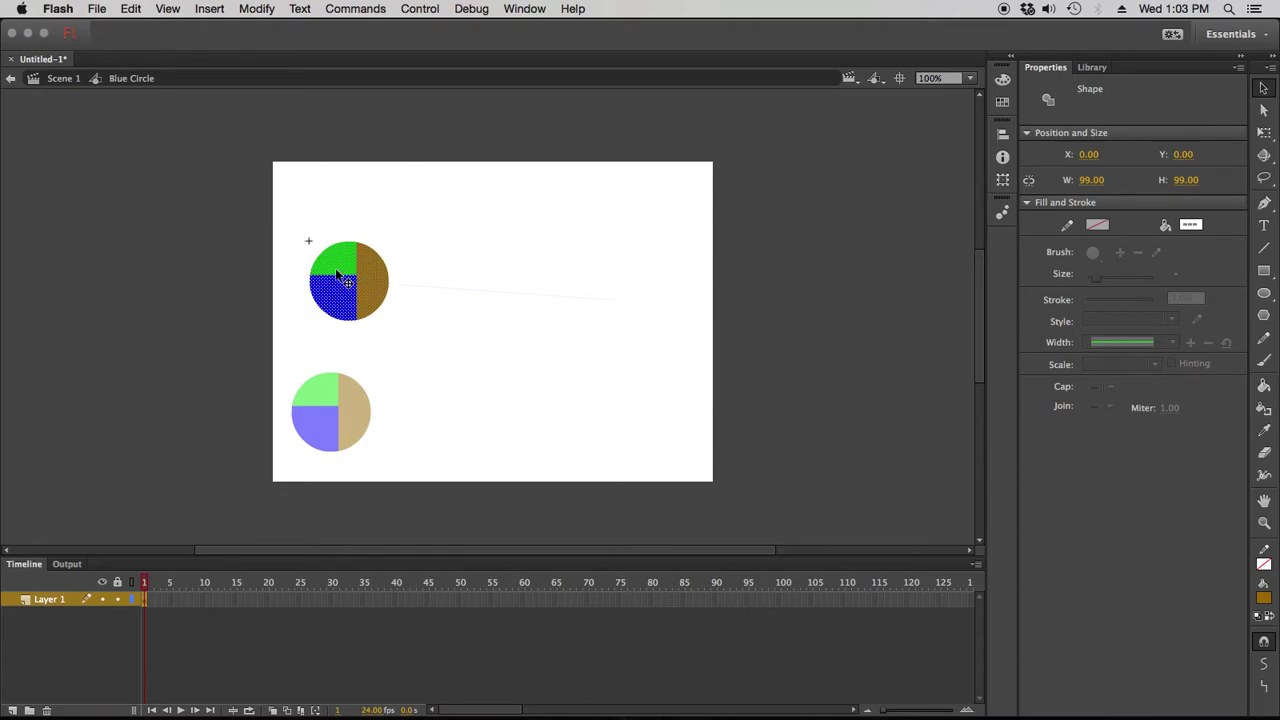
pyautogui.moveTo(286, 217); pyautogui.dragTo(446, 349)
pyautogui.click(257, 8)
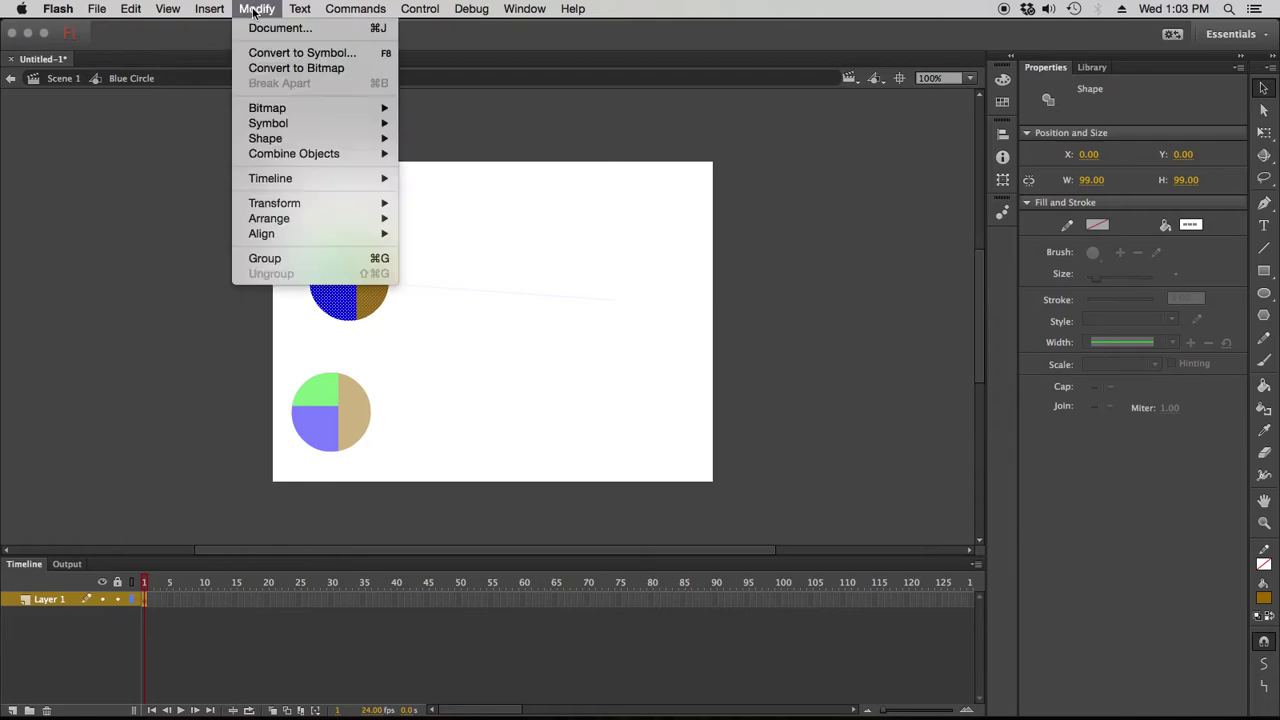
pyautogui.click(287, 55)
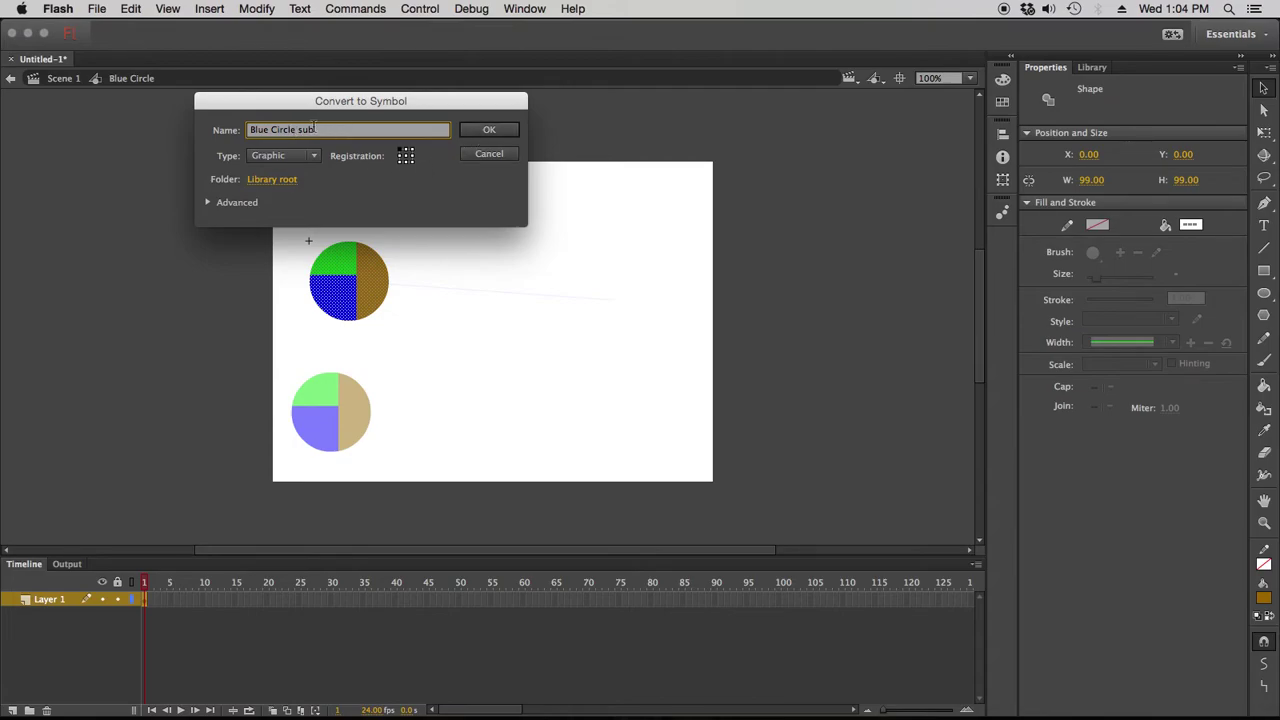
pyautogui.tripleClick(326, 128)
pyautogui.click(508, 133)
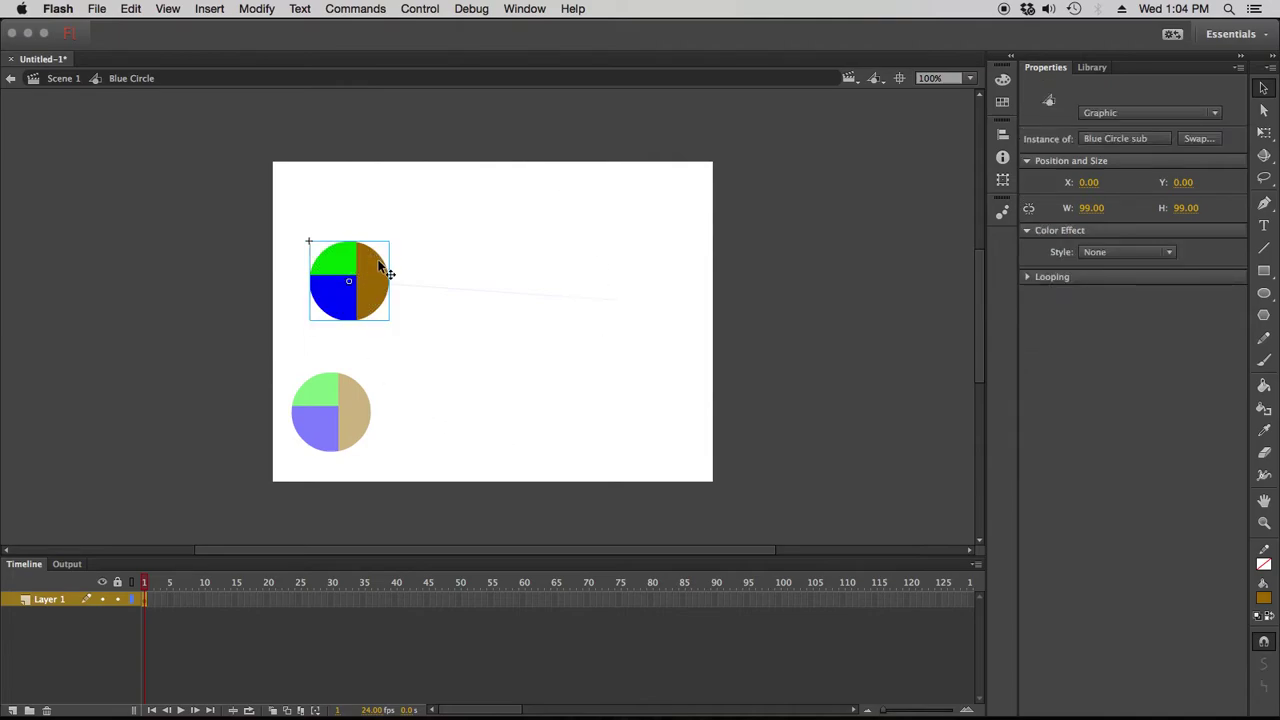
# Extend Layer 1 inside the Blue Circle symbol to frame 10 and create a motion tween across its frames.
pyautogui.click(203, 598)
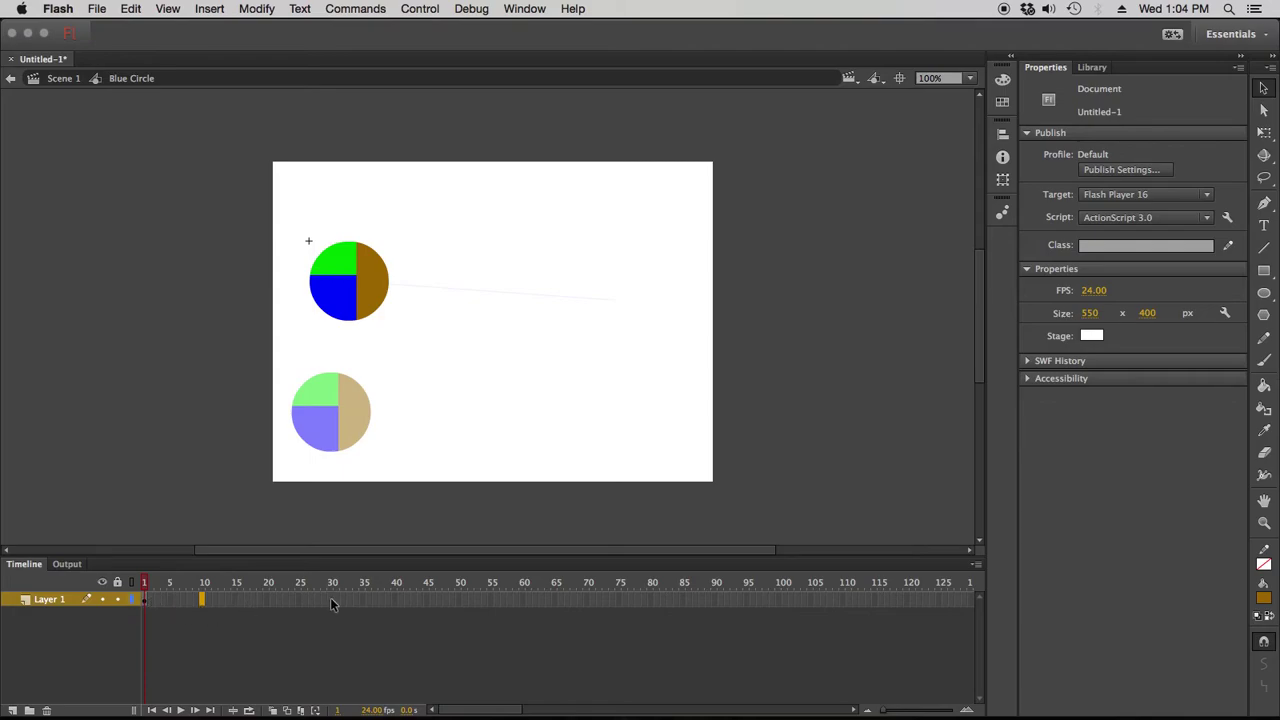
pyautogui.rightClick(199, 598)
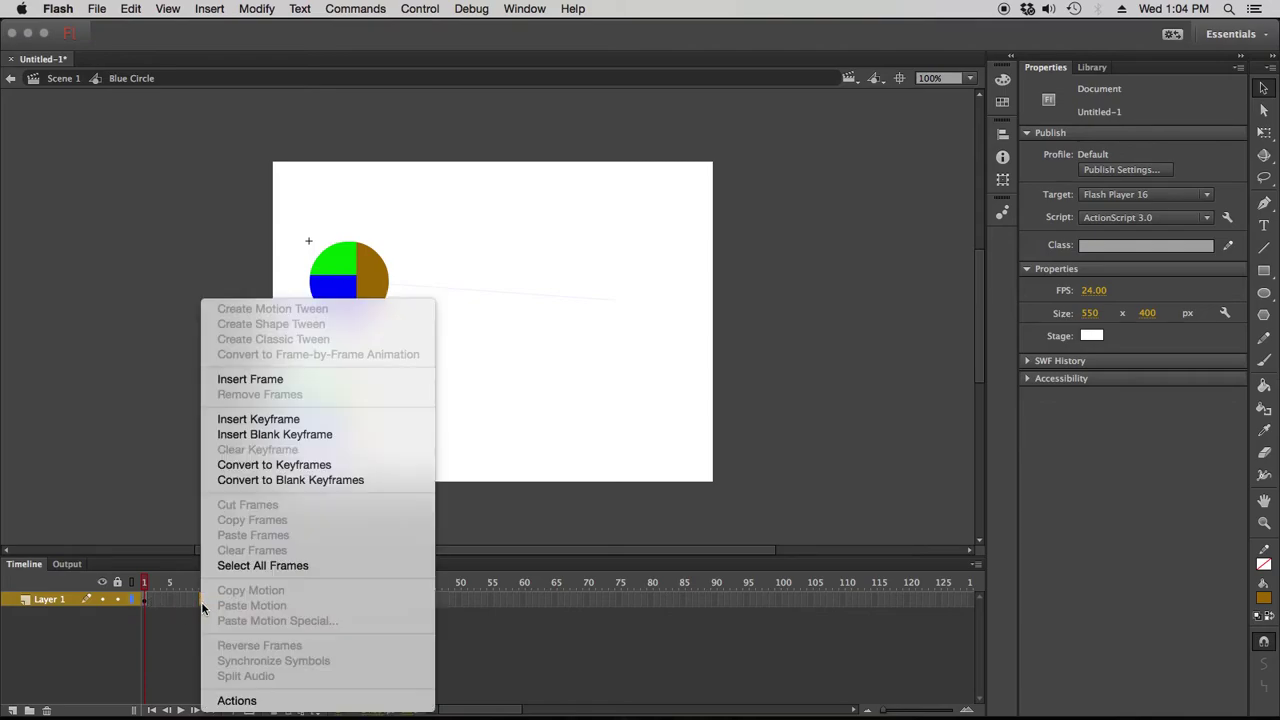
pyautogui.click(265, 379)
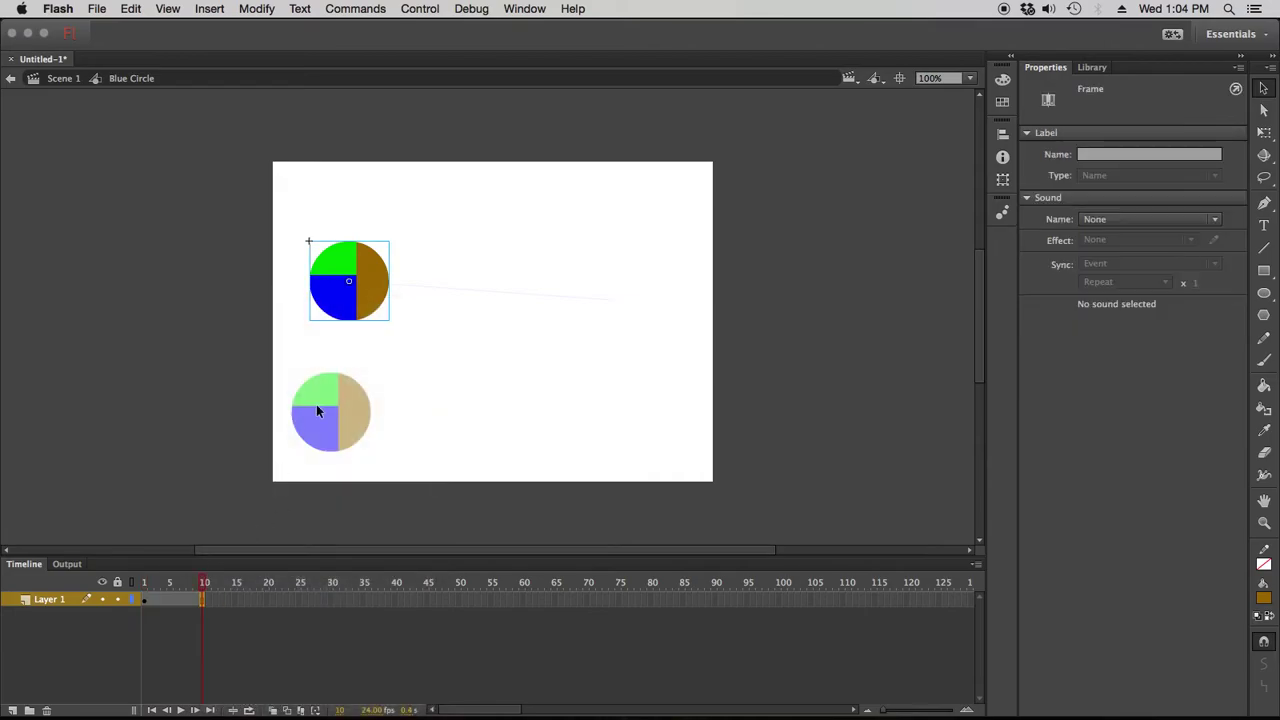
pyautogui.click(470, 275)
pyautogui.click(377, 310)
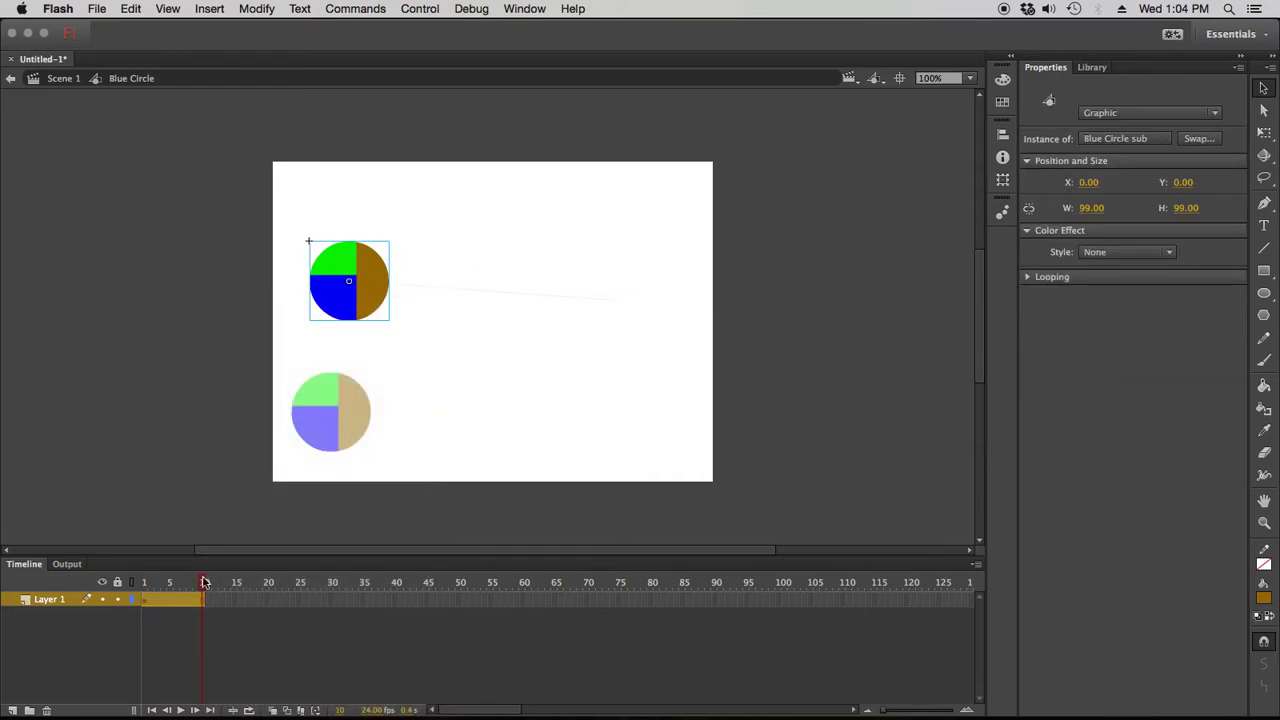
pyautogui.rightClick(174, 604)
pyautogui.click(273, 310)
pyautogui.click(212, 620)
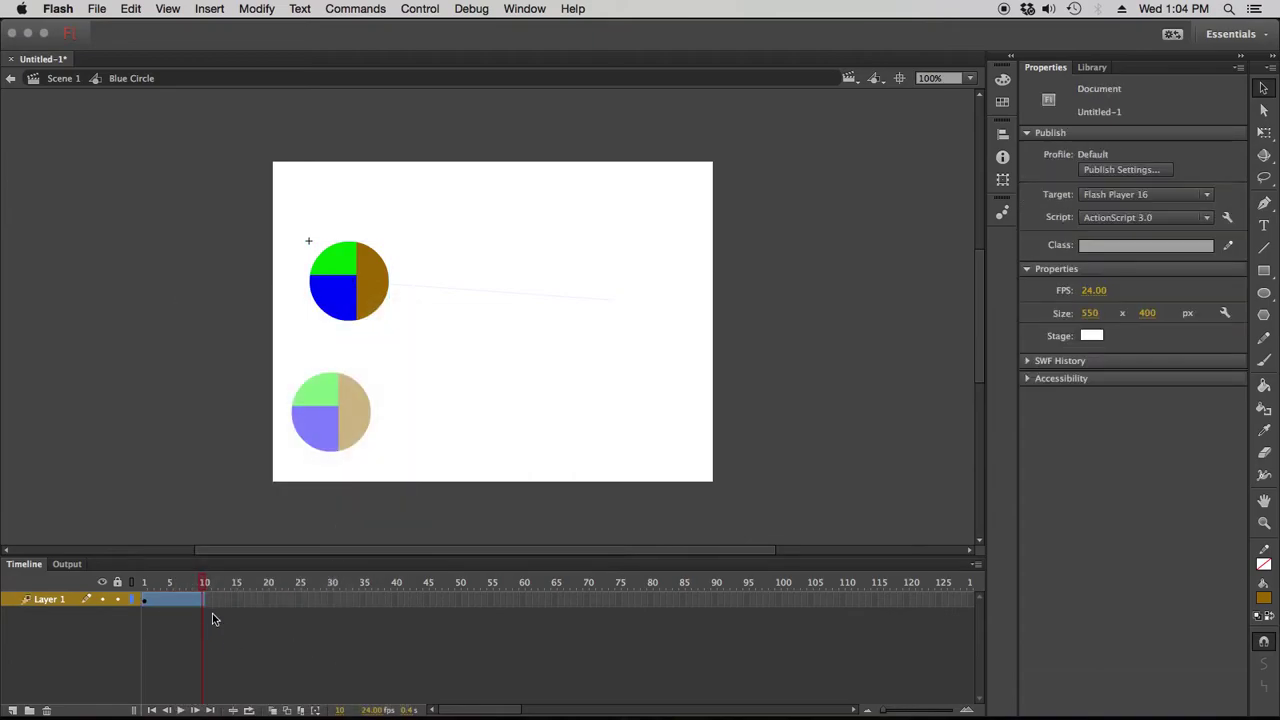
# Enlarge the Blue Circle sub instance about its centre at frame 10 to about 209 by 215 with Free Transform.
pyautogui.click(201, 599)
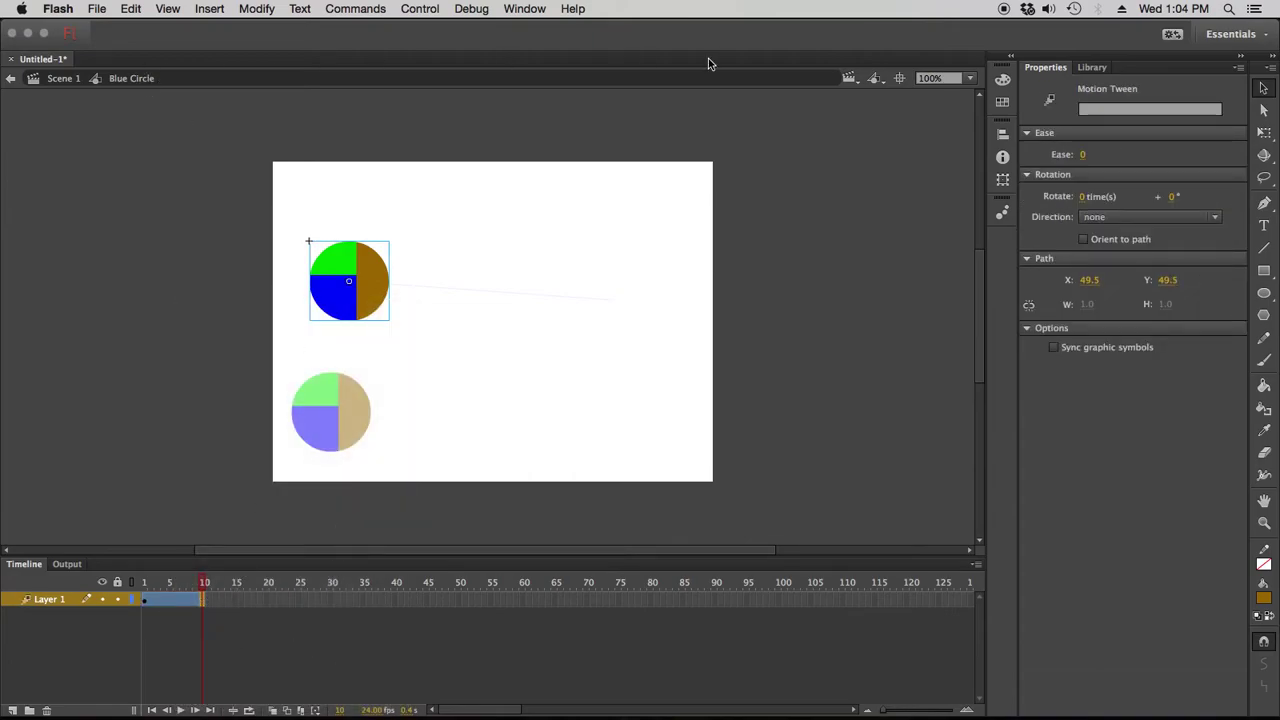
pyautogui.click(1264, 132)
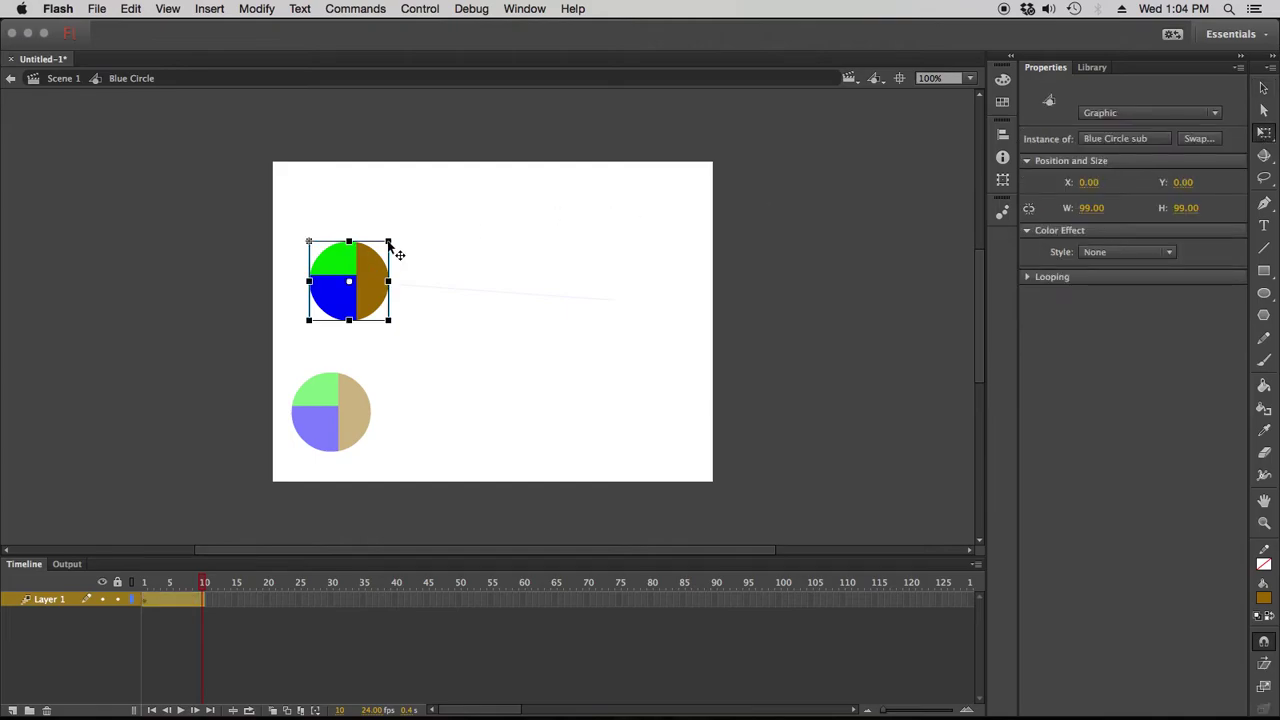
pyautogui.moveTo(390, 241); pyautogui.dragTo(432, 194)
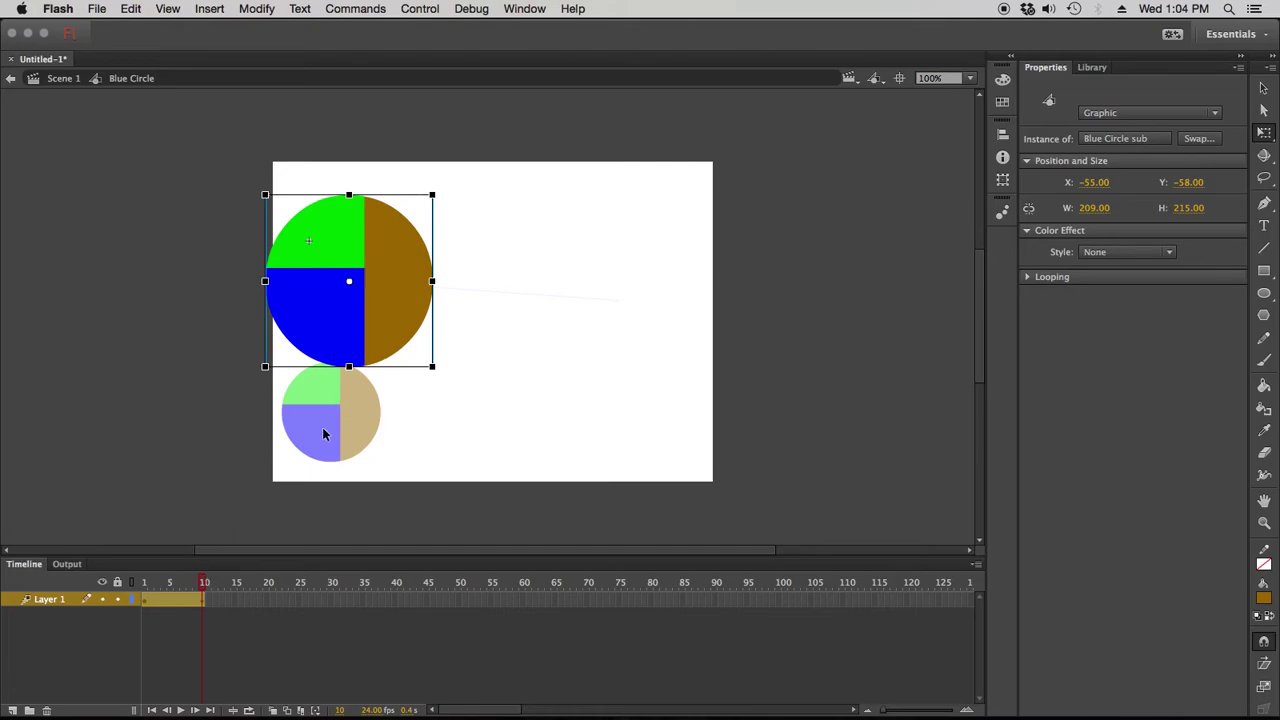
# Return to Scene 1, go back to frame 1, and test the movie to check the nested tween in both circles.
pyautogui.click(63, 80)
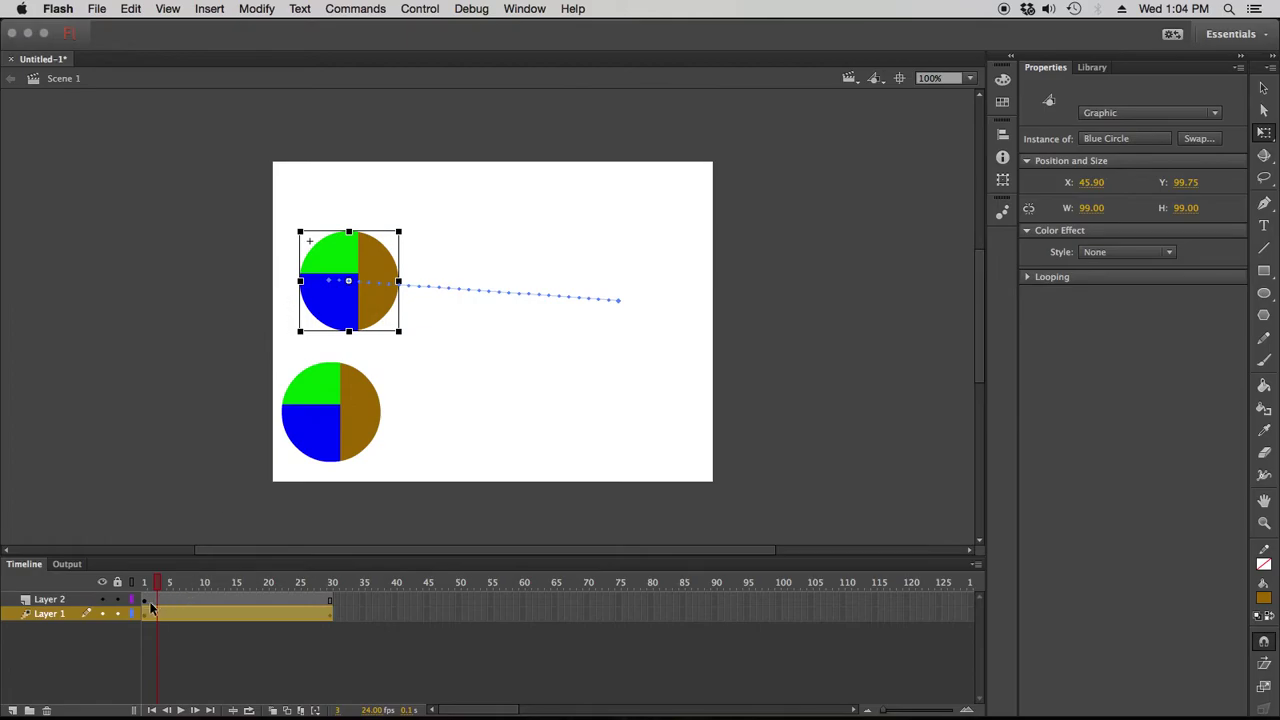
pyautogui.click(152, 586)
pyautogui.moveTo(152, 586)
pyautogui.mouseDown()
pyautogui.moveTo(370, 569)
pyautogui.moveTo(136, 569)
pyautogui.moveTo(152, 585)
pyautogui.moveTo(338, 600)
pyautogui.moveTo(128, 578)
pyautogui.mouseUp()
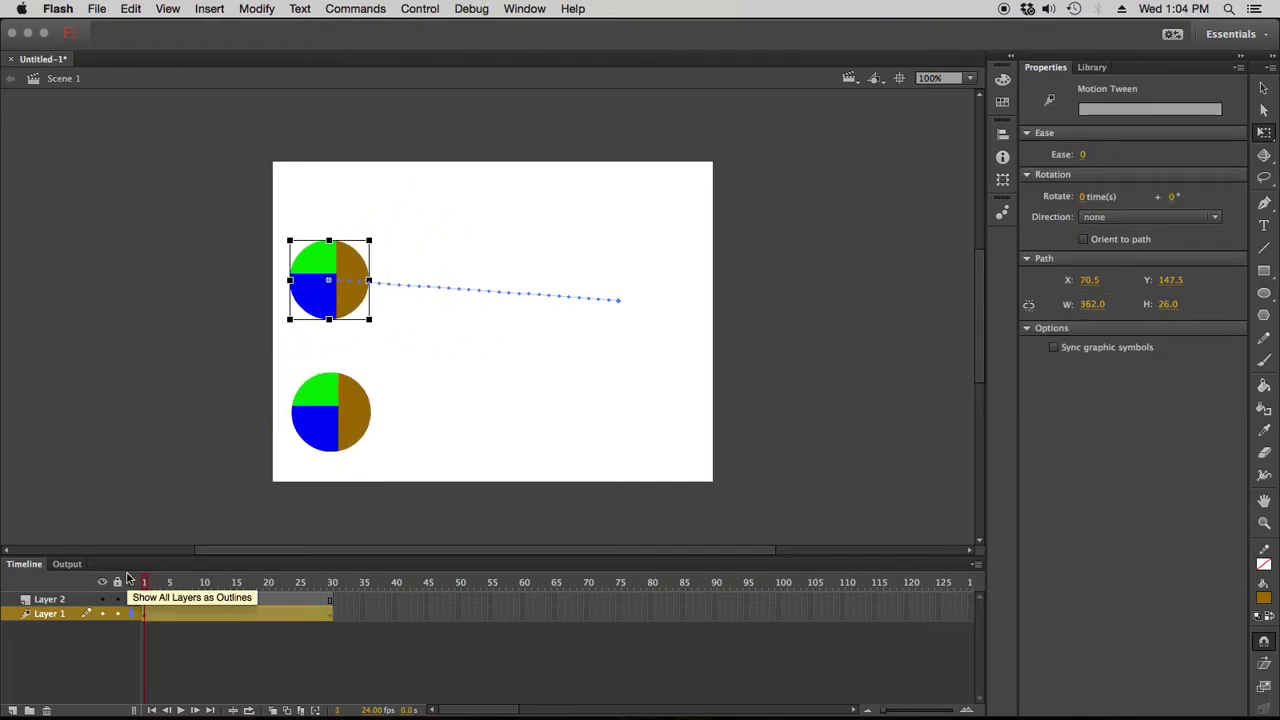
pyautogui.press('super+Return')
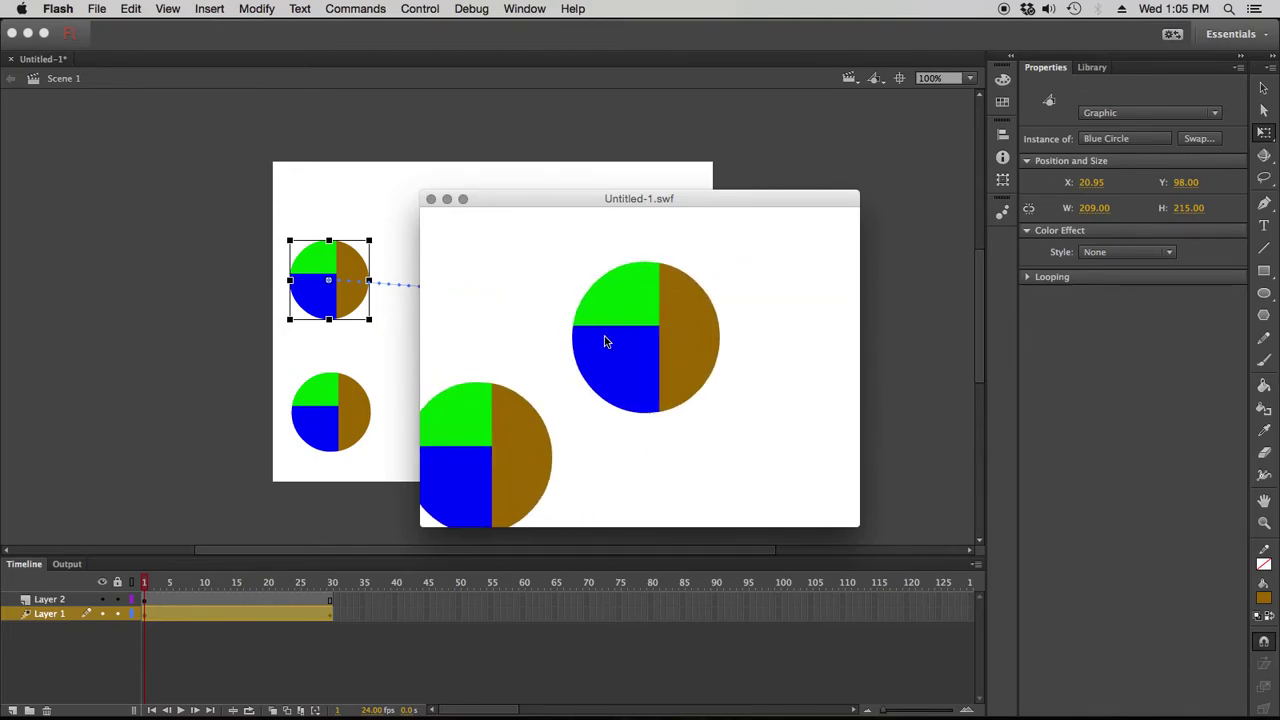
pyautogui.click(431, 199)
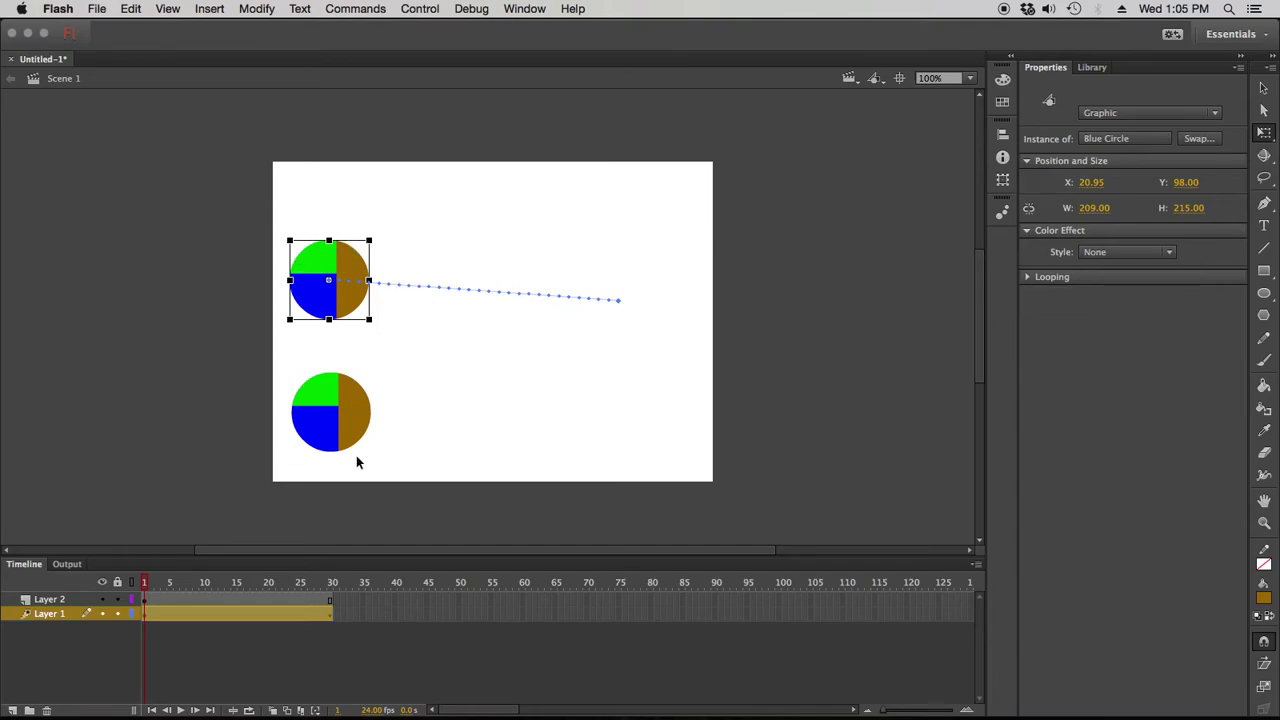
# Delete the lower Blue Circle instance and draw a brown rectangle about 151 by 128 in its place on Layer 2.
pyautogui.click(338, 414)
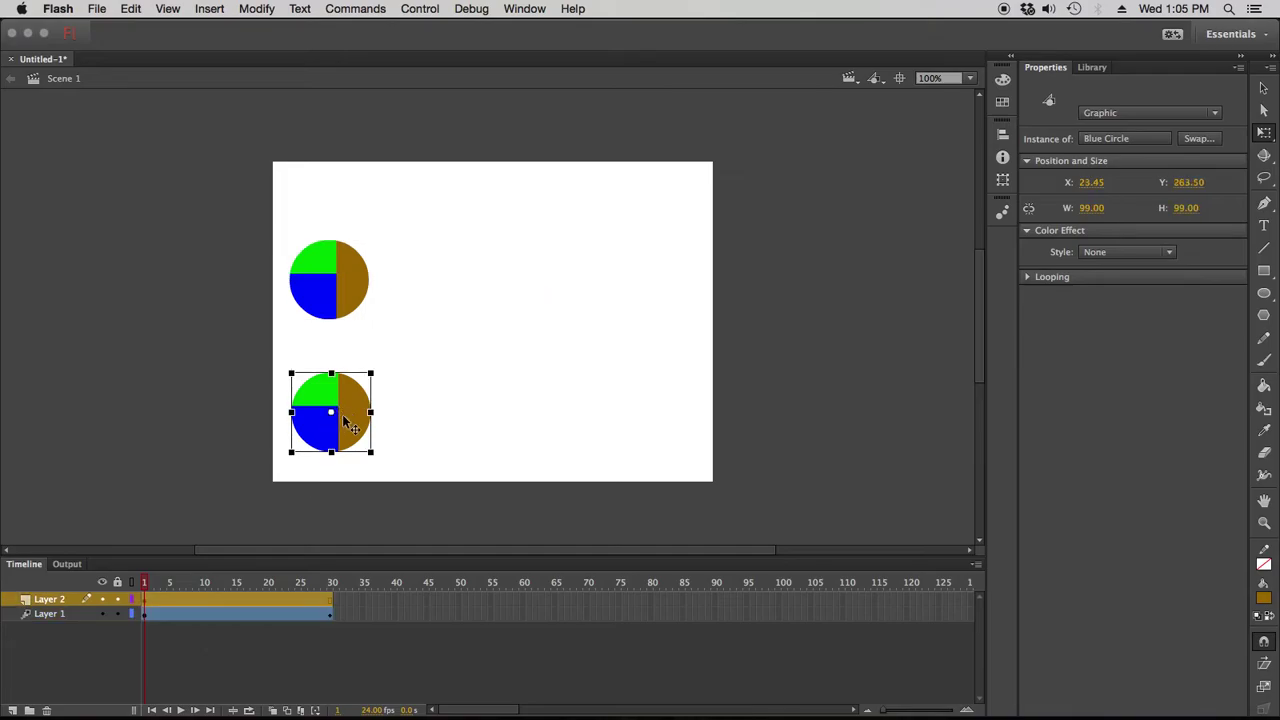
pyautogui.press('Delete')
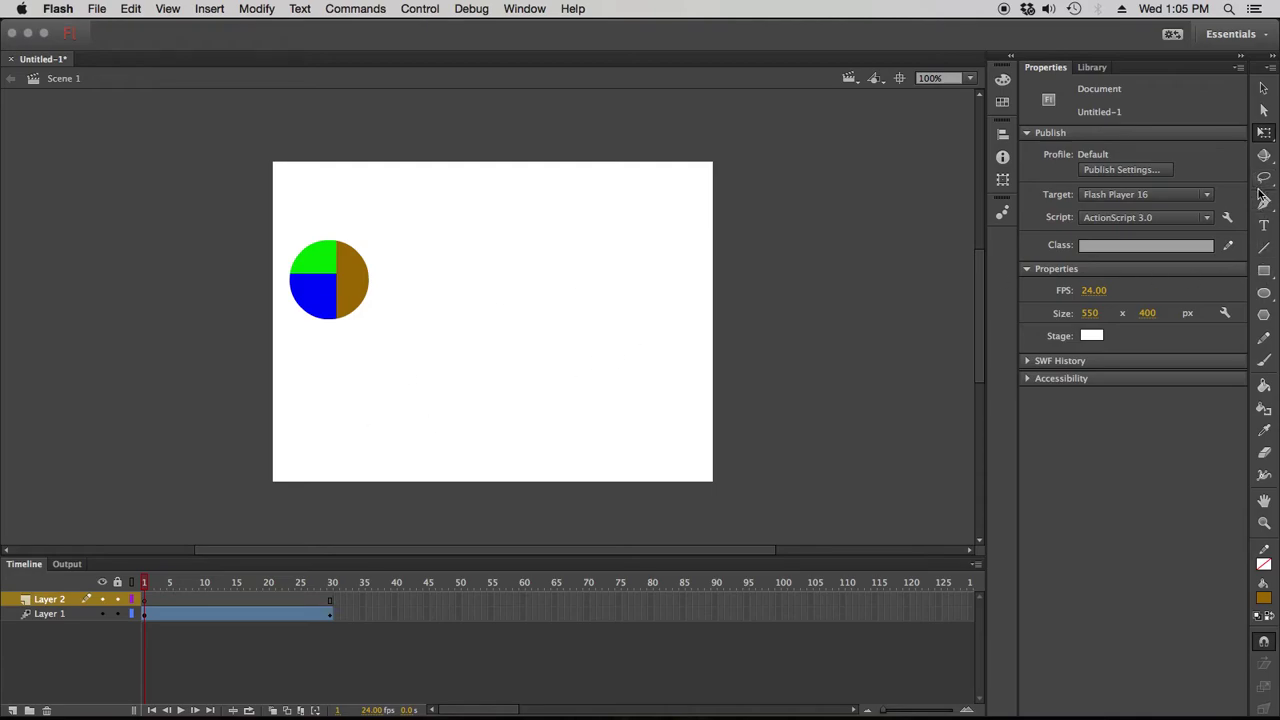
pyautogui.click(1264, 270)
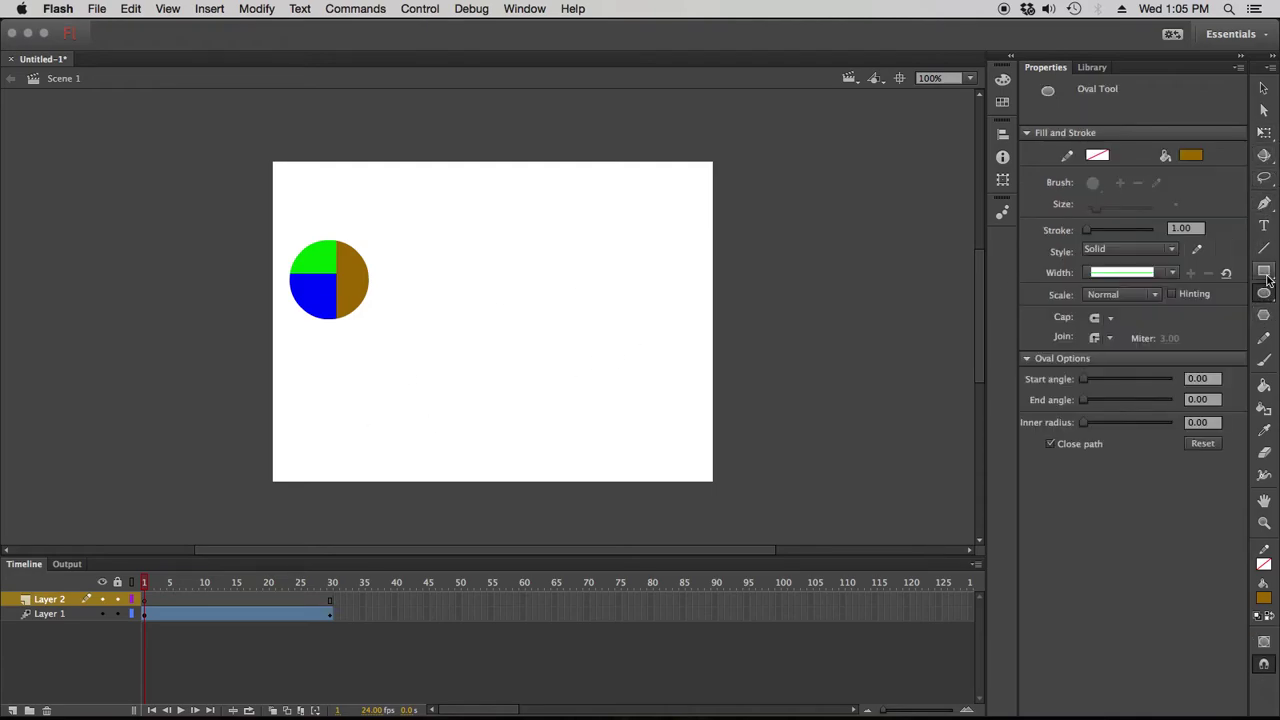
pyautogui.moveTo(310, 356); pyautogui.dragTo(431, 459)
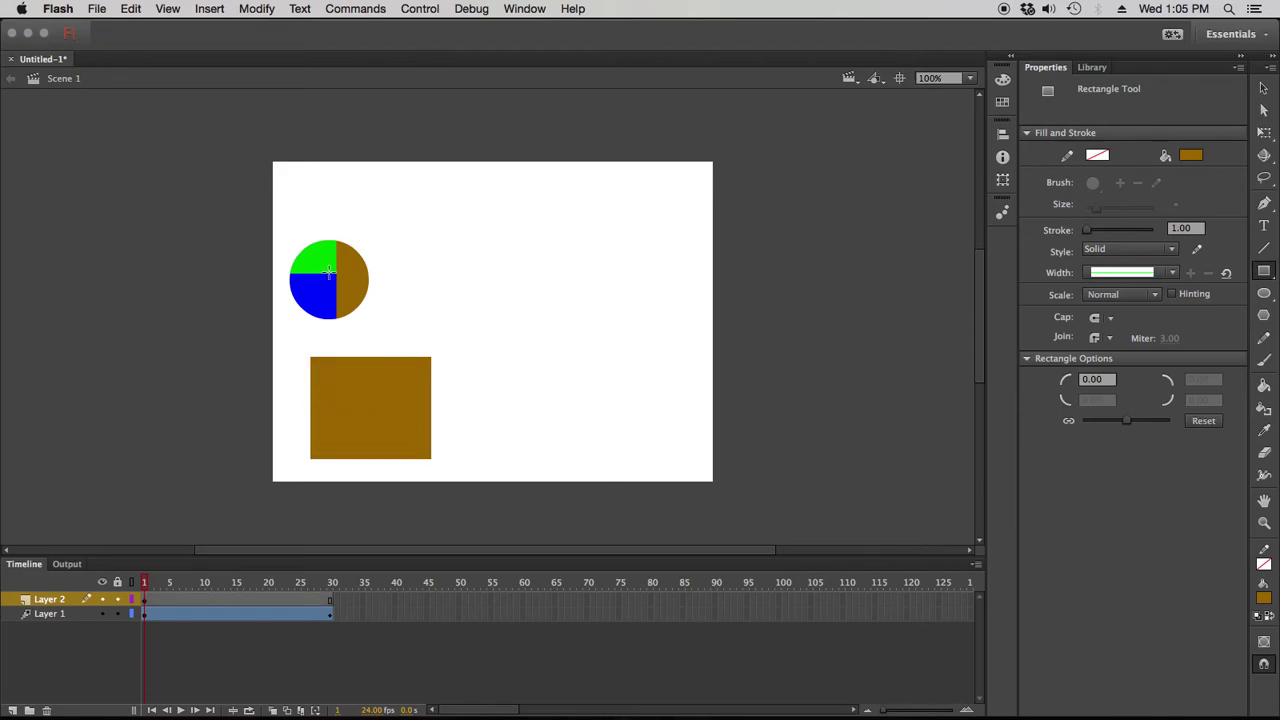
# Convert the brown rectangle into a movie clip symbol named BrownSquare.
pyautogui.click(1264, 87)
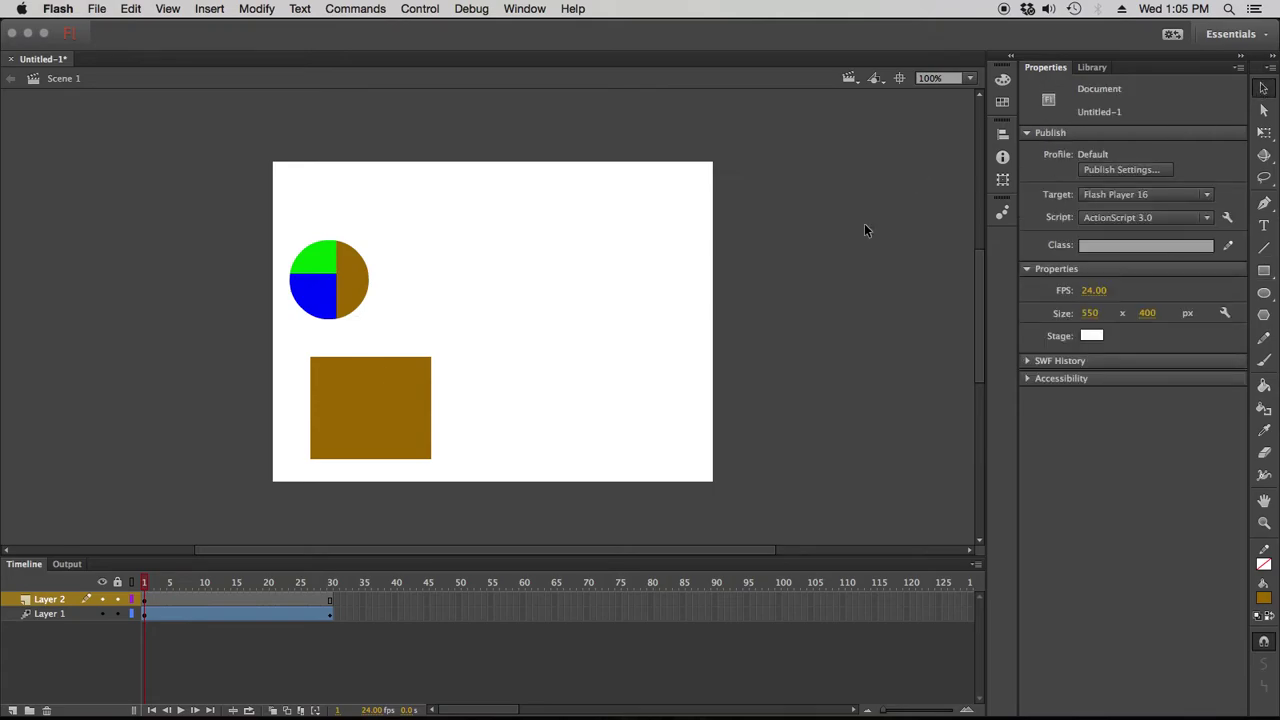
pyautogui.moveTo(281, 353); pyautogui.dragTo(482, 484)
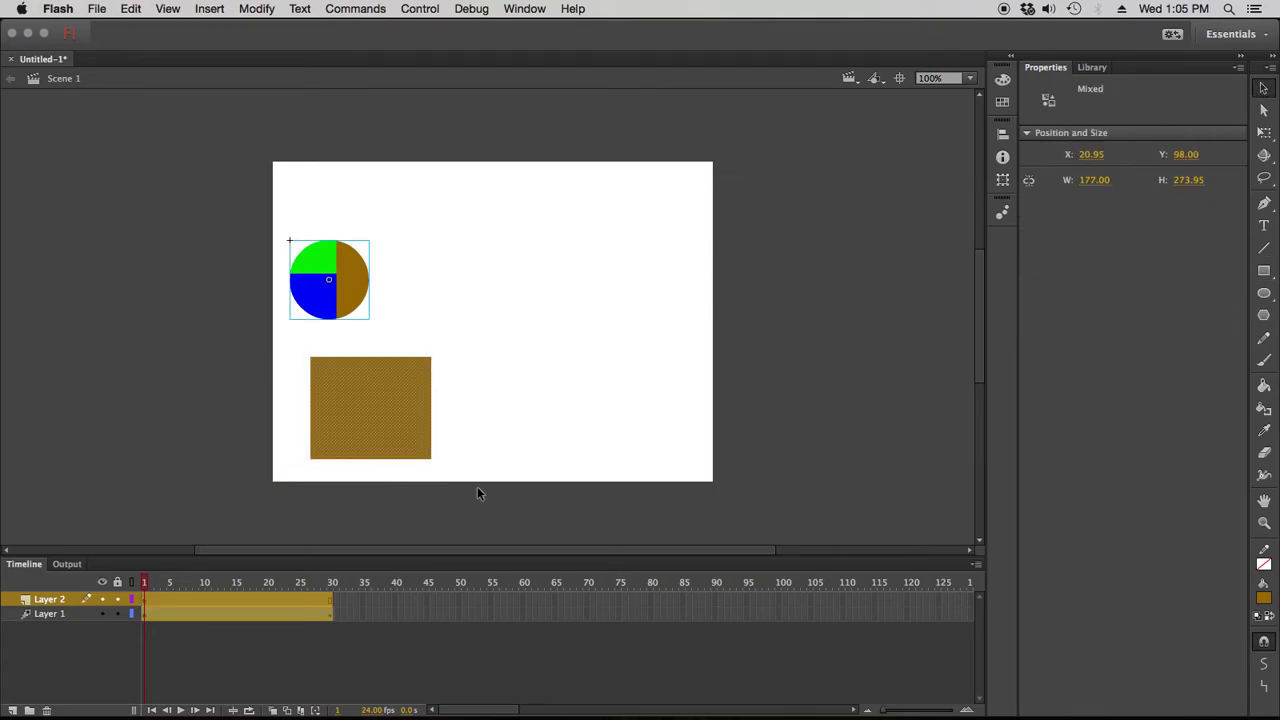
pyautogui.click(505, 317)
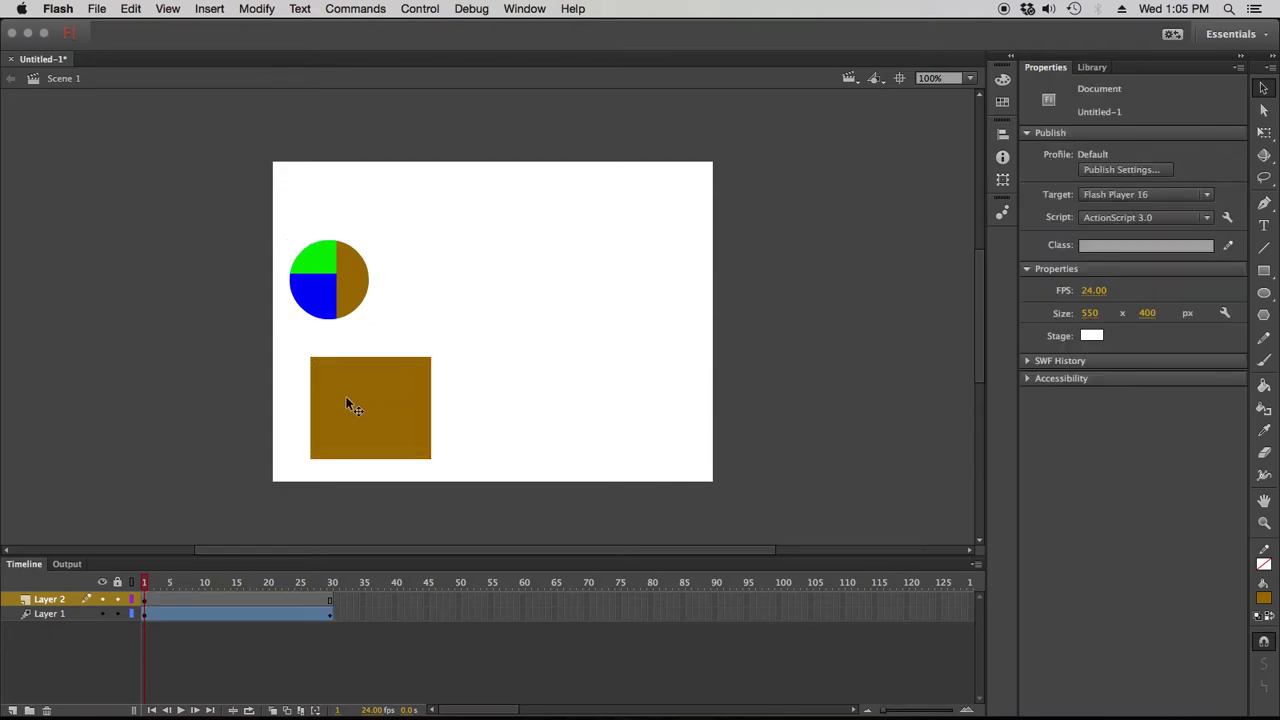
pyautogui.click(346, 398)
pyautogui.click(248, 8)
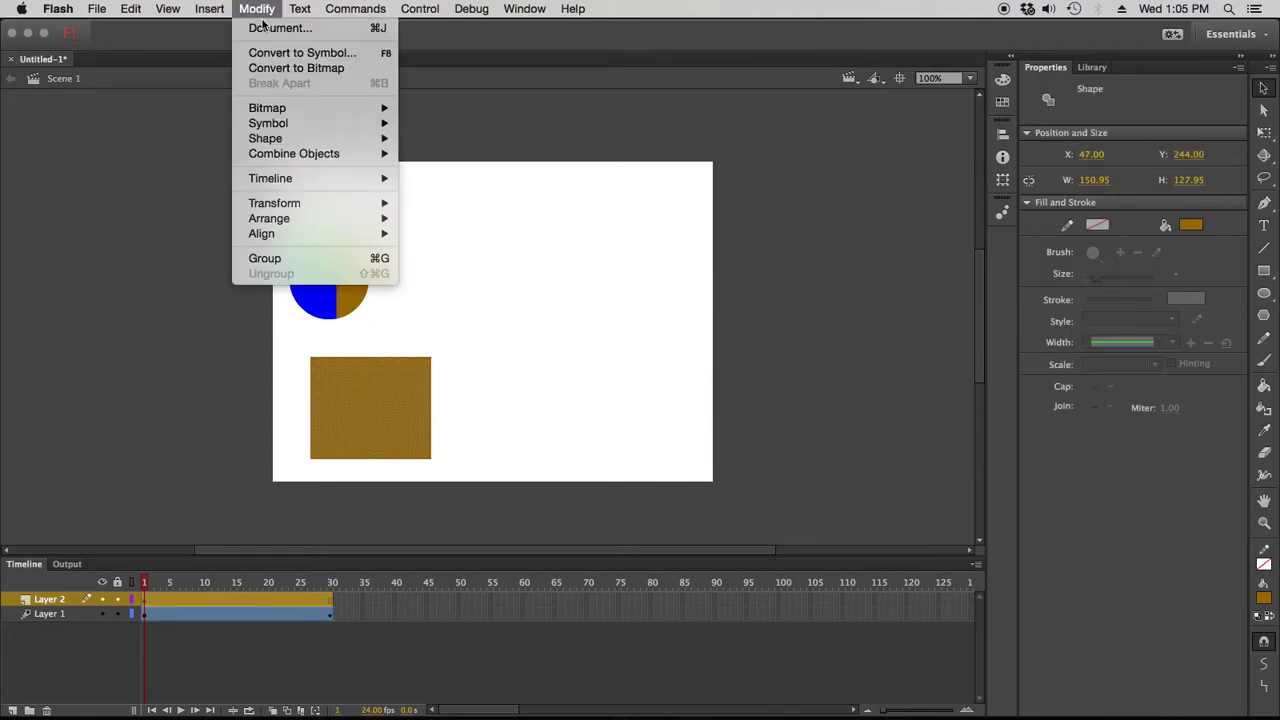
pyautogui.click(295, 51)
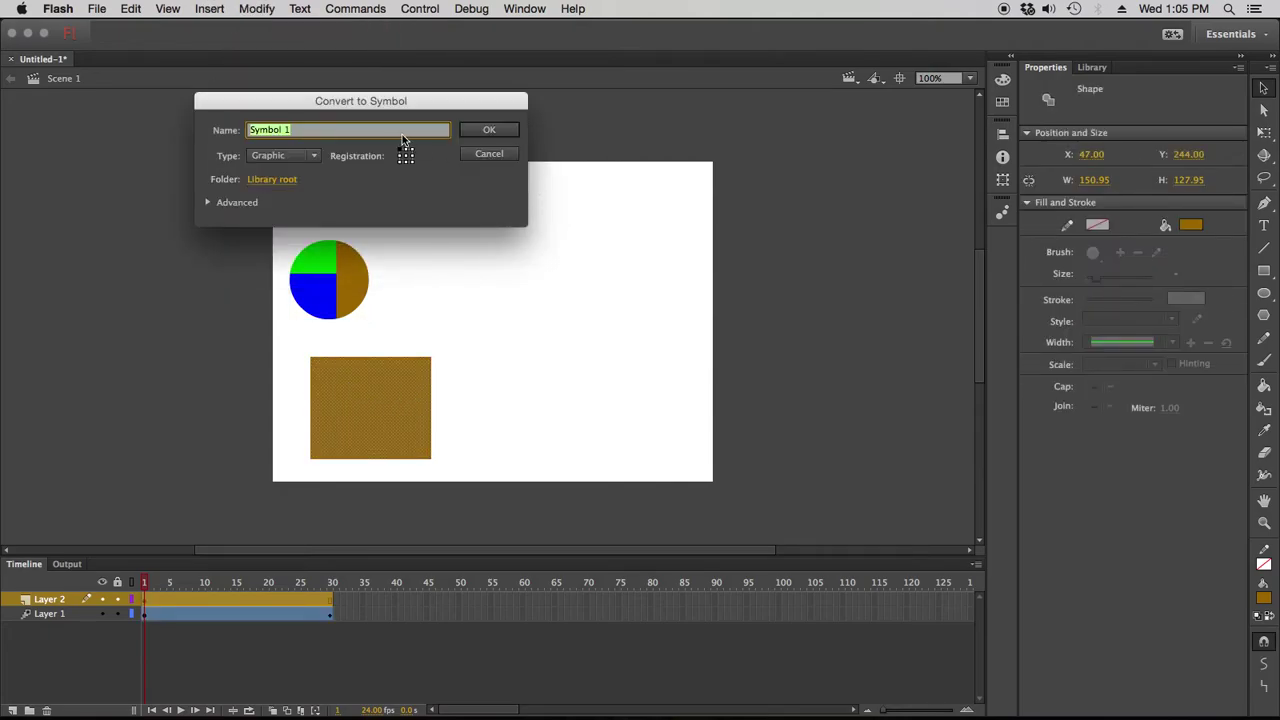
pyautogui.click(308, 158)
pyautogui.click(292, 154)
pyautogui.click(304, 129)
pyautogui.doubleClick(304, 129)
pyautogui.write('BrownSquare')
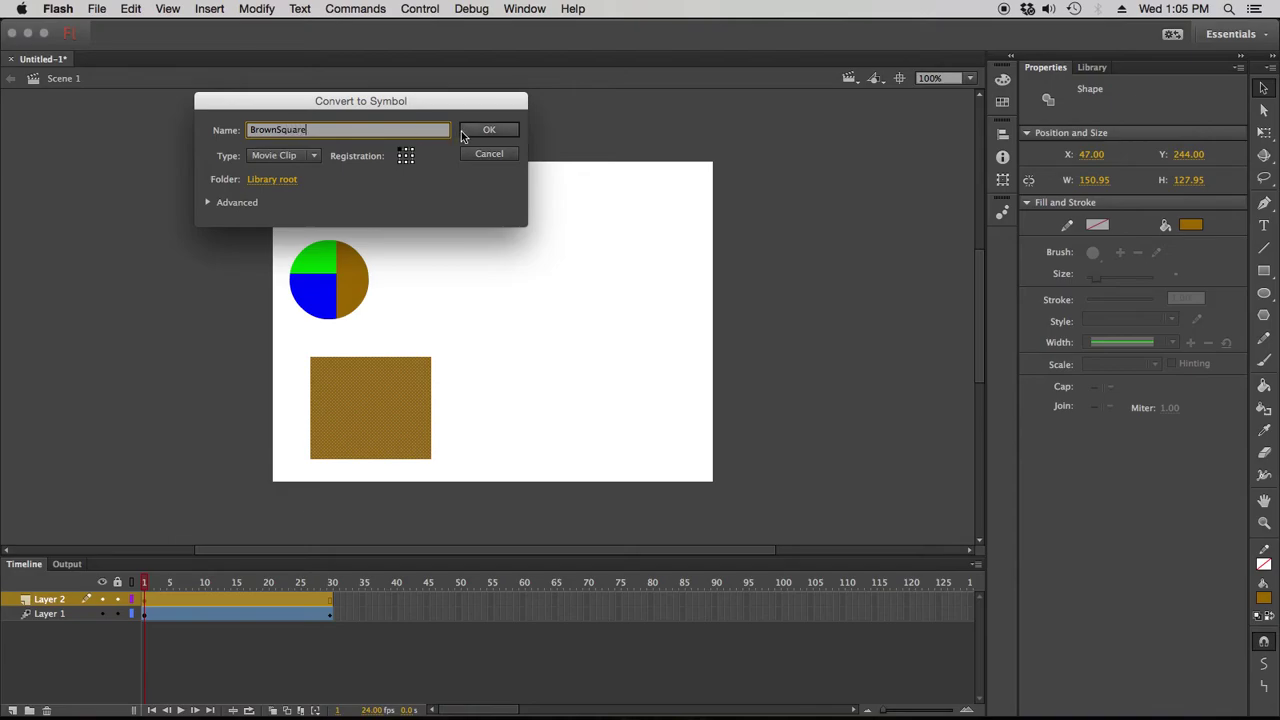
pyautogui.click(487, 128)
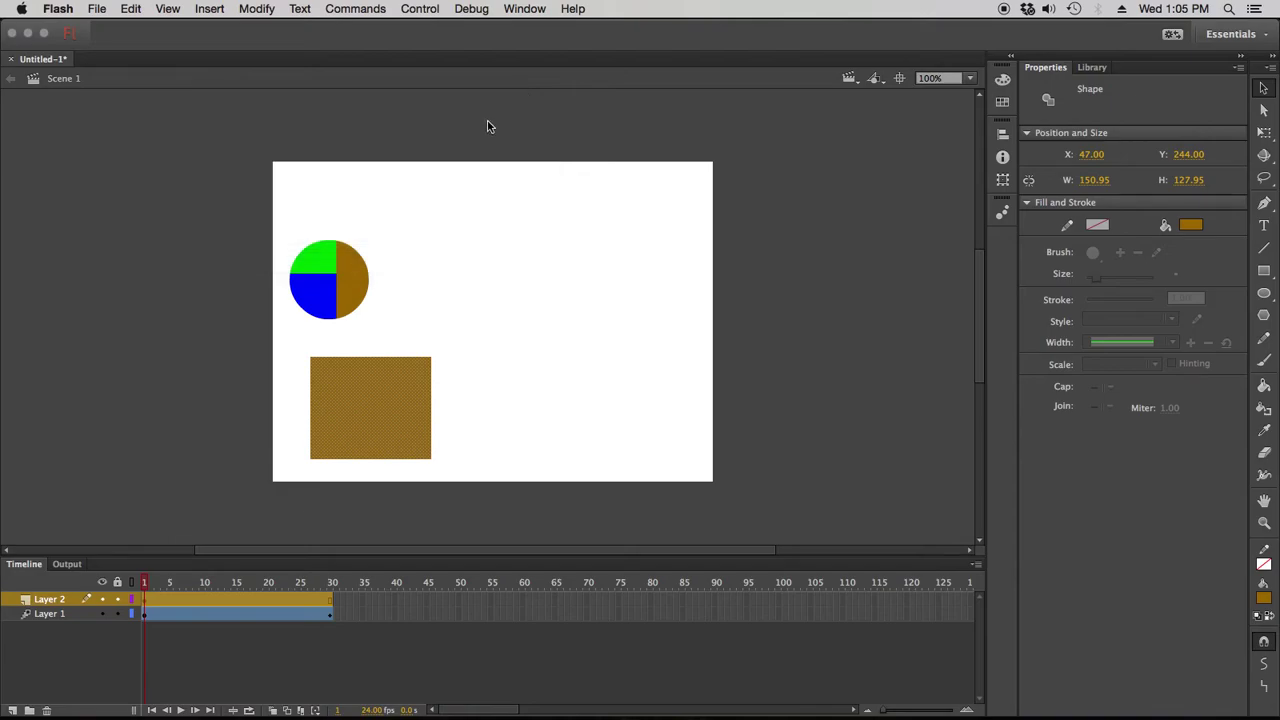
# Select the BrownSquare instance on the stage and open the symbol for editing.
pyautogui.click(177, 264)
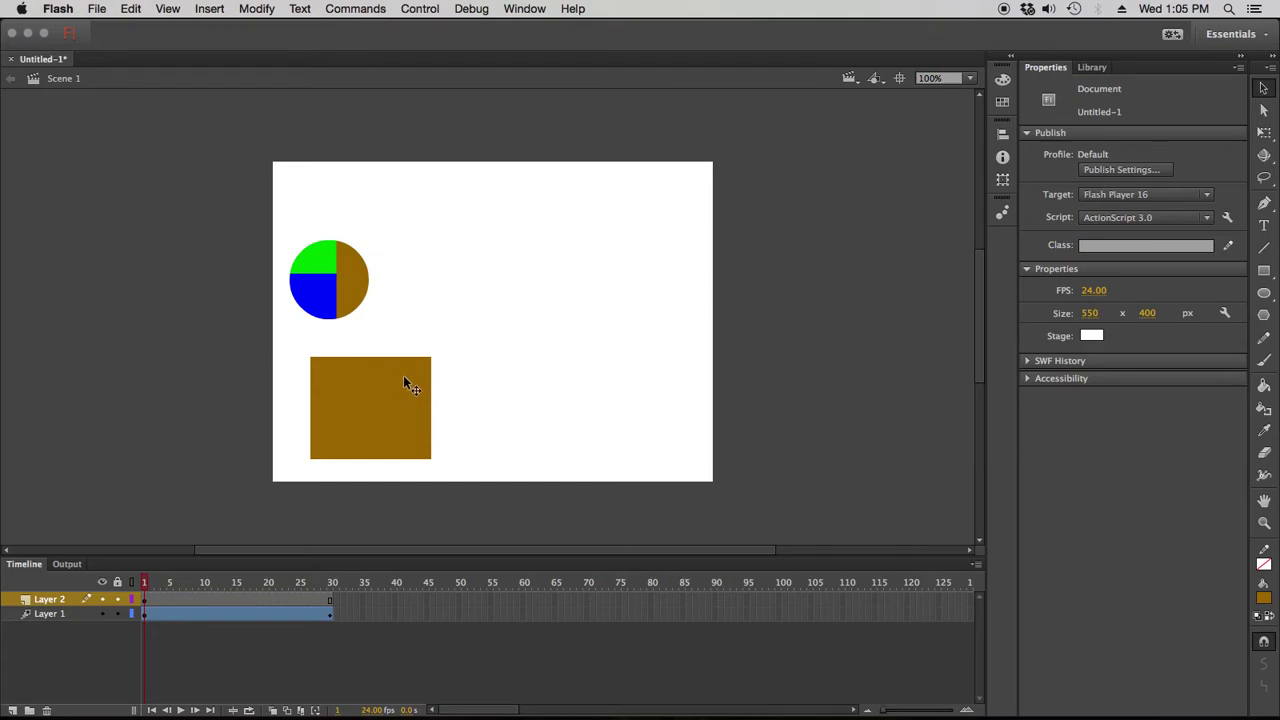
pyautogui.click(403, 382)
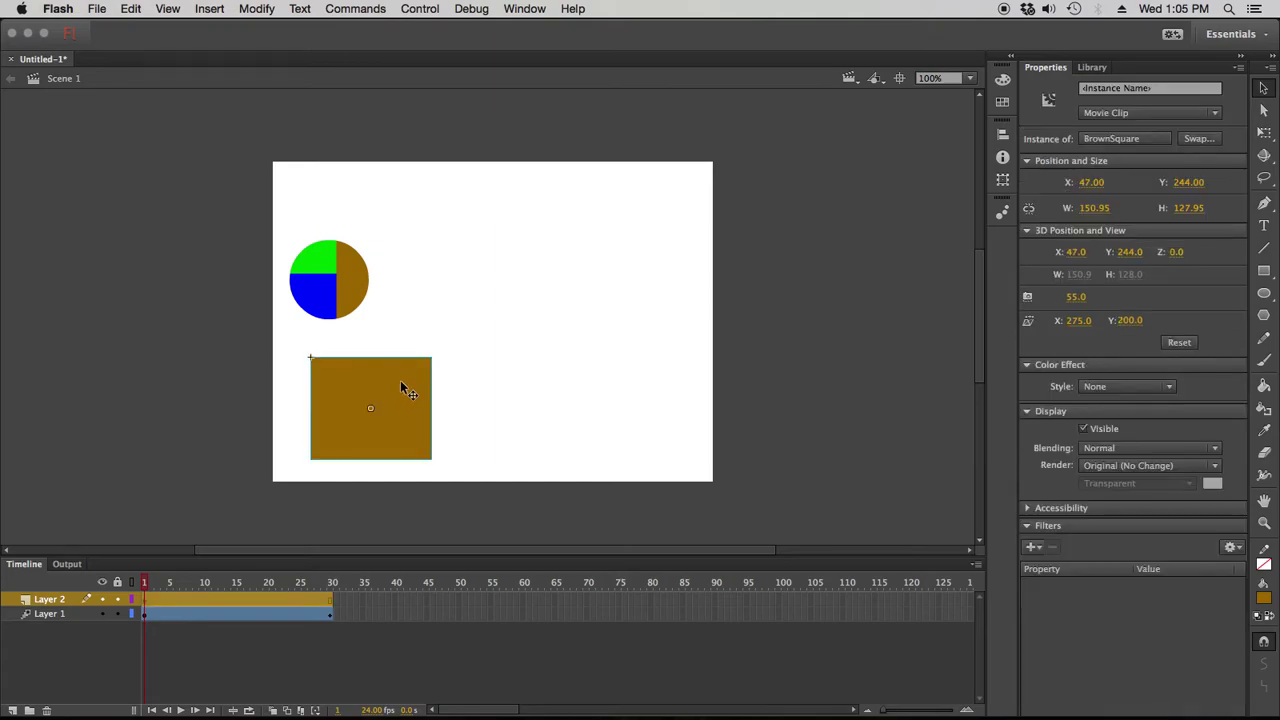
pyautogui.doubleClick(405, 390)
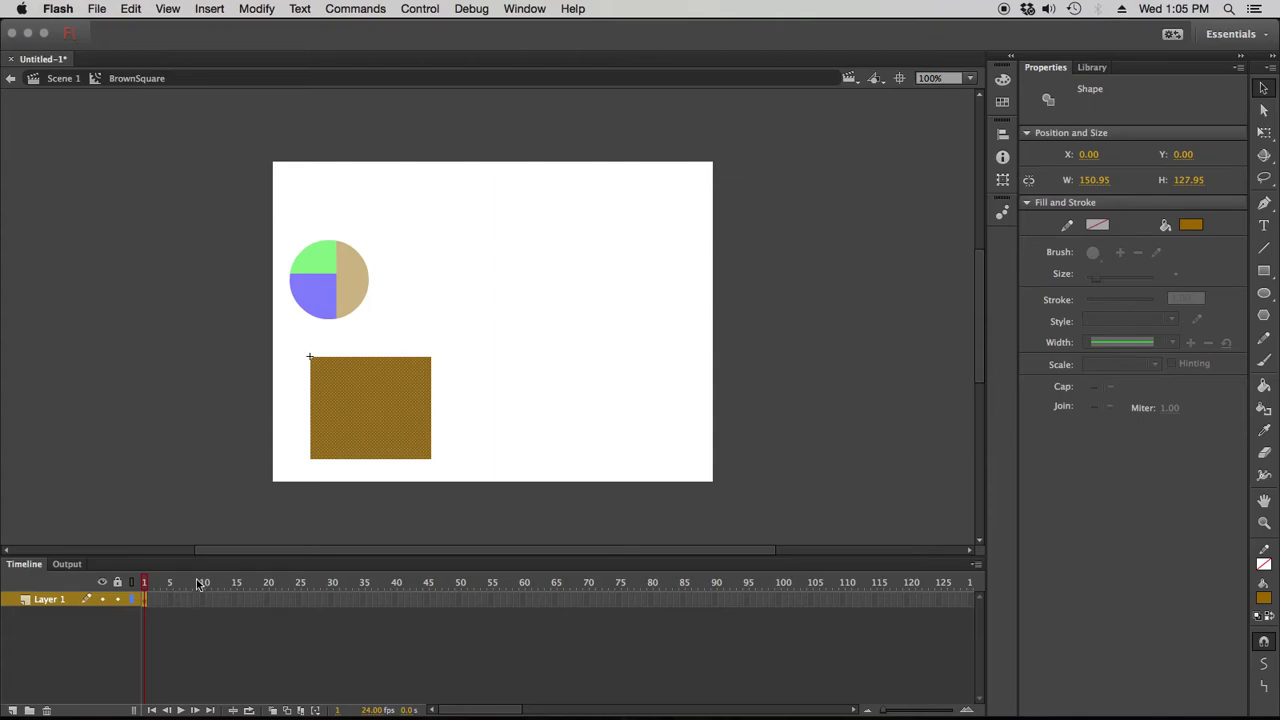
# Return to Scene 1 and create a motion tween for the BrownSquare instance on Layer 2.
pyautogui.click(60, 80)
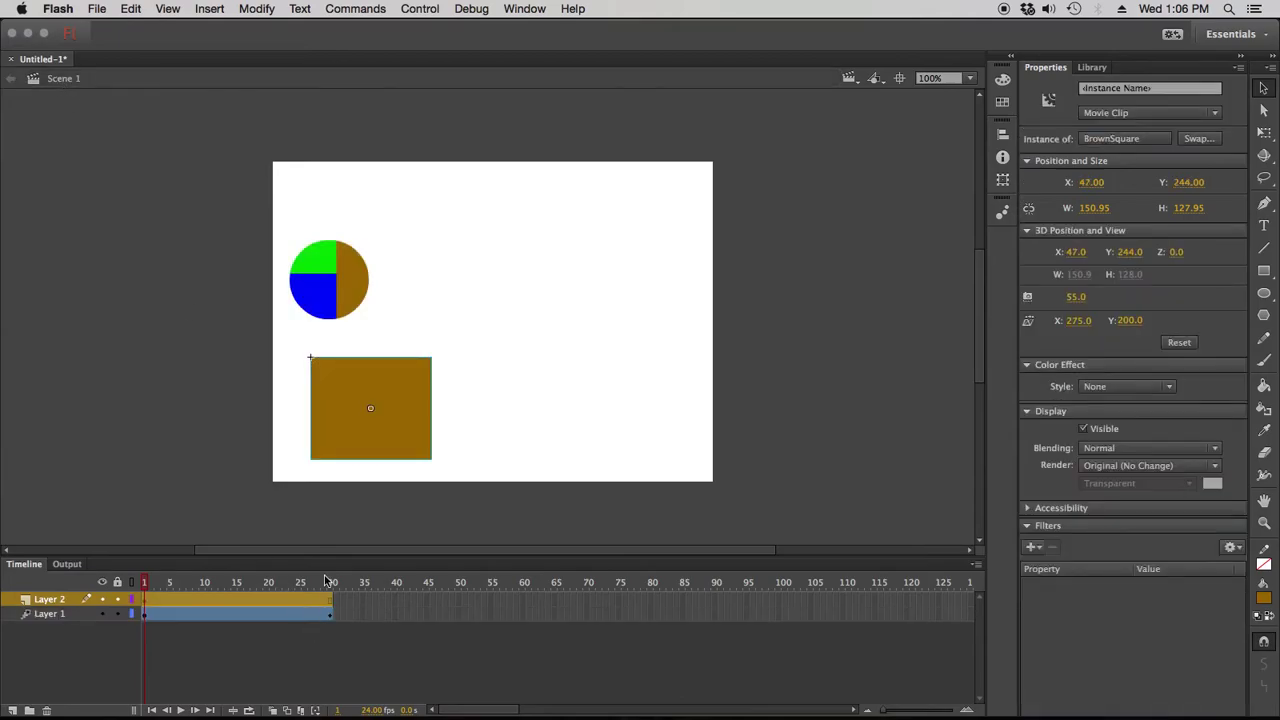
pyautogui.click(195, 362)
pyautogui.click(389, 389)
pyautogui.click(368, 668)
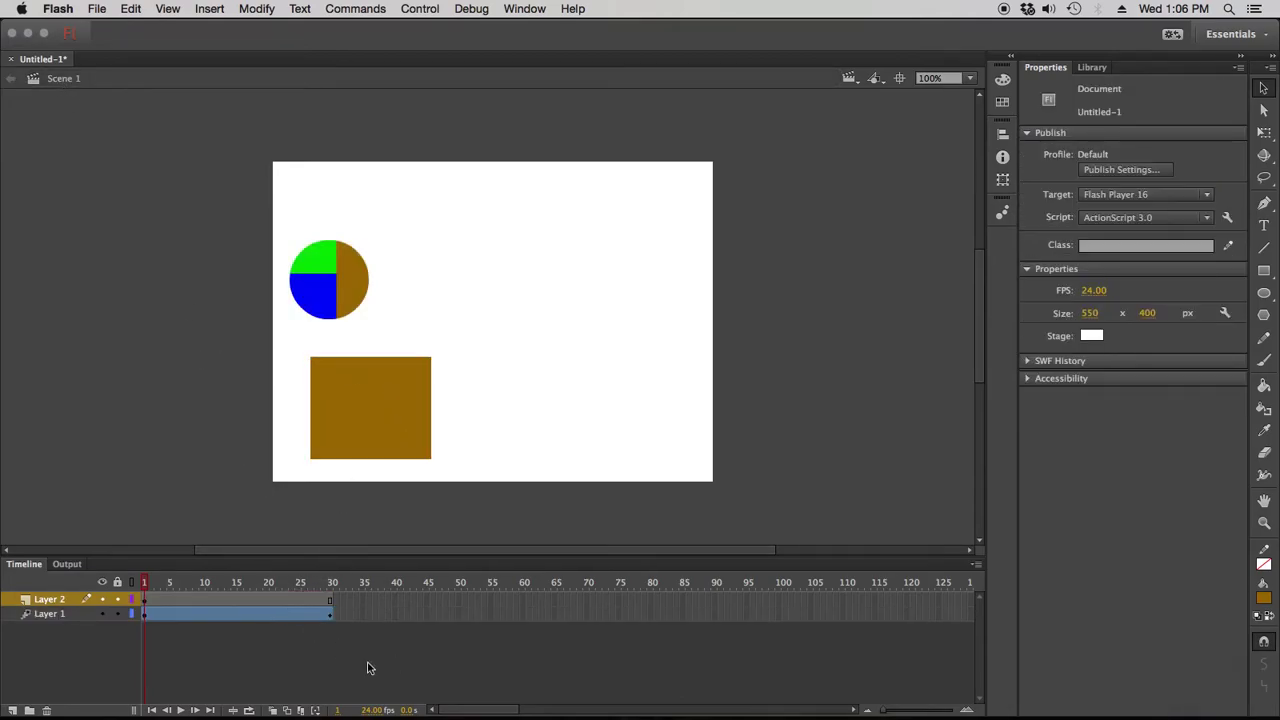
pyautogui.click(377, 428)
pyautogui.rightClick(338, 402)
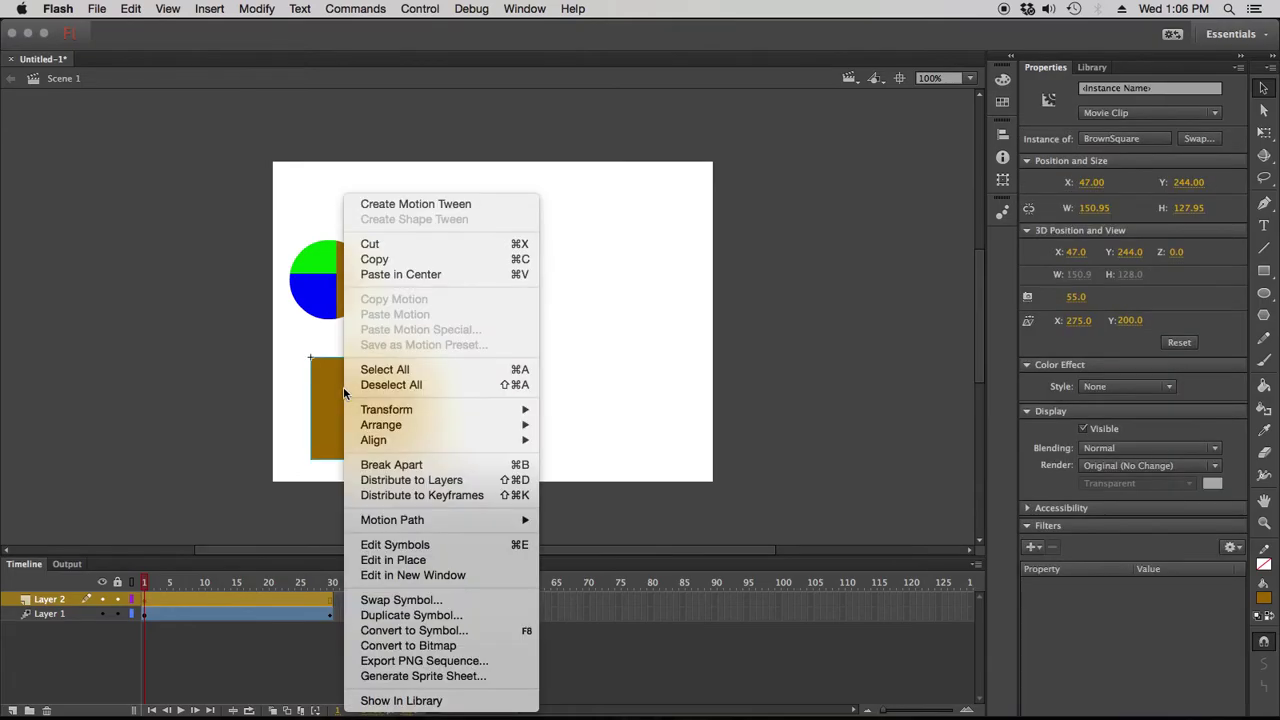
pyautogui.click(423, 203)
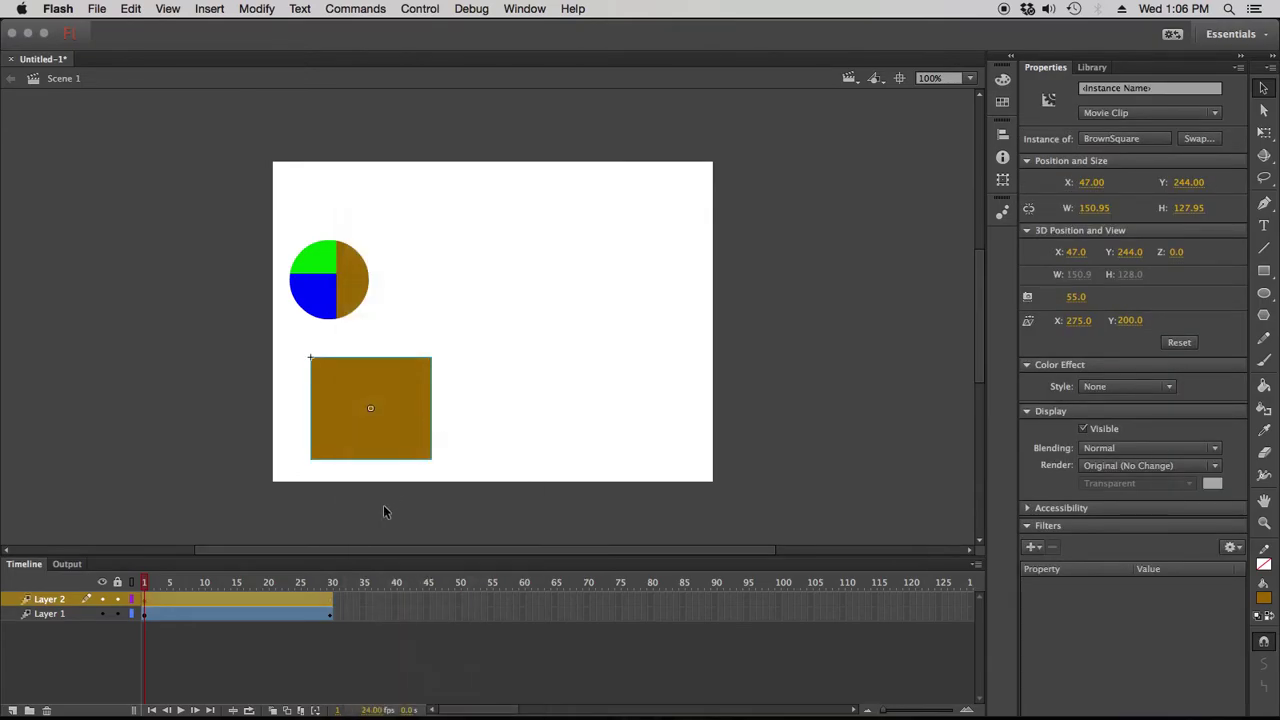
# At frame 30, move BrownSquare to the stage's right side, slightly lower, and scrub back to the start to check its tween.
pyautogui.click(350, 698)
pyautogui.click(330, 605)
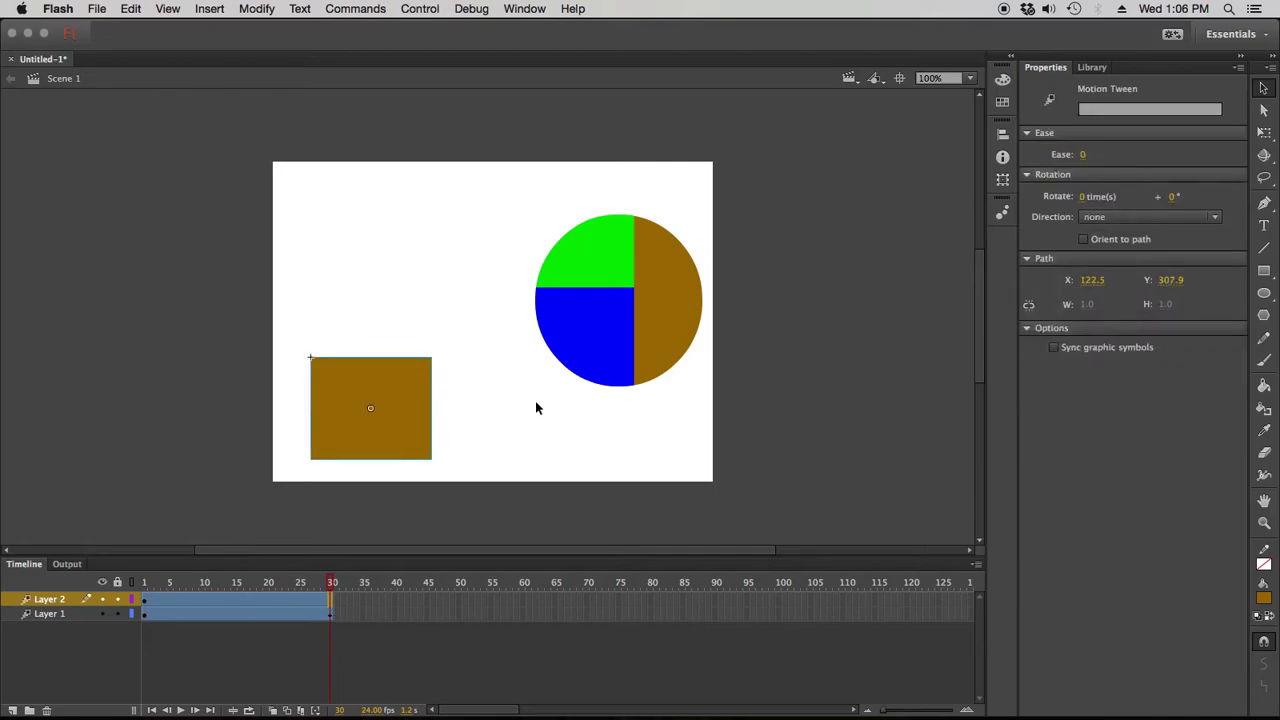
pyautogui.moveTo(394, 390); pyautogui.dragTo(658, 418)
pyautogui.moveTo(332, 584)
pyautogui.mouseDown()
pyautogui.moveTo(170, 582)
pyautogui.moveTo(331, 582)
pyautogui.mouseUp()
pyautogui.click(144, 598)
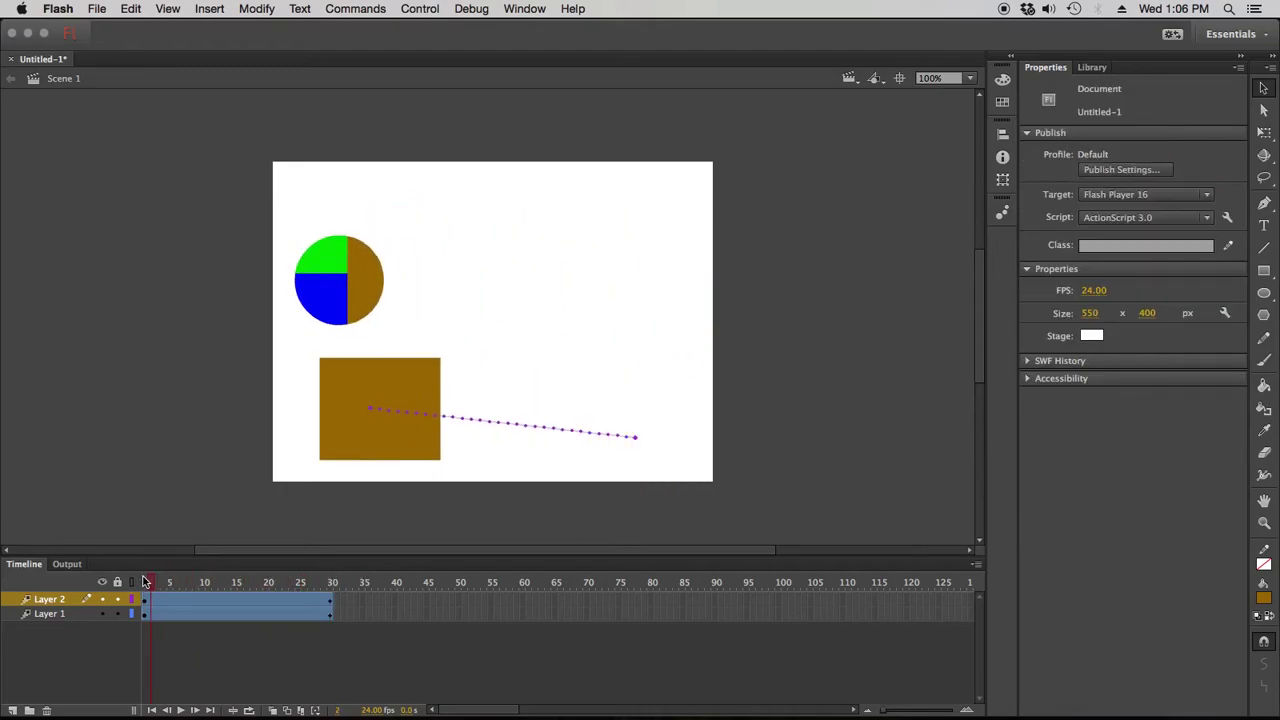
# Open BrownSquare for editing and convert its brown rectangle into a movie clip symbol named BrownSquare Sub.
pyautogui.doubleClick(336, 380)
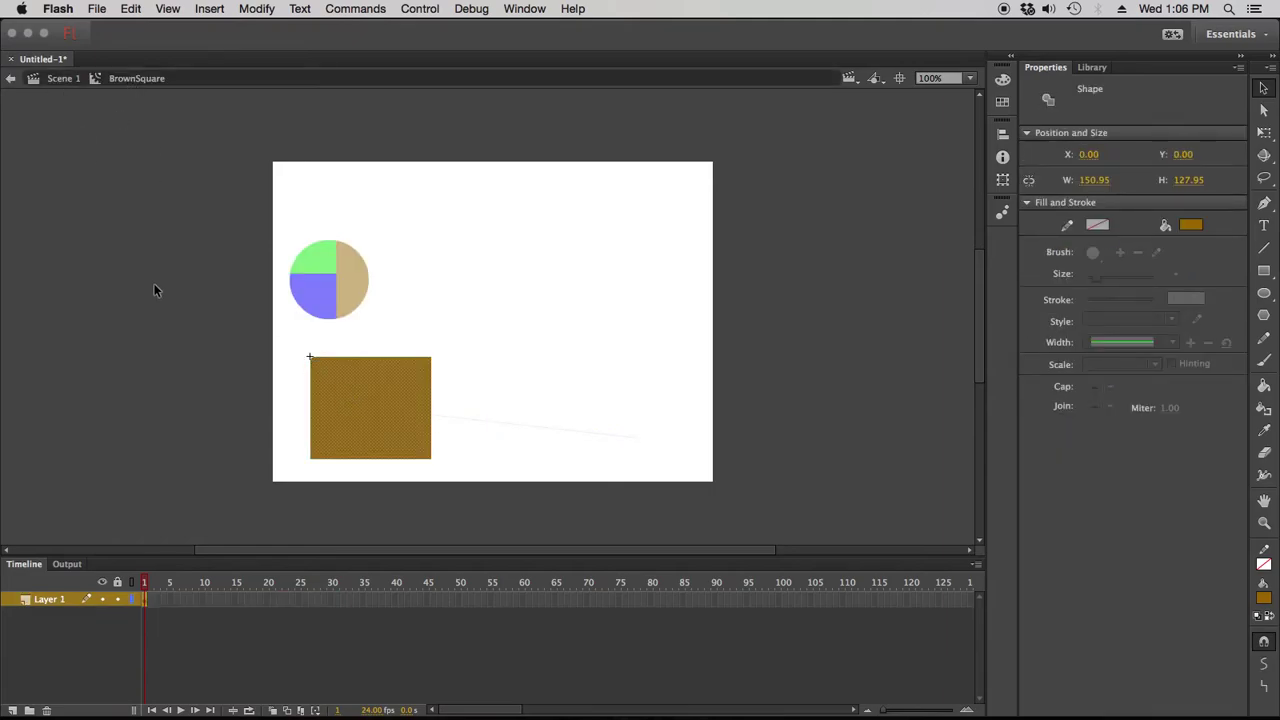
pyautogui.click(481, 449)
pyautogui.moveTo(478, 344); pyautogui.dragTo(279, 494)
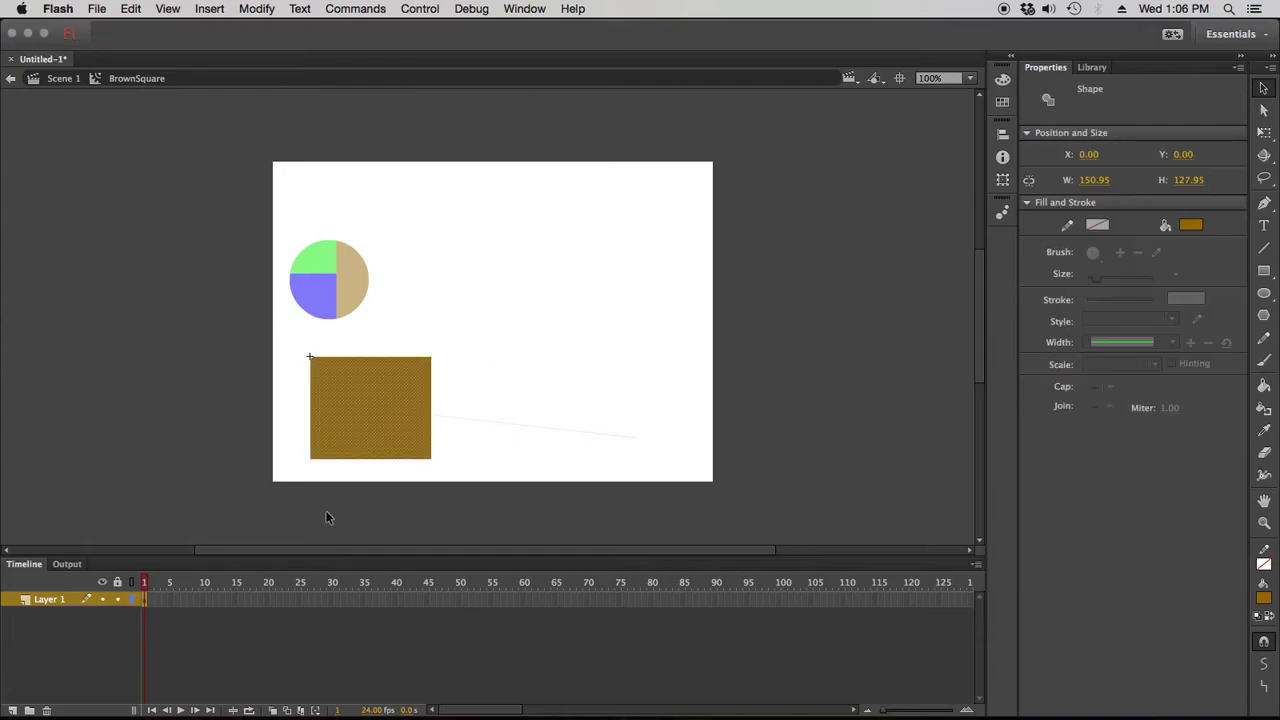
pyautogui.click(250, 8)
pyautogui.click(277, 56)
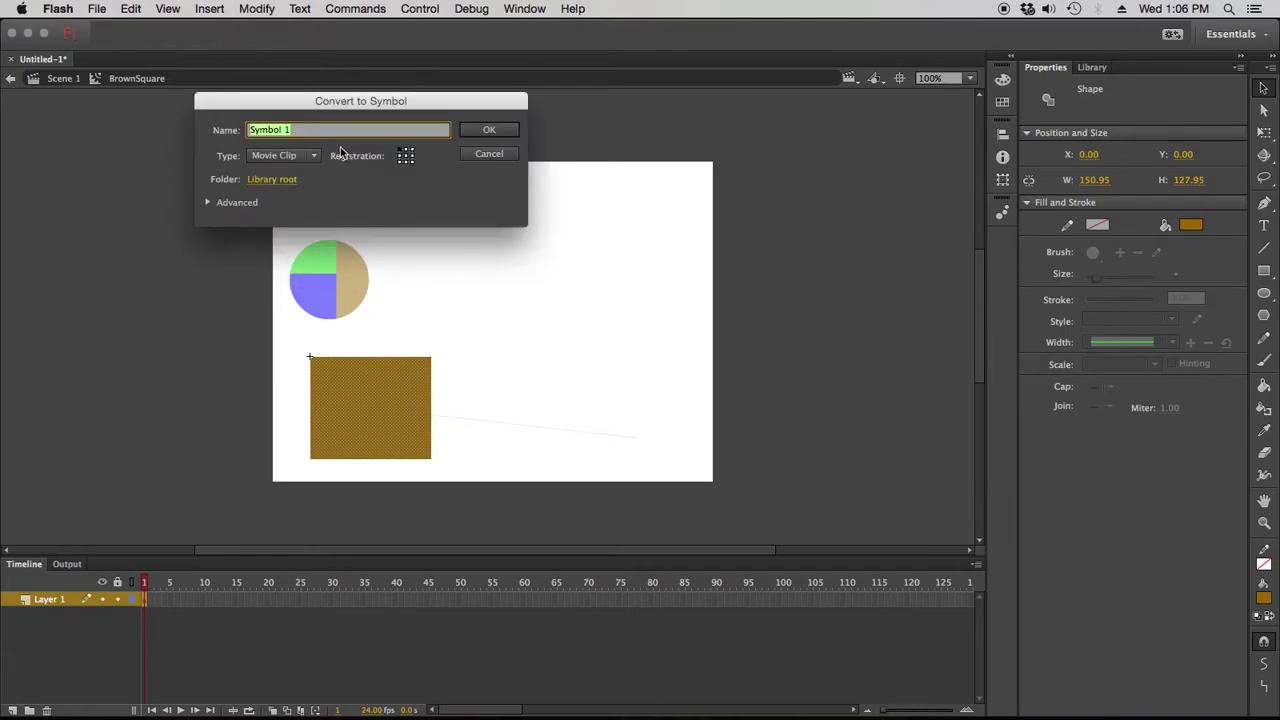
pyautogui.write('BrownSquare Sub')
pyautogui.press('Return')
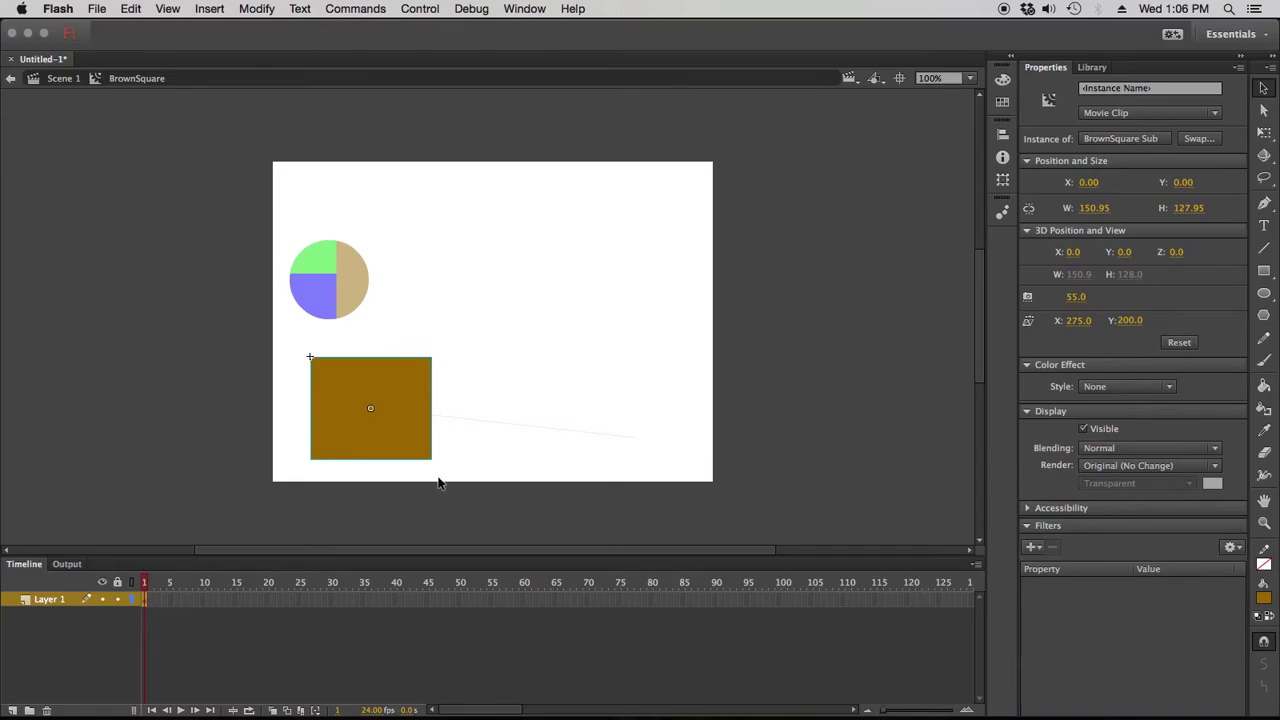
# Extend Layer 1 inside BrownSquare to frame 10 and create a motion tween across those frames.
pyautogui.click(203, 599)
pyautogui.rightClick(205, 601)
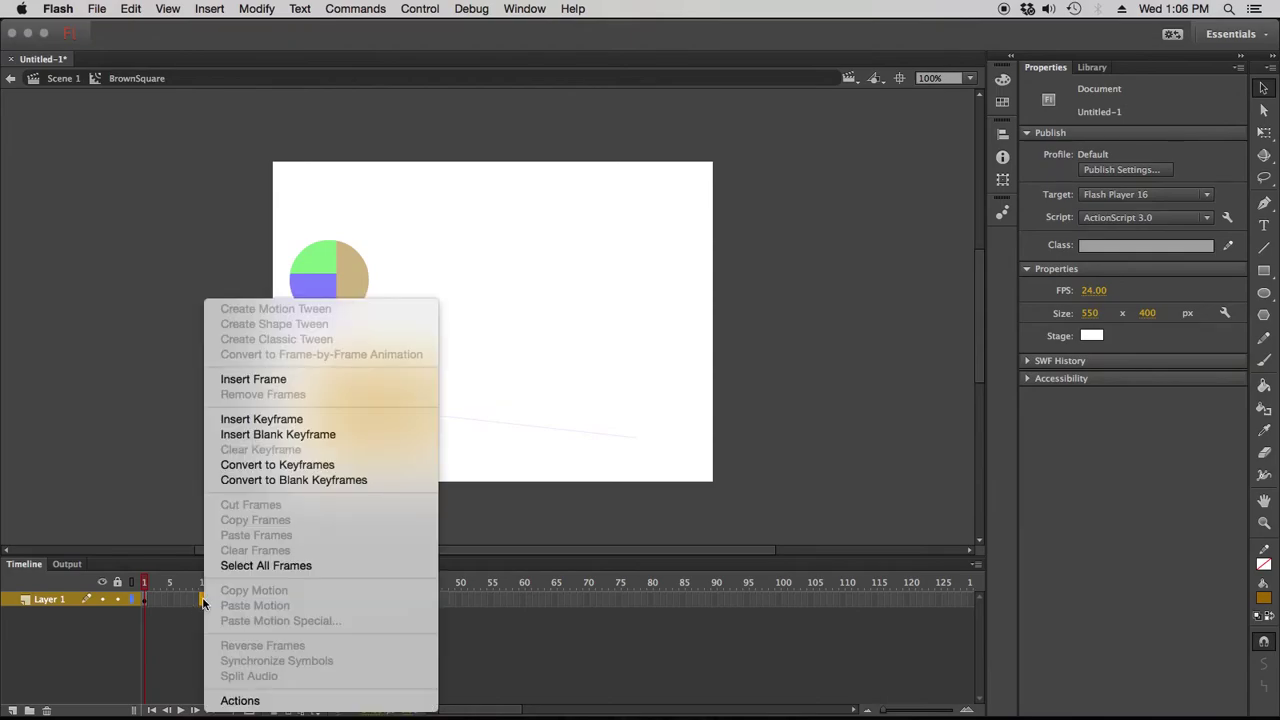
pyautogui.click(279, 388)
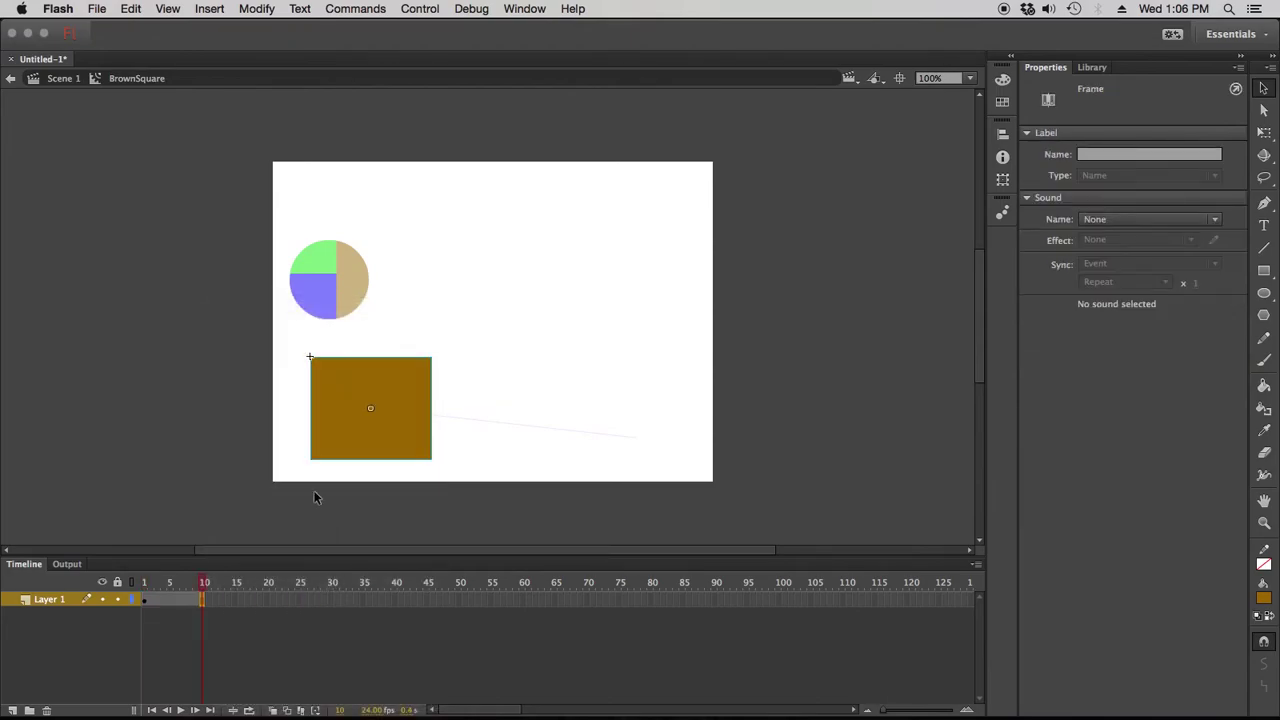
pyautogui.click(400, 394)
pyautogui.click(445, 428)
pyautogui.click(386, 390)
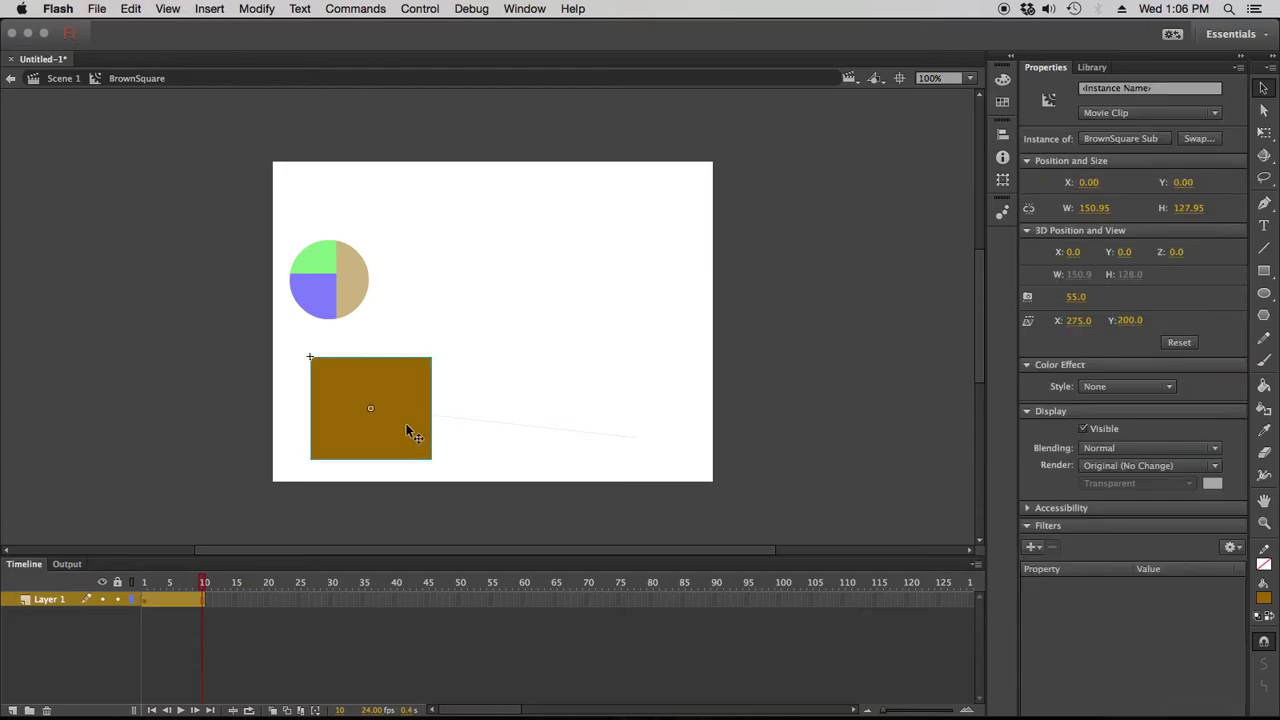
pyautogui.rightClick(178, 598)
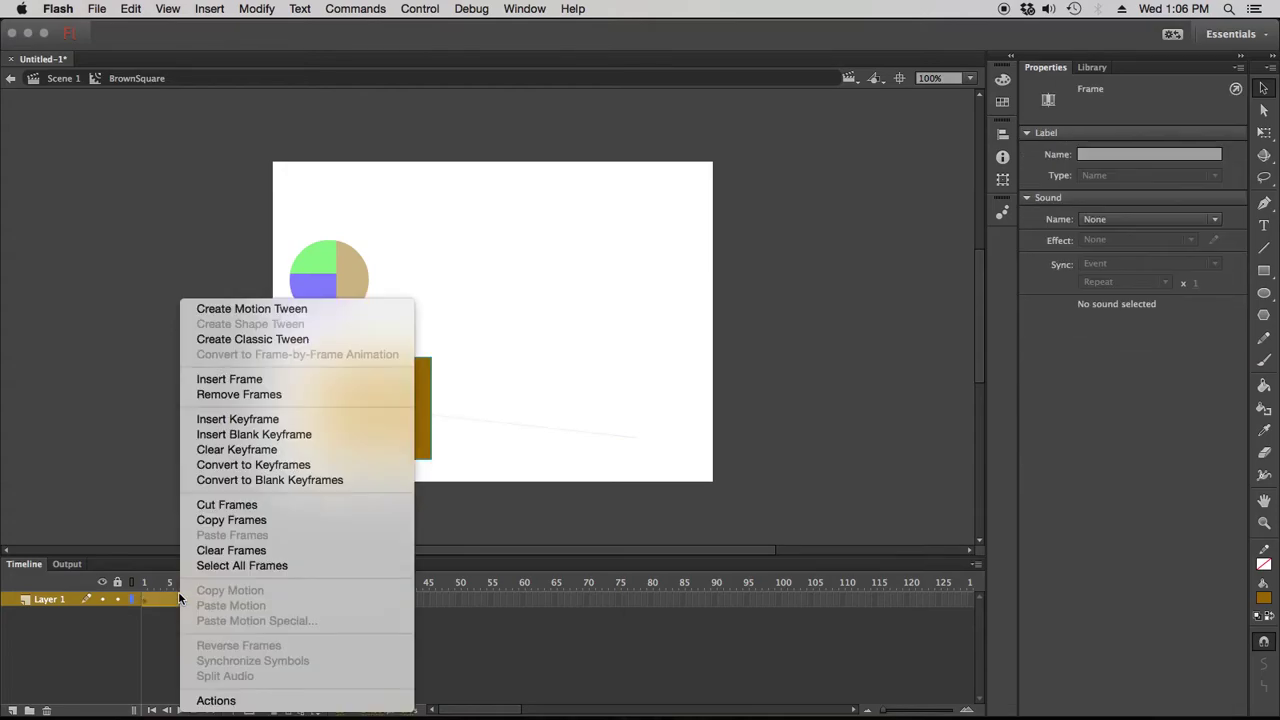
pyautogui.click(262, 309)
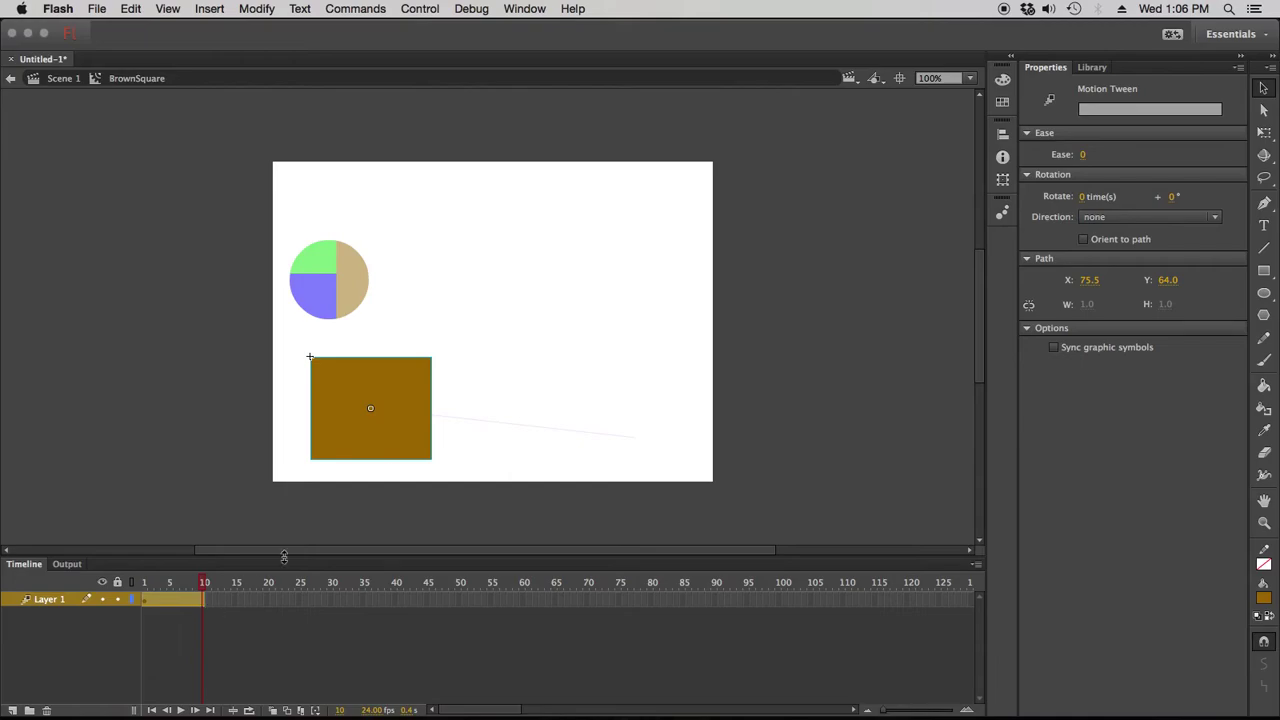
# At frame 10, shrink the BrownSquare Sub instance around its centre to about 43 by 42 with Free Transform.
pyautogui.click(473, 402)
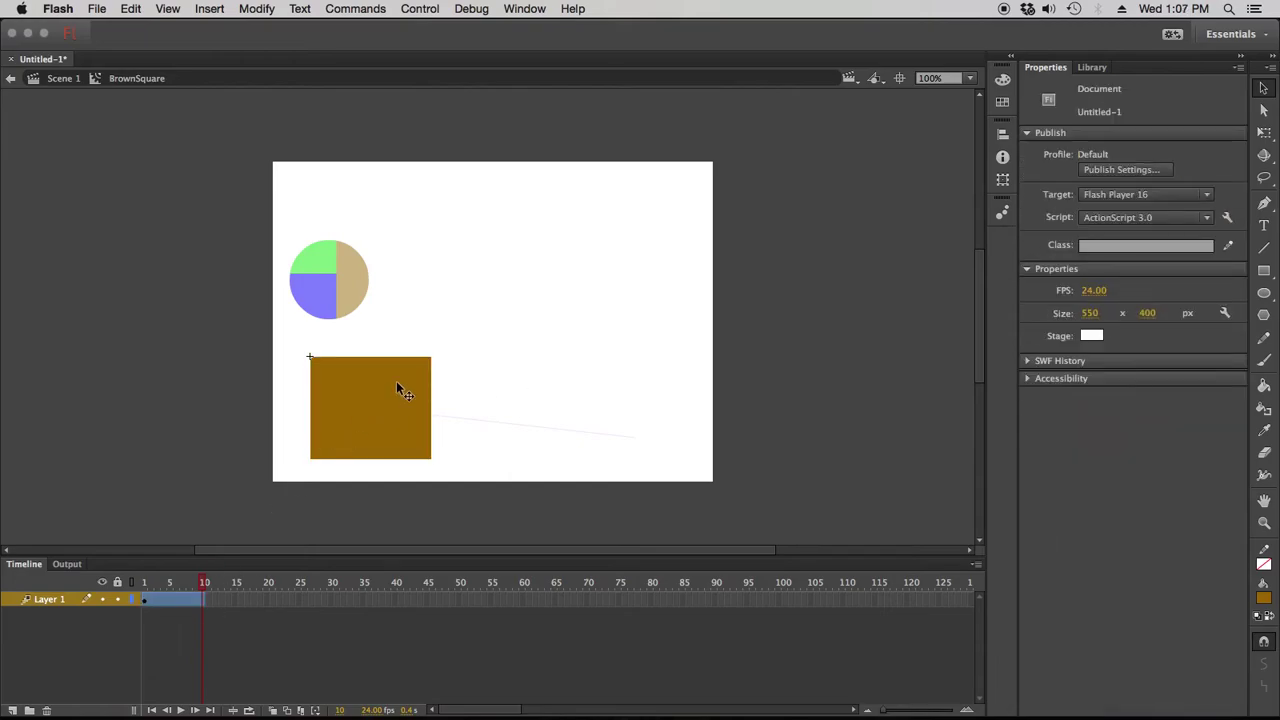
pyautogui.click(397, 385)
pyautogui.click(1264, 132)
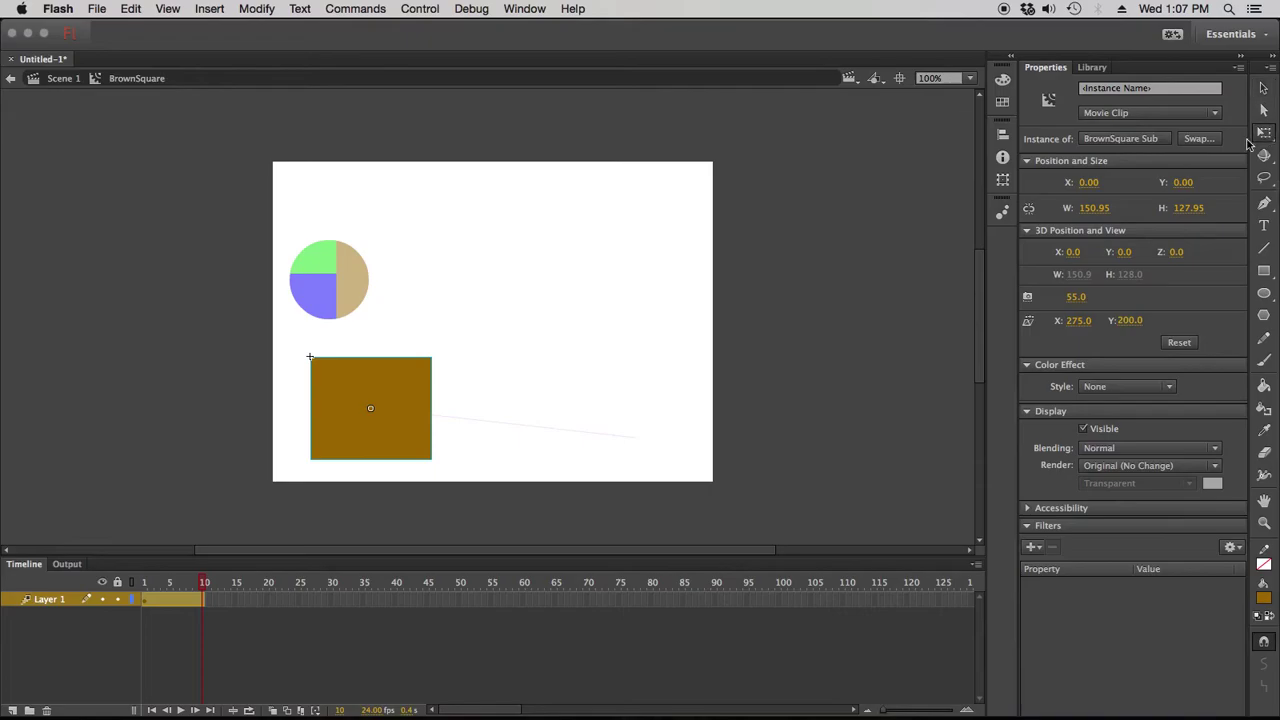
pyautogui.moveTo(434, 356); pyautogui.dragTo(391, 390)
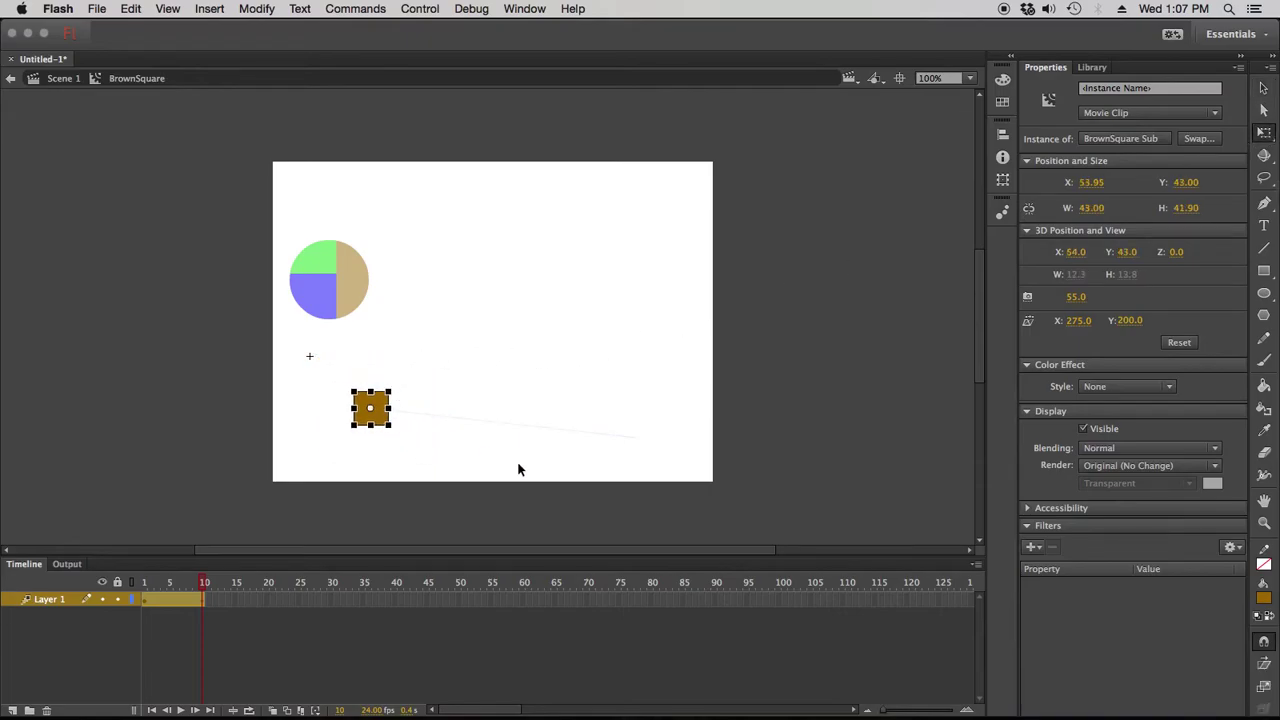
# Return to Scene 1 and scrub the main timeline to check how the BrownSquare instance plays there.
pyautogui.click(59, 80)
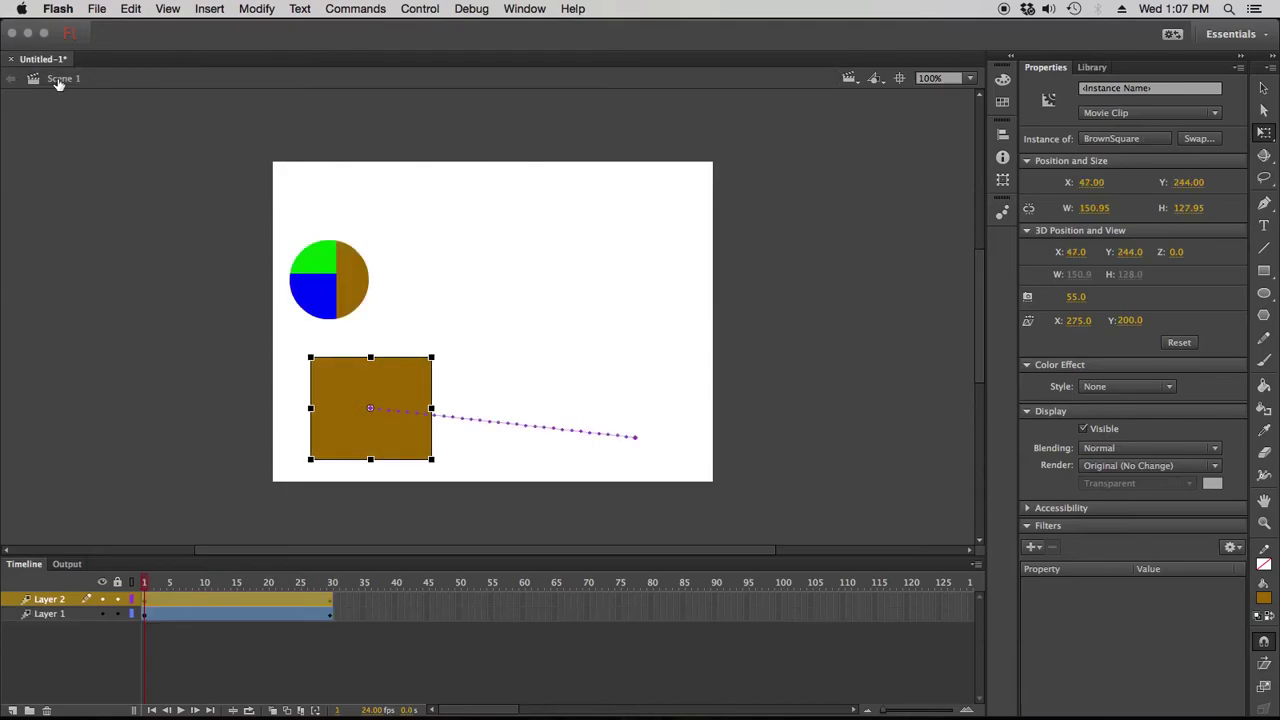
pyautogui.click(148, 596)
pyautogui.moveTo(160, 588); pyautogui.dragTo(293, 593)
pyautogui.click(145, 599)
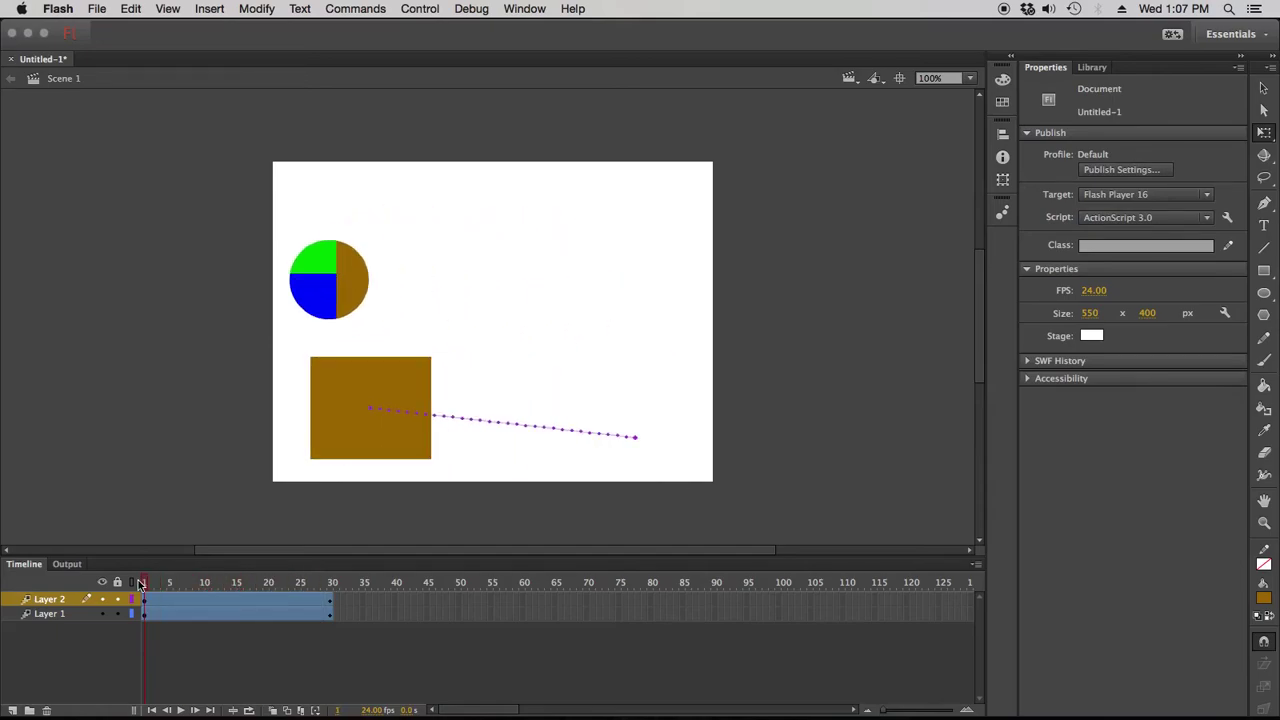
# Reopen BrownSquare to review its nested 10-frame shrinking tween.
pyautogui.doubleClick(383, 372)
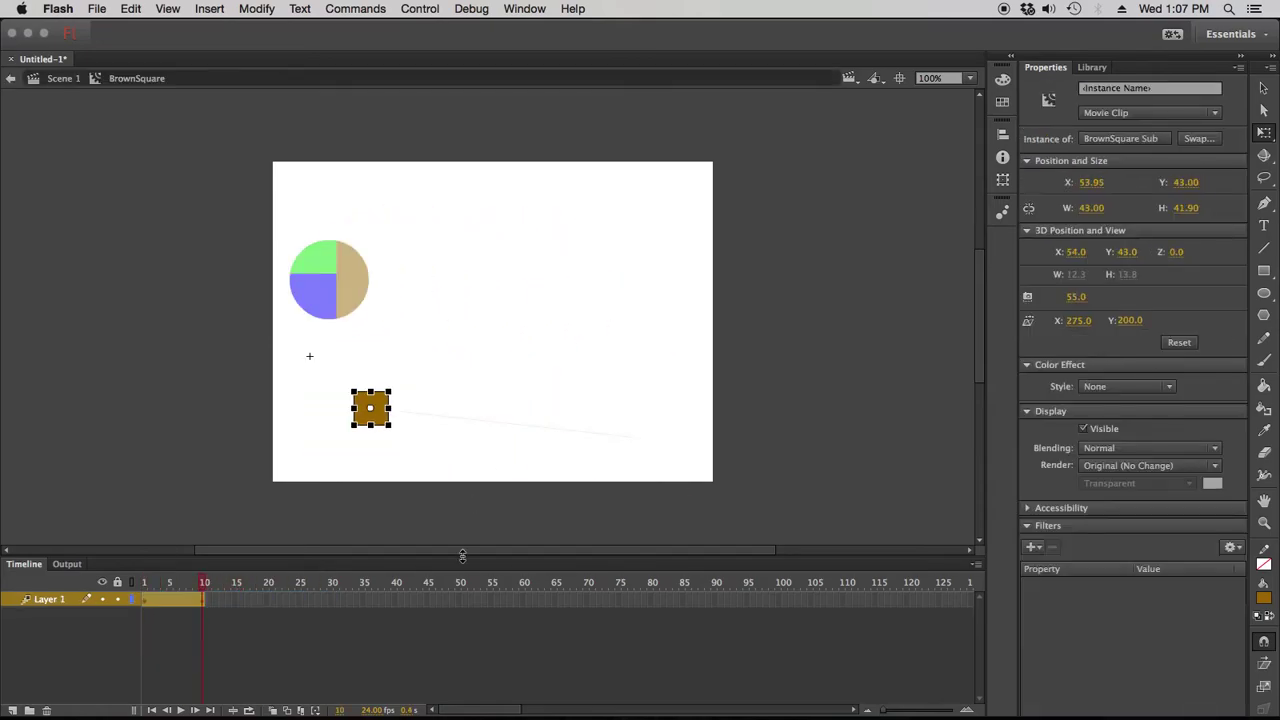
pyautogui.click(353, 483)
pyautogui.moveTo(203, 585)
pyautogui.mouseDown()
pyautogui.moveTo(145, 588)
pyautogui.moveTo(234, 586)
pyautogui.moveTo(148, 593)
pyautogui.moveTo(203, 588)
pyautogui.mouseUp()
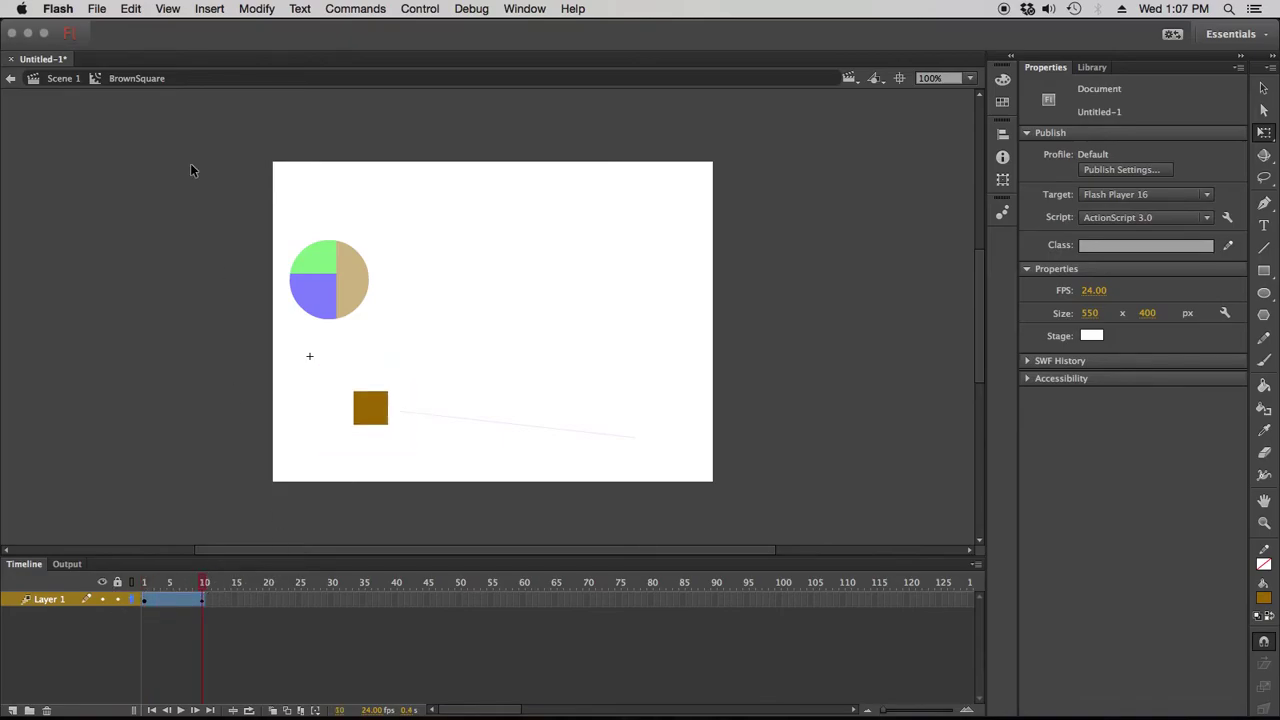
# Return to Scene 1, test the movie to check the circle and square animations, and close the preview.
pyautogui.click(62, 79)
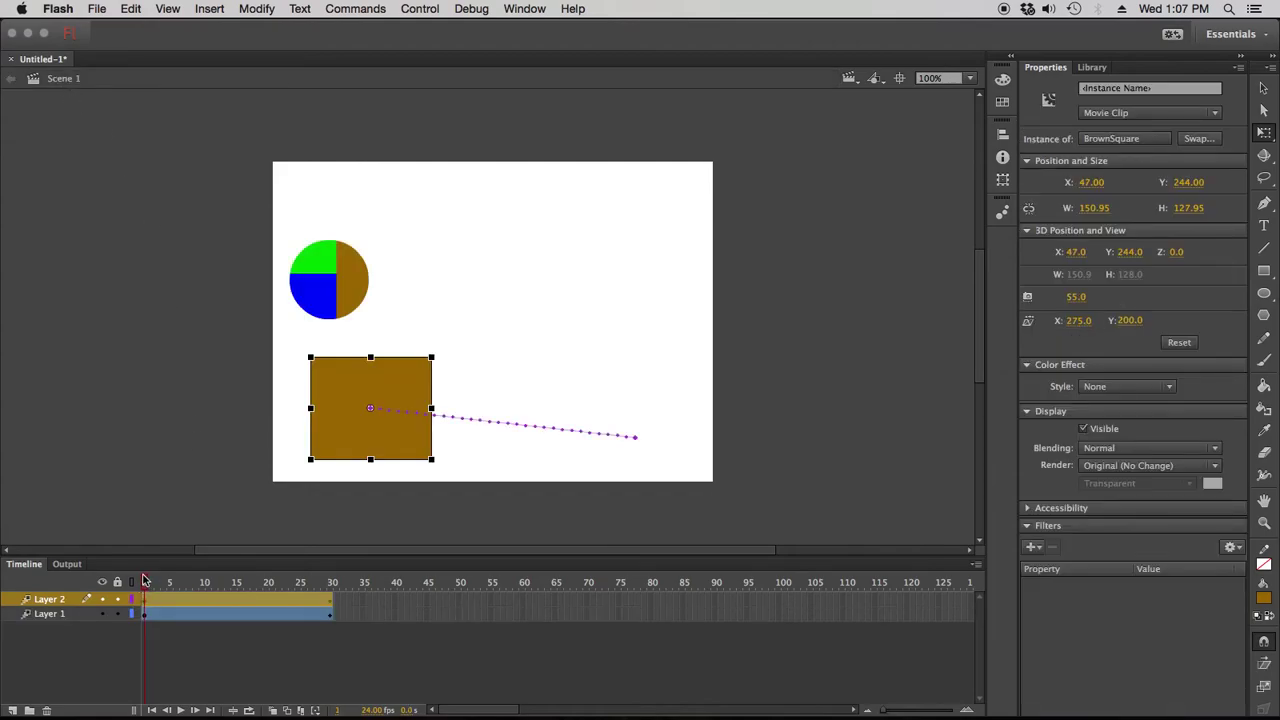
pyautogui.press('super+Return')
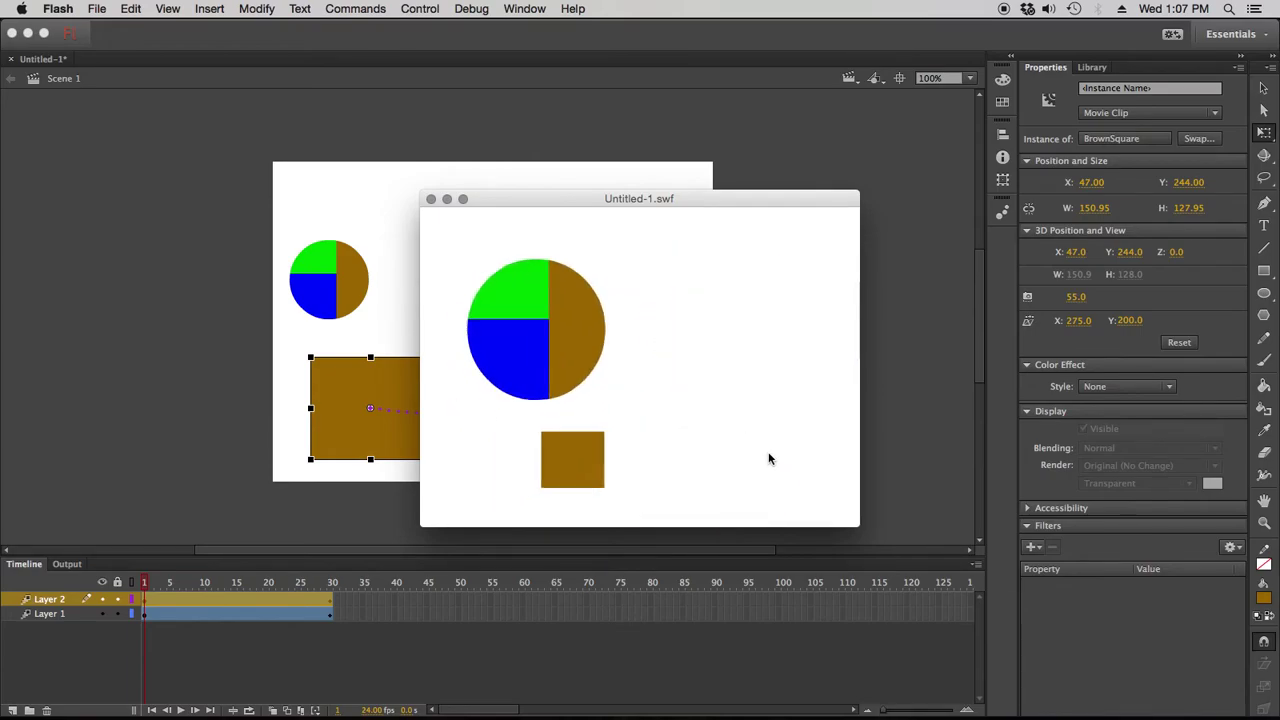
pyautogui.click(431, 199)
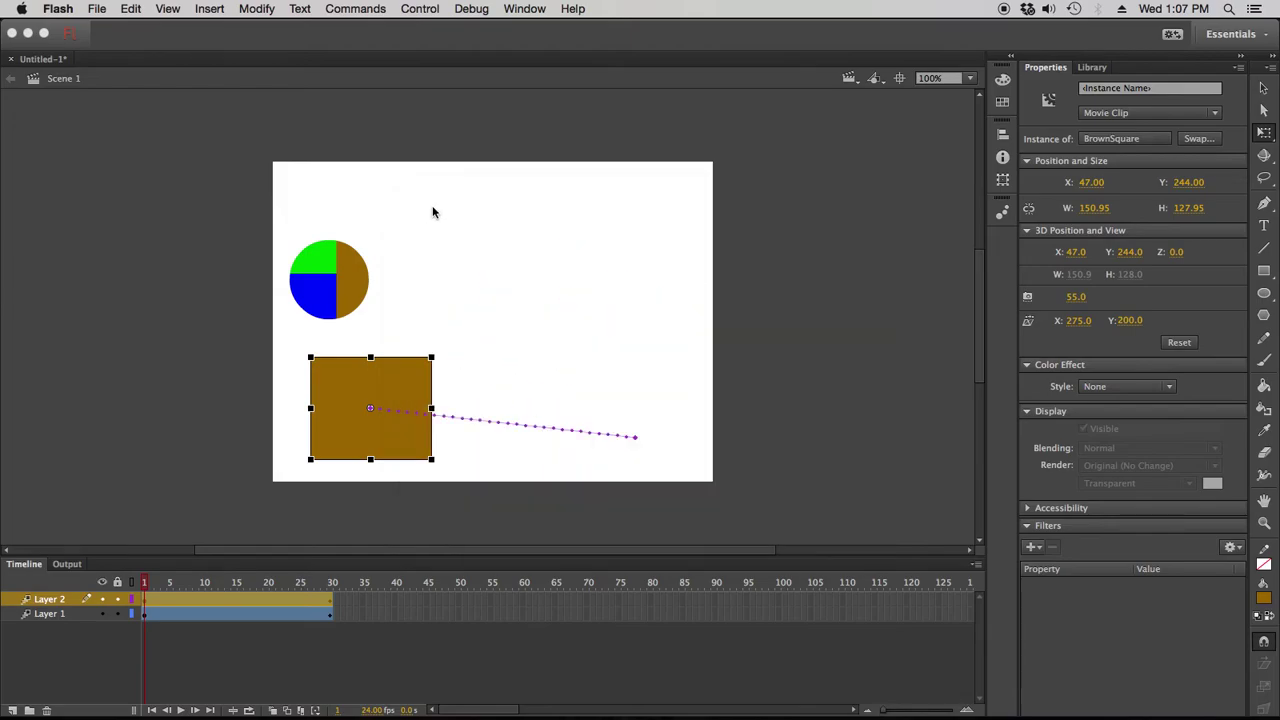
# Select the Blue Circle and BrownSquare instances in turn to compare their symbol types.
pyautogui.click(170, 468)
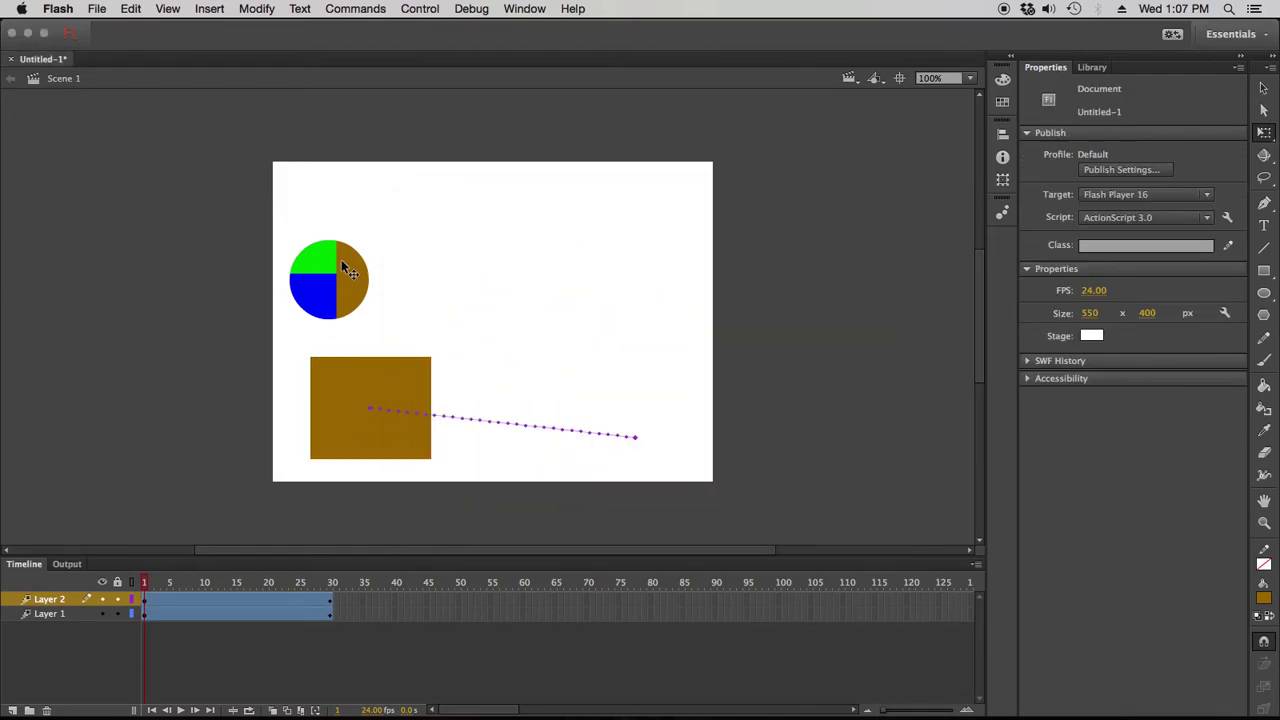
pyautogui.click(341, 259)
pyautogui.click(400, 390)
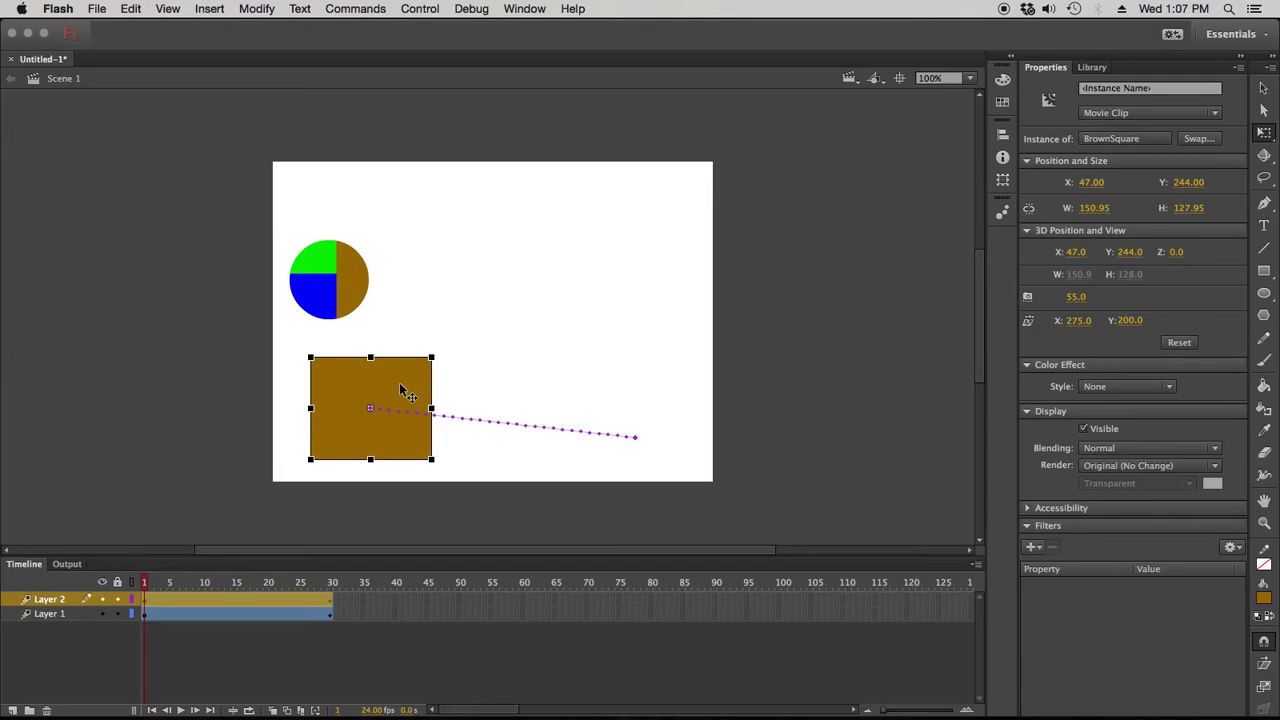
pyautogui.click(344, 259)
pyautogui.click(367, 420)
pyautogui.click(192, 368)
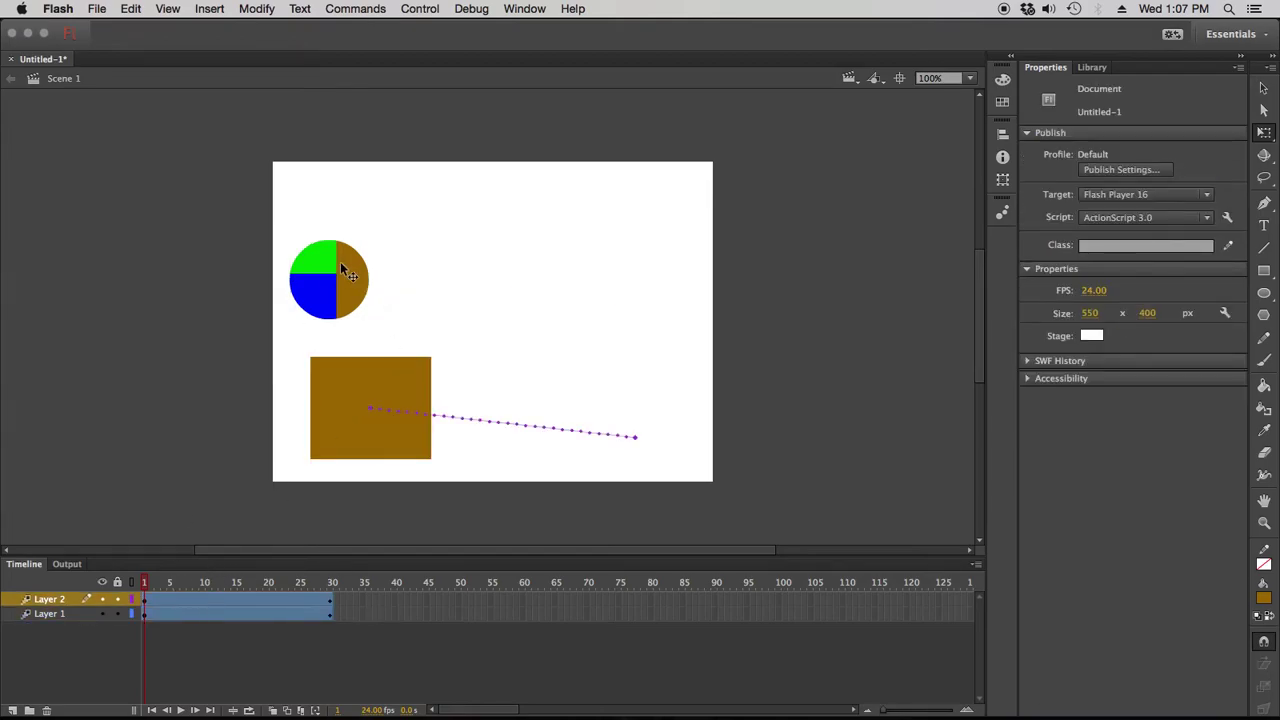
pyautogui.click(343, 262)
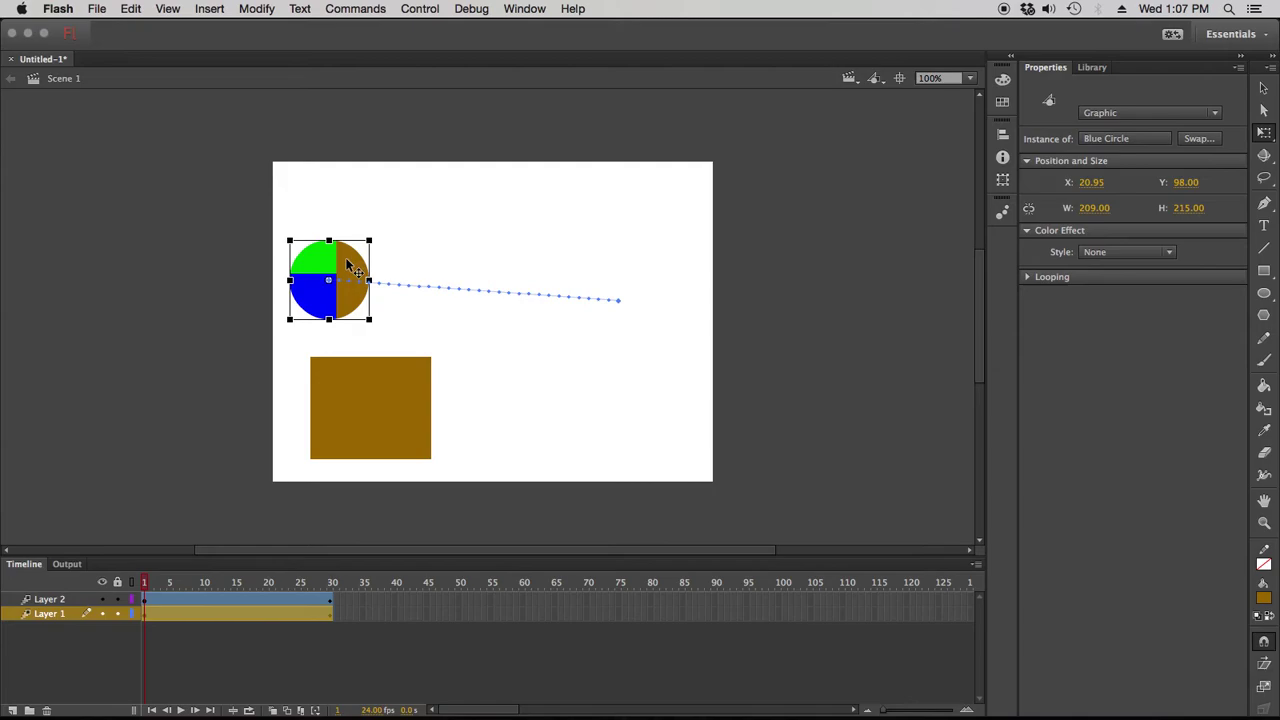
# Open the Blue Circle symbol for editing and view frame 10 of its nested tween.
pyautogui.doubleClick(352, 265)
pyautogui.click(212, 610)
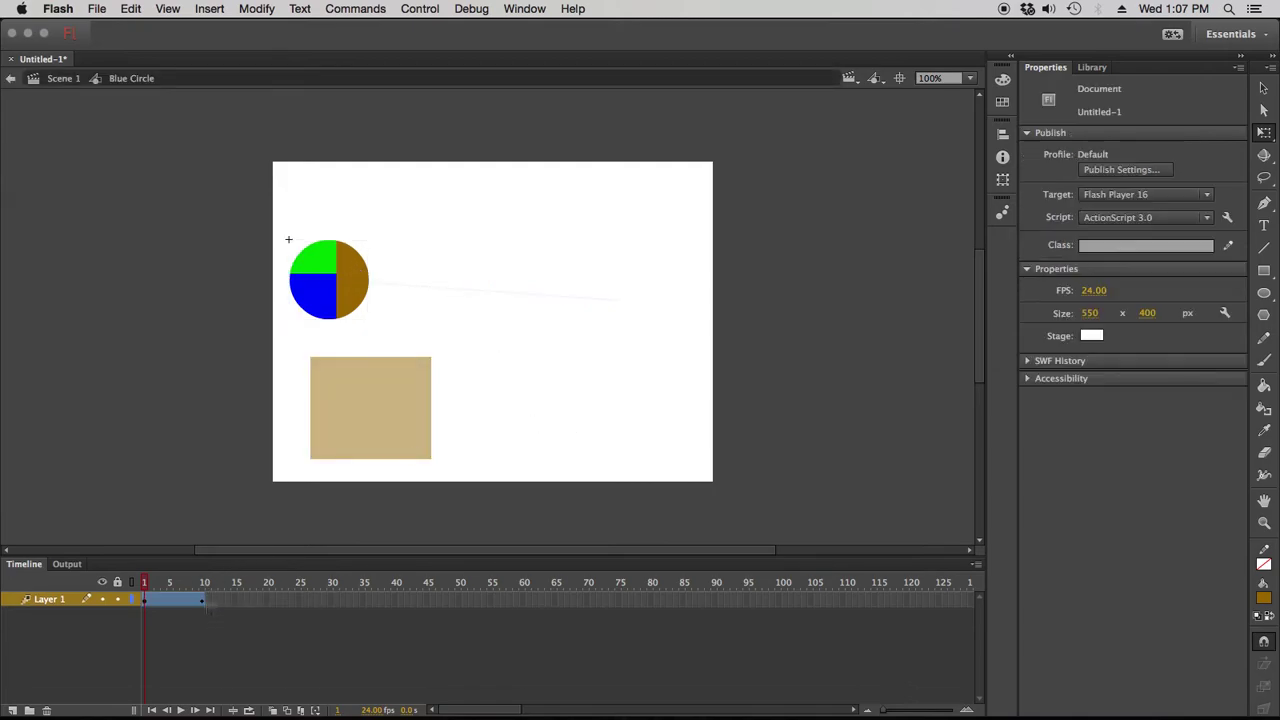
pyautogui.click(201, 604)
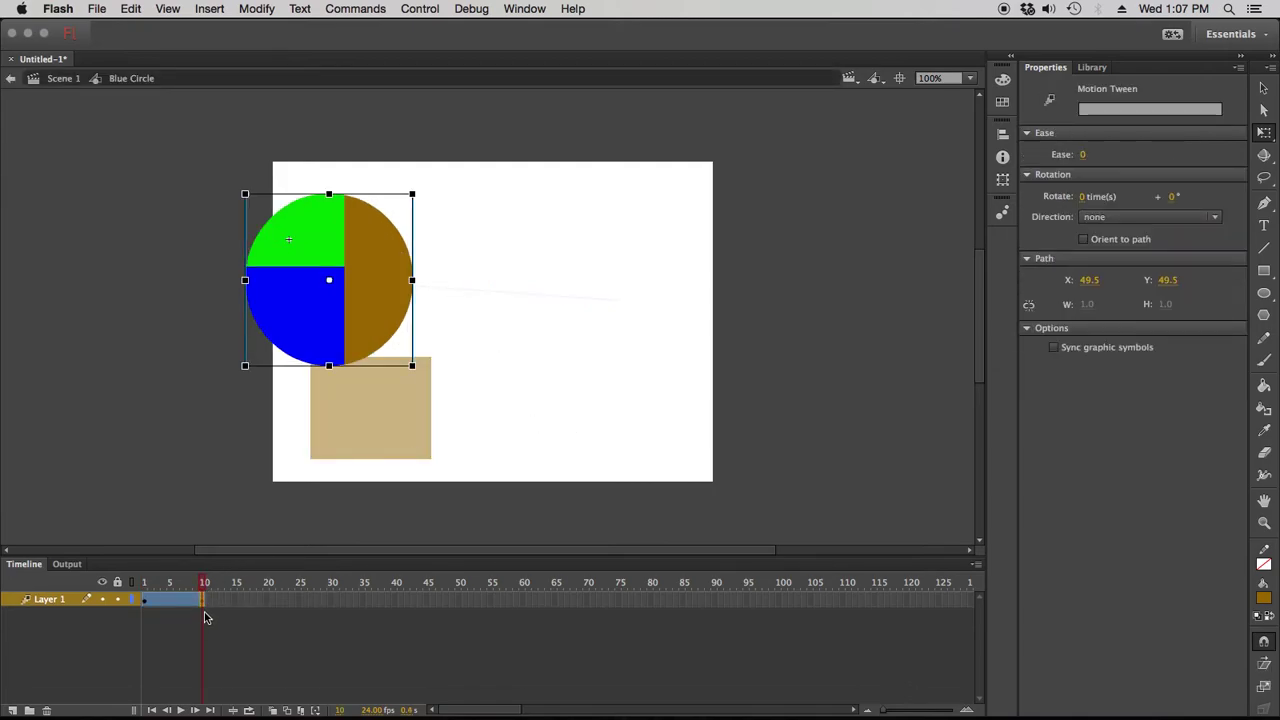
# Try to move frame 10 of Blue Circle's nested tween out to frame 50, and undo the change.
pyautogui.moveTo(201, 601); pyautogui.dragTo(249, 603)
pyautogui.moveTo(459, 600); pyautogui.dragTo(458, 600)
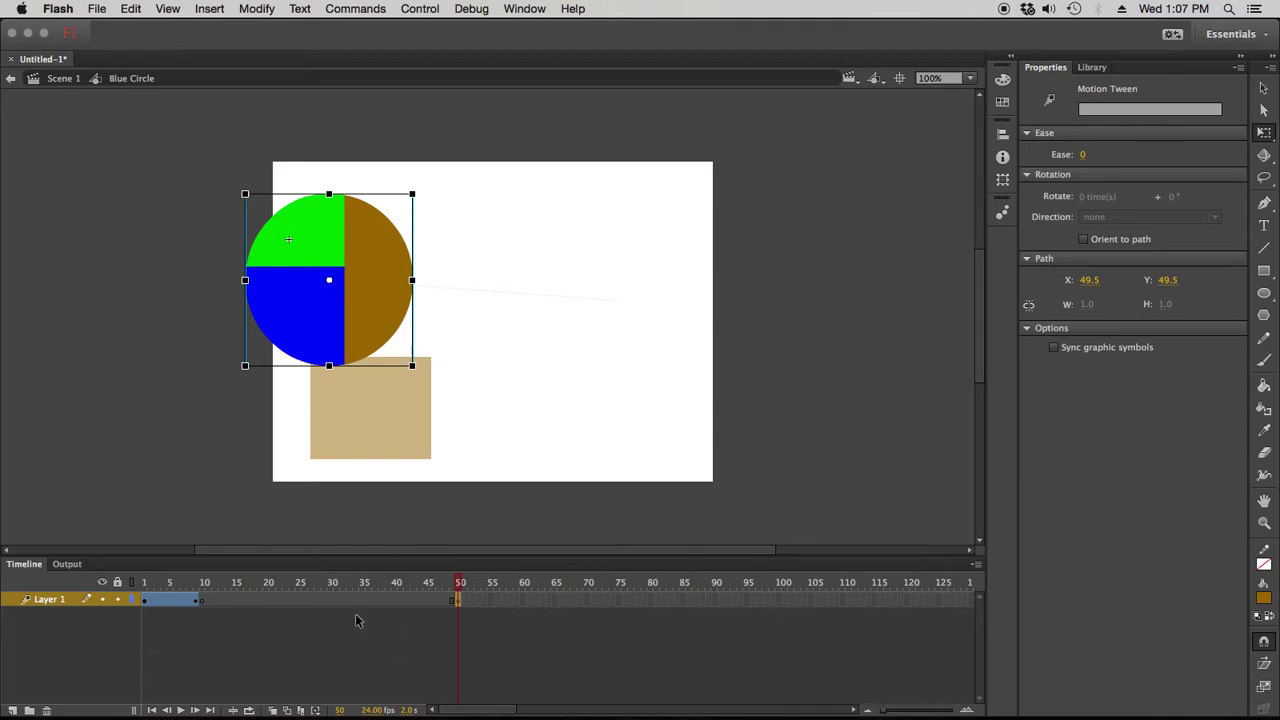
pyautogui.hotkey('ctrl', 'z')
# View frame 5 of Blue Circle's nested tween.
pyautogui.click(212, 640)
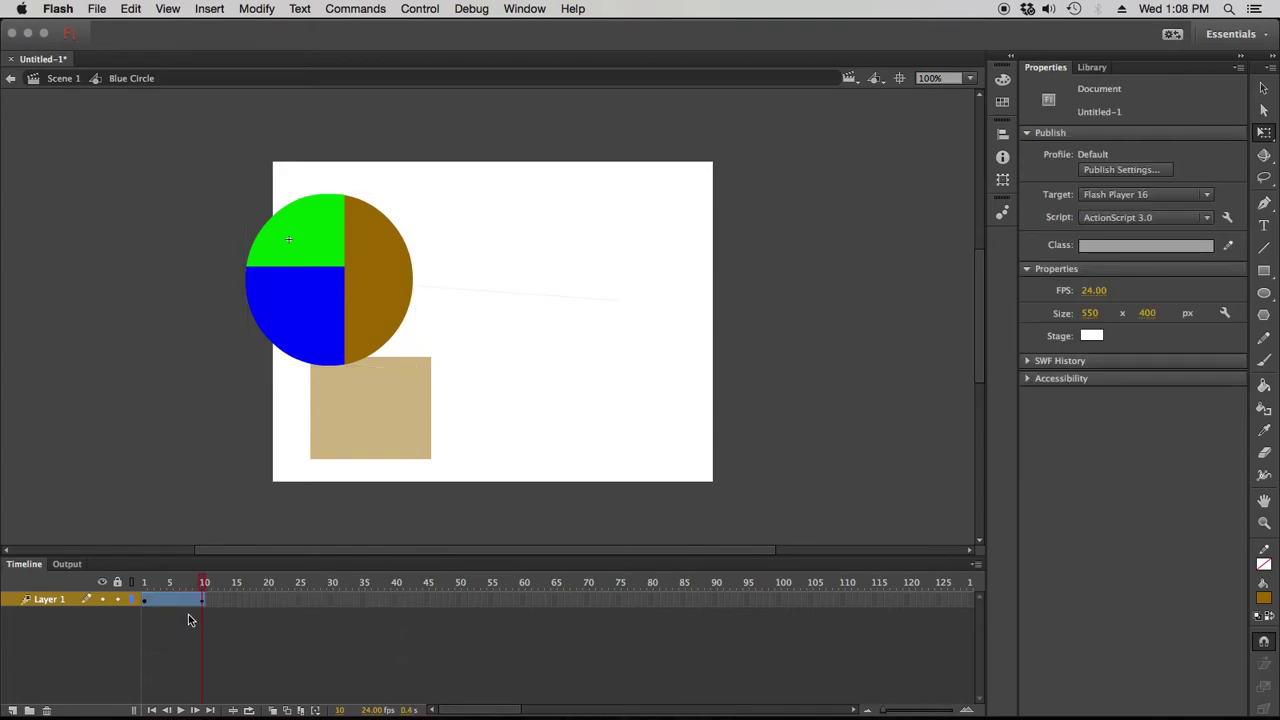
pyautogui.click(173, 599)
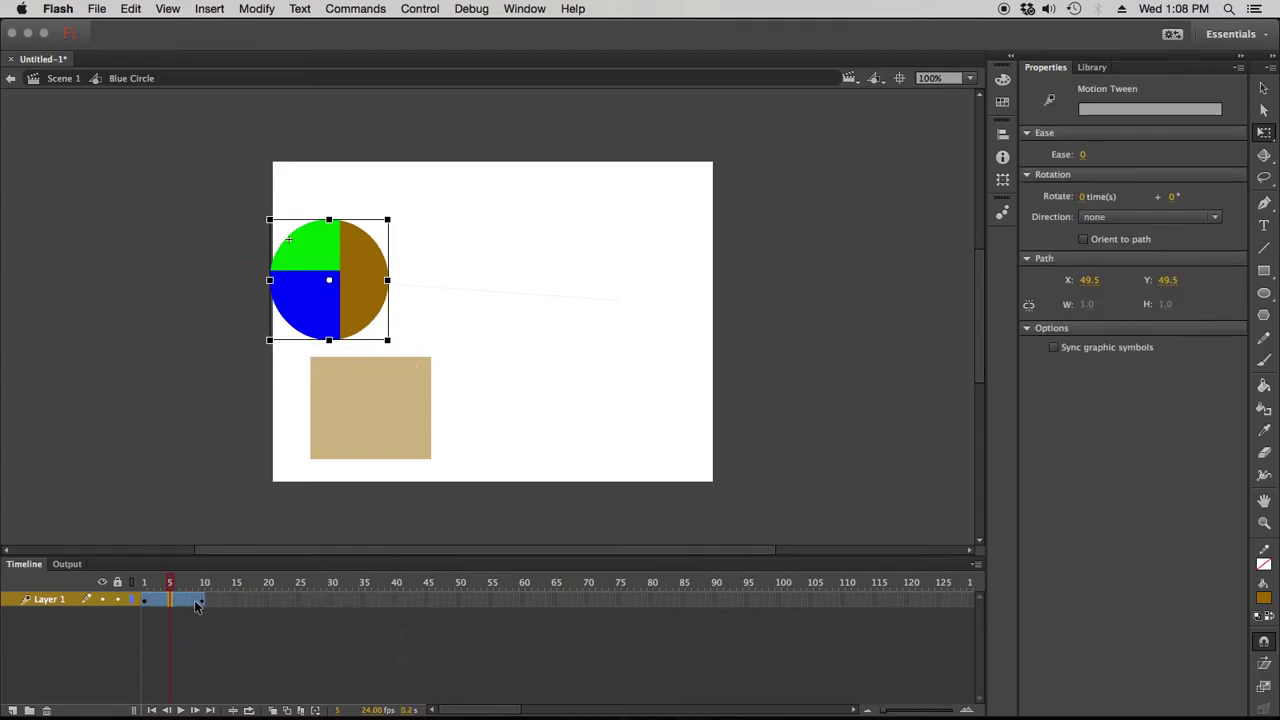
pyautogui.click(192, 622)
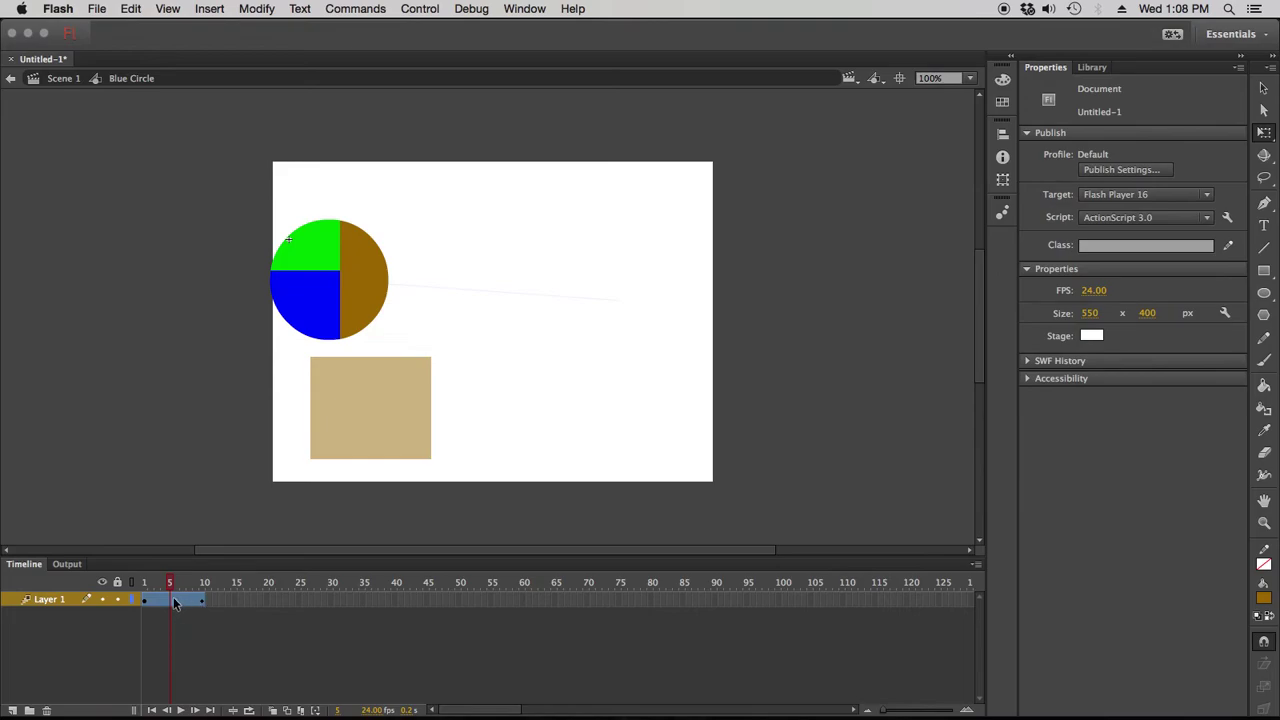
# Insert frames in Blue Circle's nested motion tween to extend its span to frame 22.
pyautogui.rightClick(171, 604)
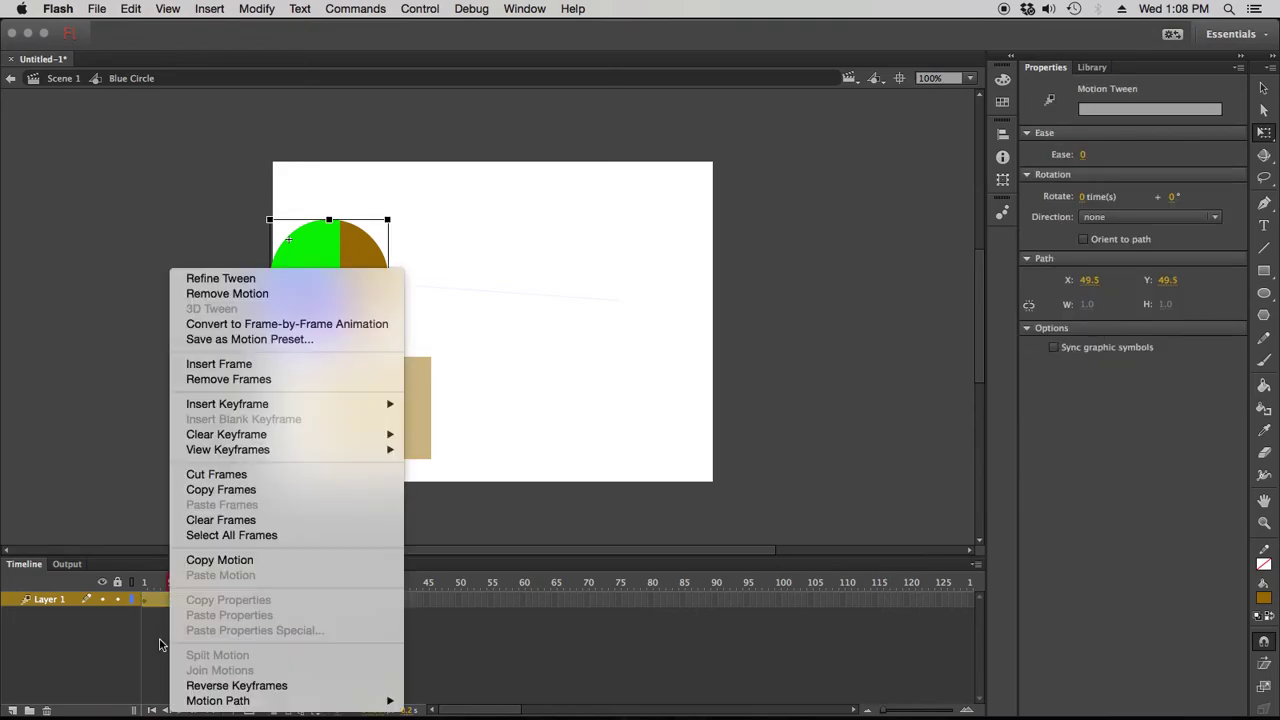
pyautogui.click(160, 644)
pyautogui.click(185, 632)
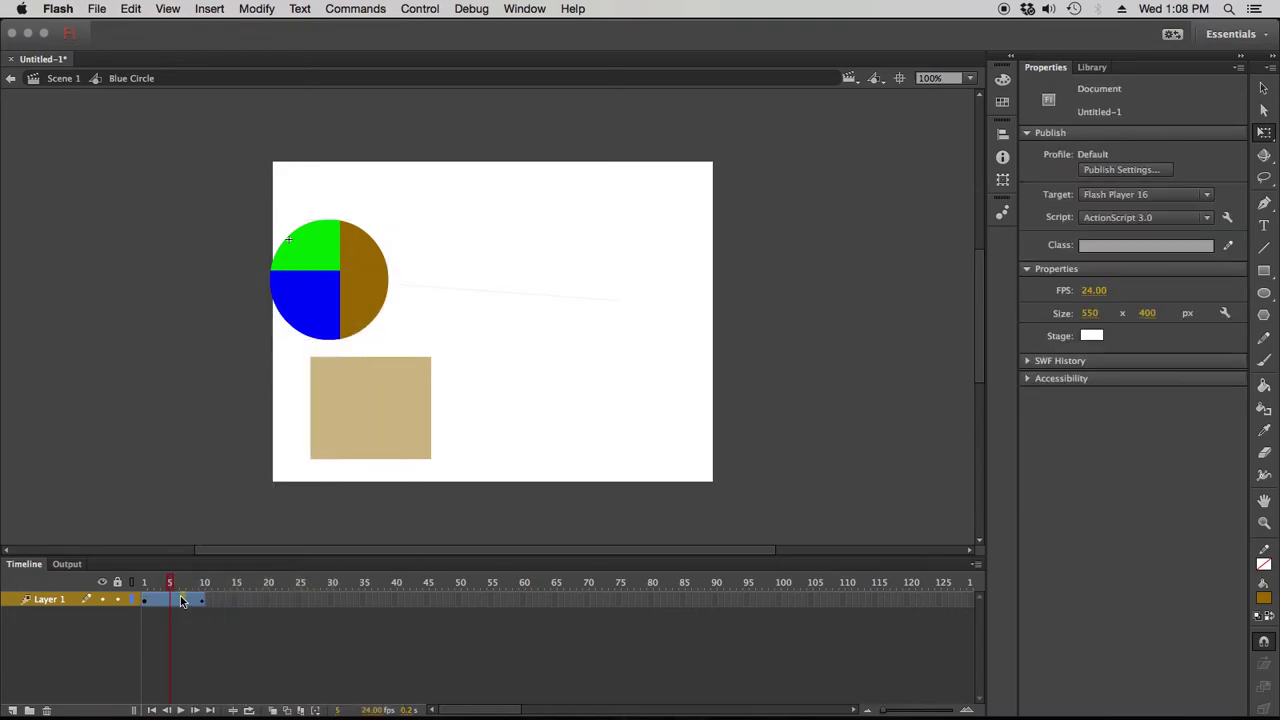
pyautogui.click(183, 601)
pyautogui.rightClick(184, 600)
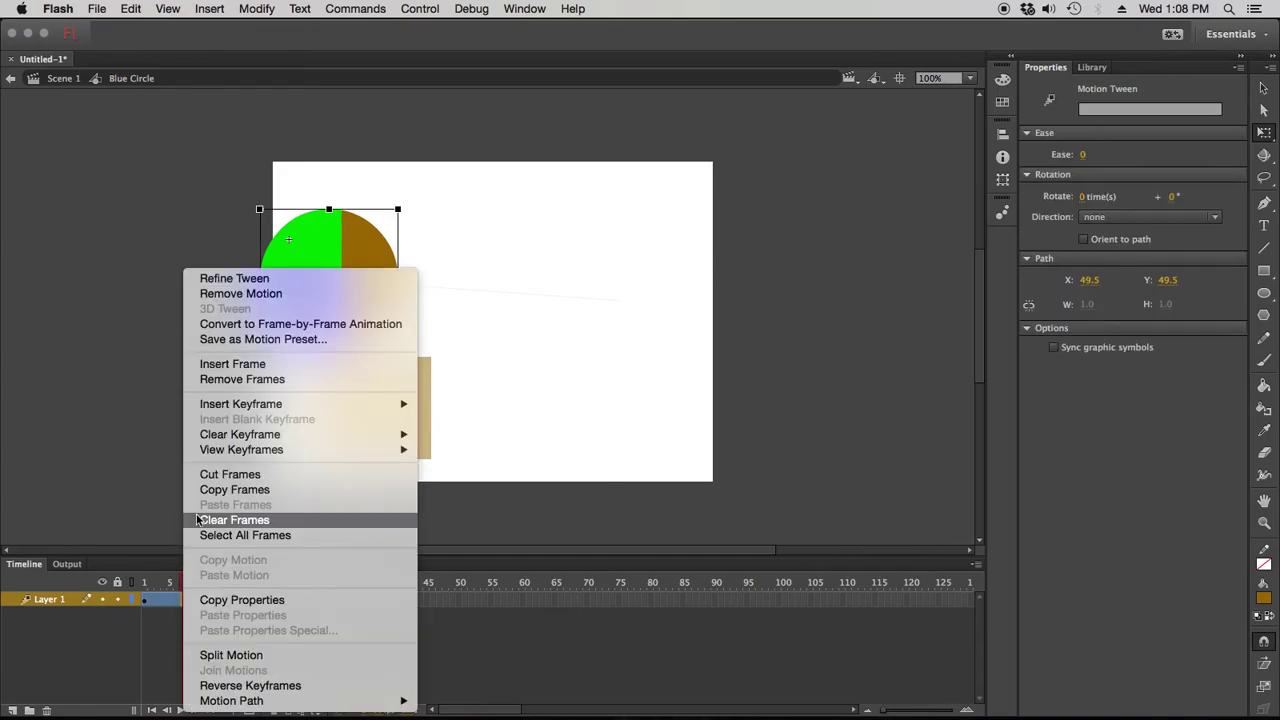
pyautogui.click(245, 369)
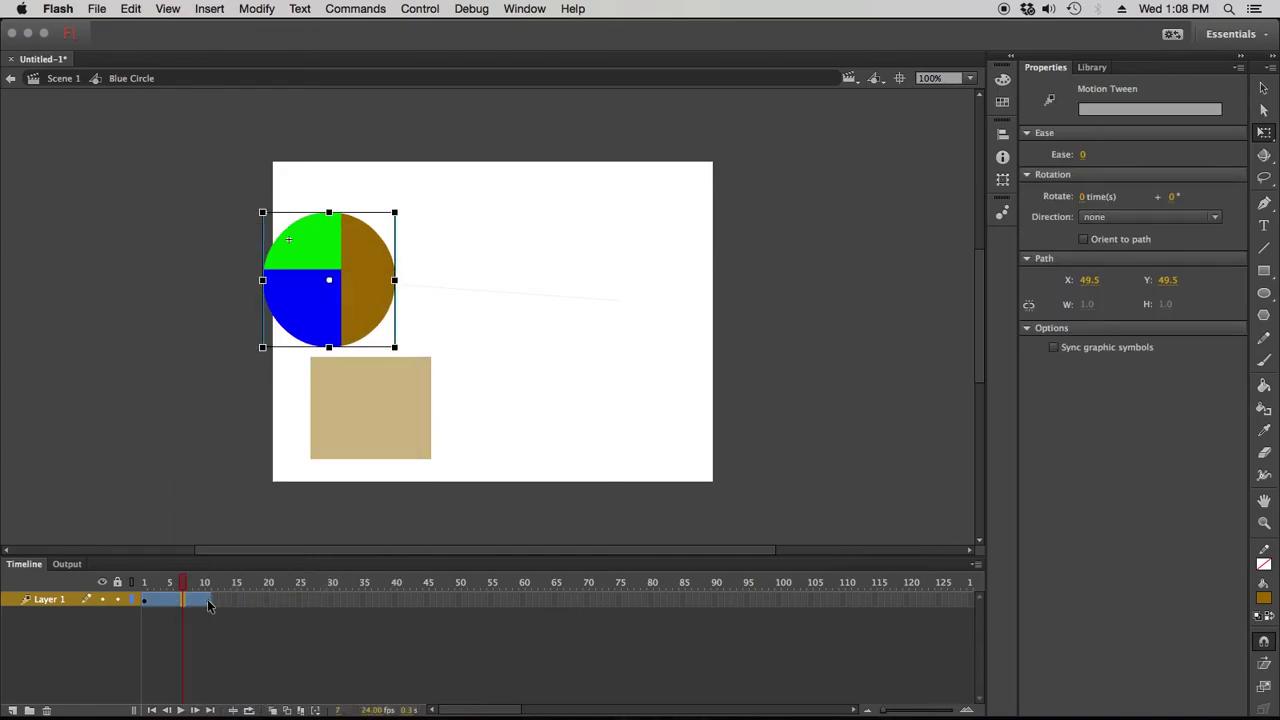
pyautogui.rightClick(186, 606)
pyautogui.moveTo(260, 405)
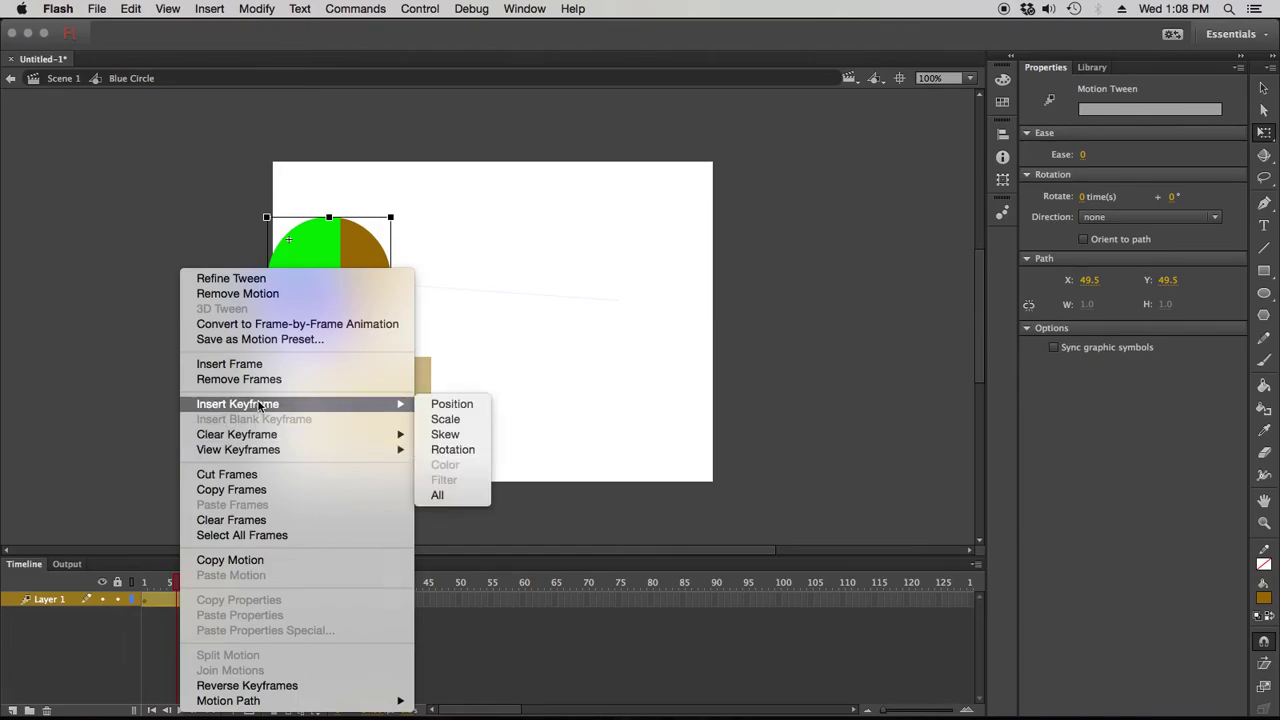
pyautogui.click(240, 364)
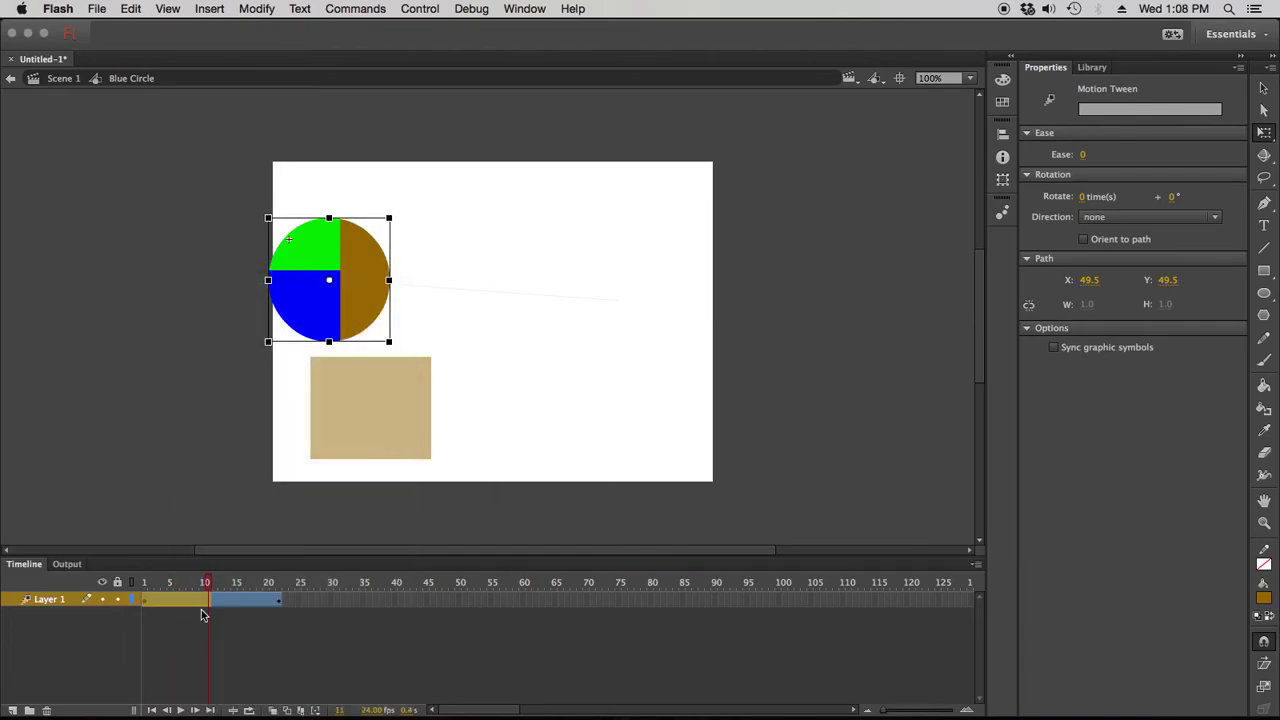
pyautogui.click(237, 629)
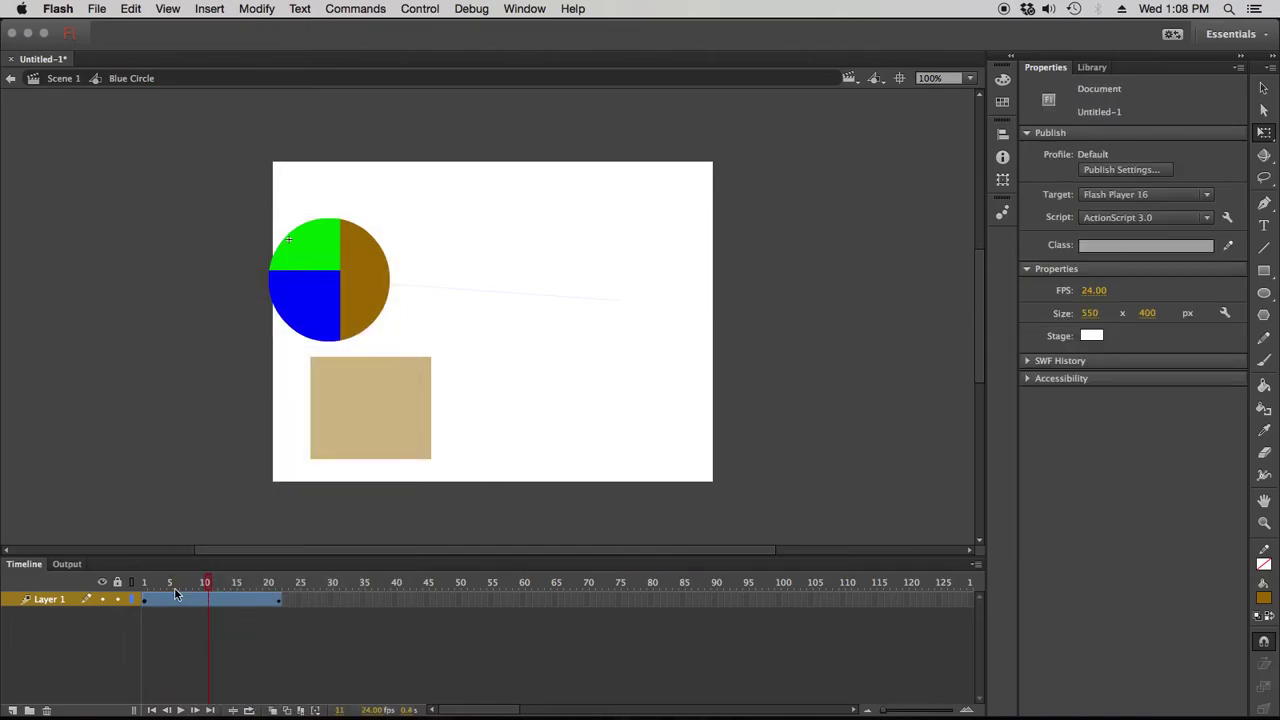
# Select Blue Circle's entire nested tween span and insert frames to extend it to frame 44.
pyautogui.click(257, 603)
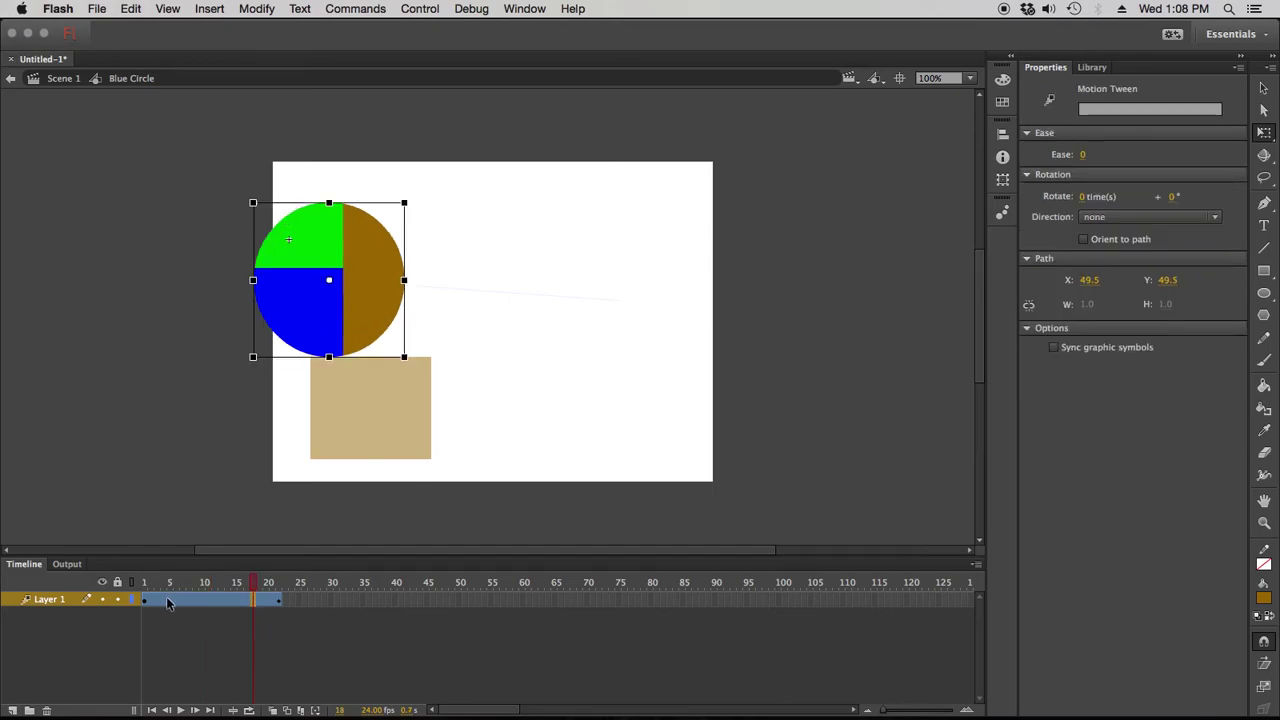
pyautogui.click(272, 617)
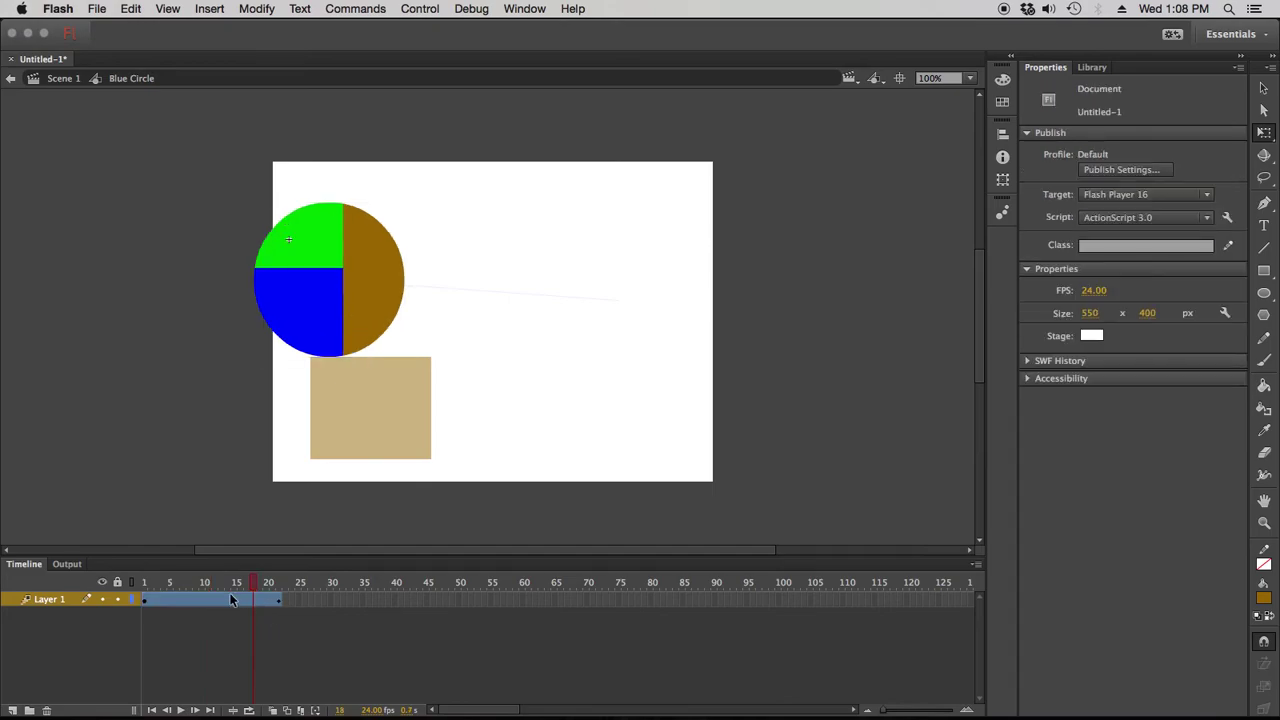
pyautogui.click(272, 600)
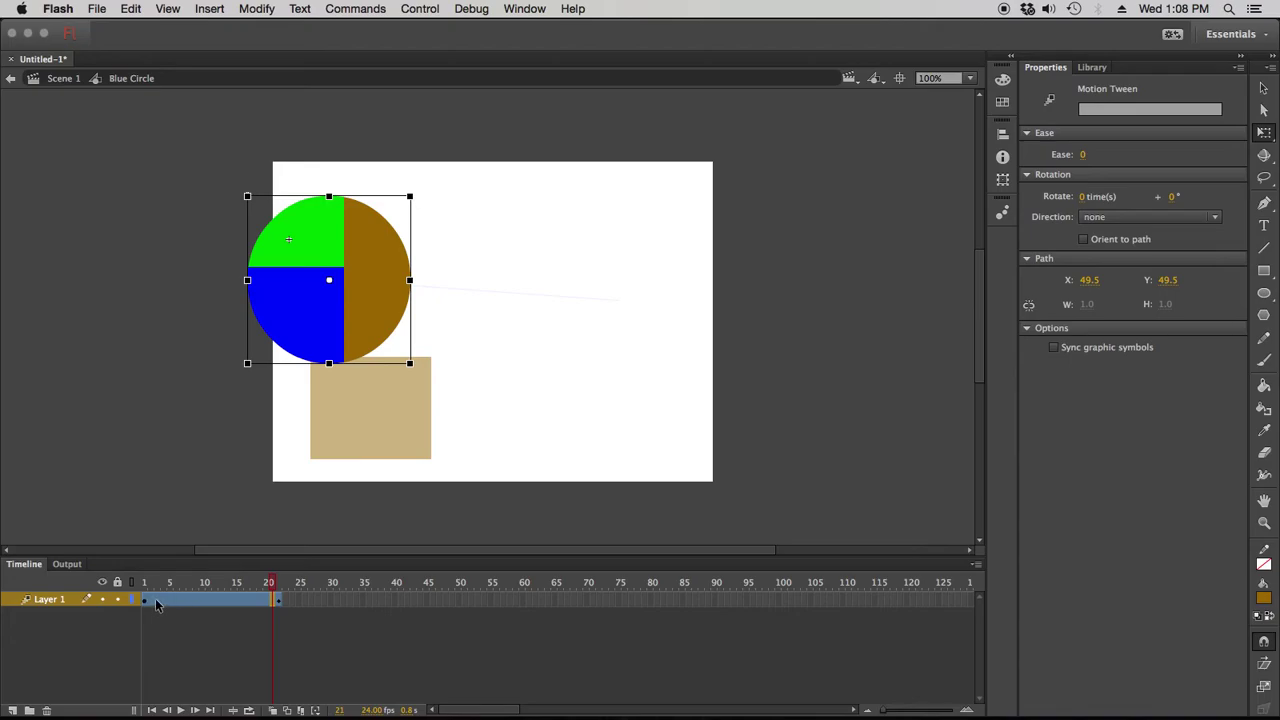
pyautogui.click(166, 602)
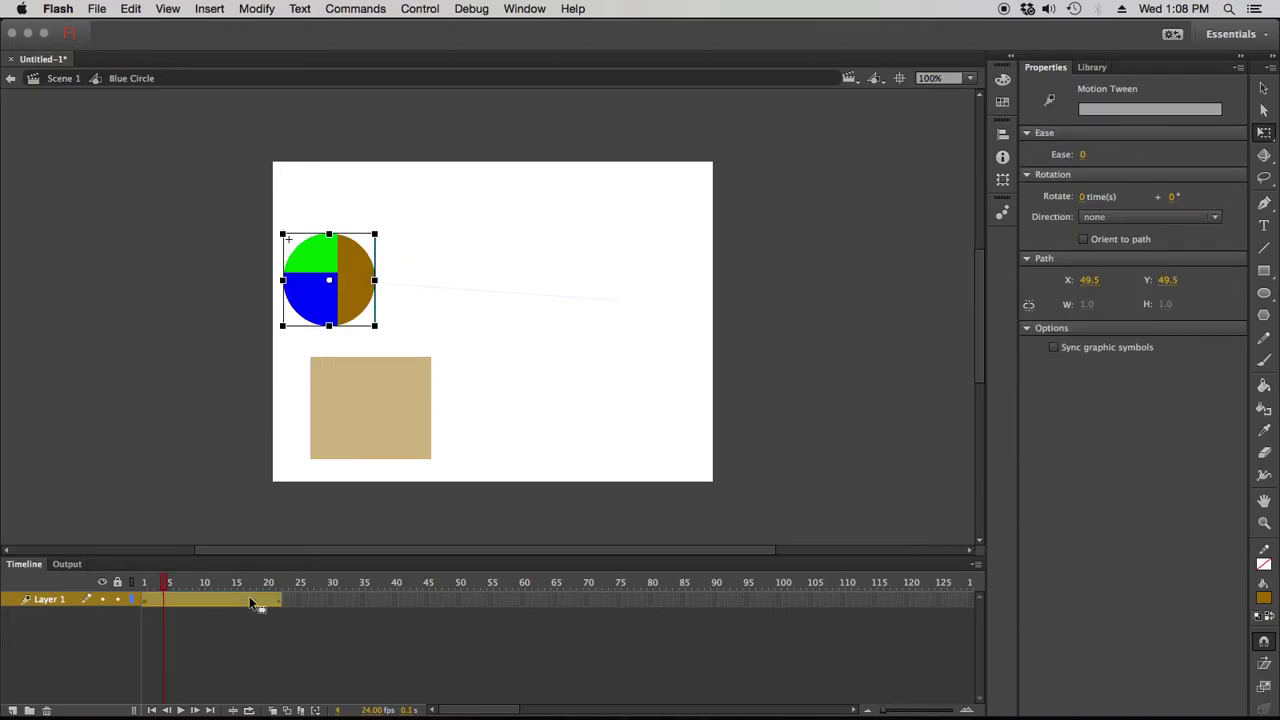
pyautogui.rightClick(250, 601)
pyautogui.click(330, 364)
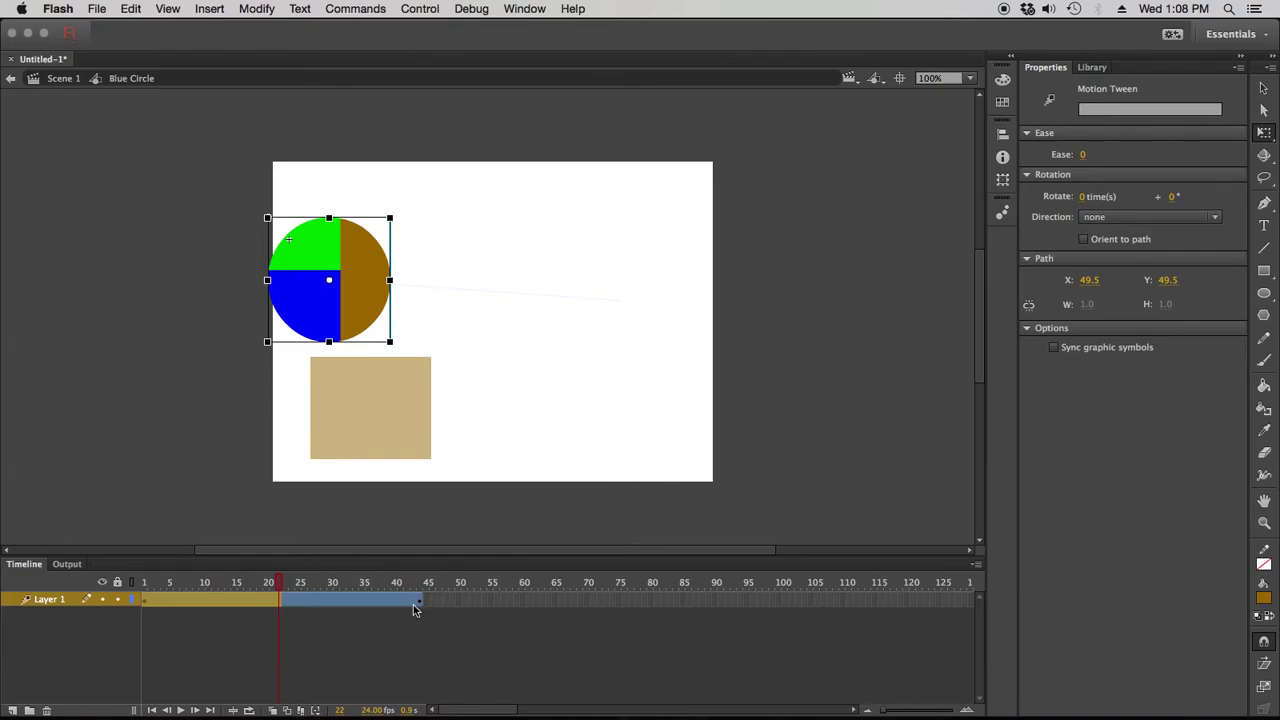
pyautogui.click(365, 689)
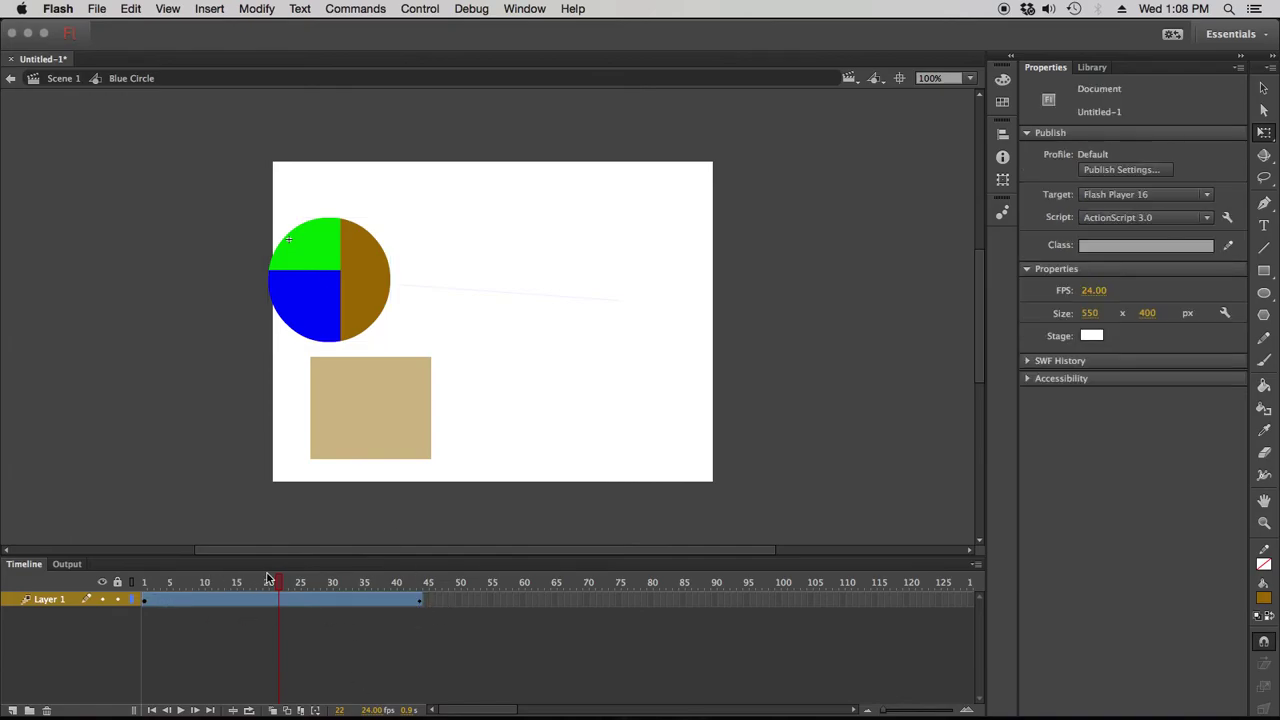
# Move the playhead back to the start of Blue Circle's nested tween and return to Scene 1.
pyautogui.moveTo(128, 588)
pyautogui.mouseDown()
pyautogui.moveTo(420, 585)
pyautogui.moveTo(128, 586)
pyautogui.mouseUp()
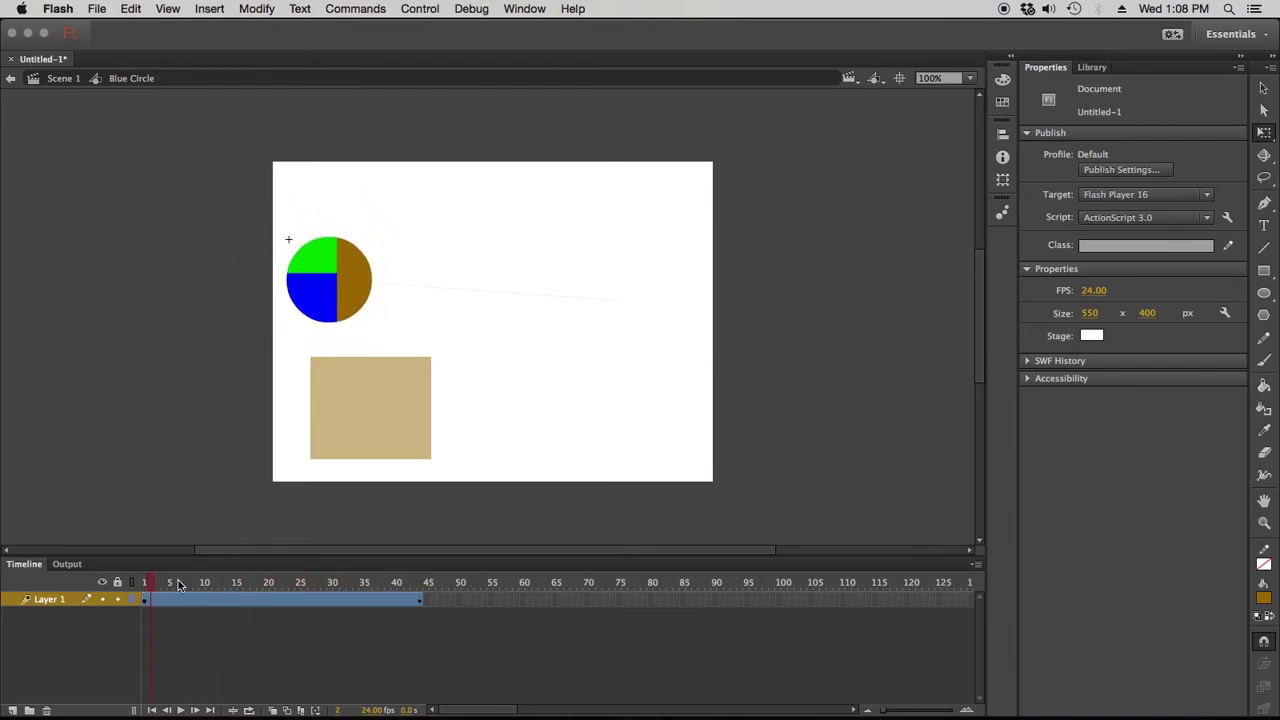
pyautogui.click(145, 587)
pyautogui.click(55, 80)
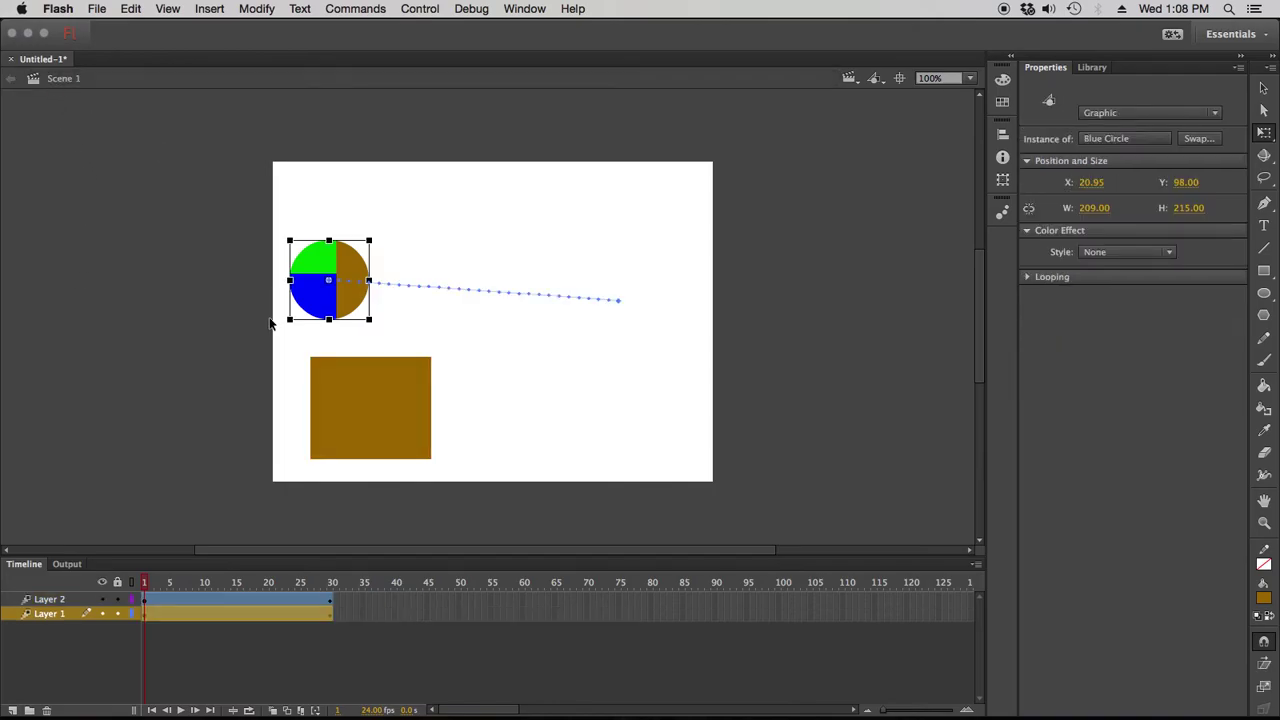
# Open the BrownSquare symbol for editing and insert frames to extend its nested tween to frame 20.
pyautogui.click(368, 411)
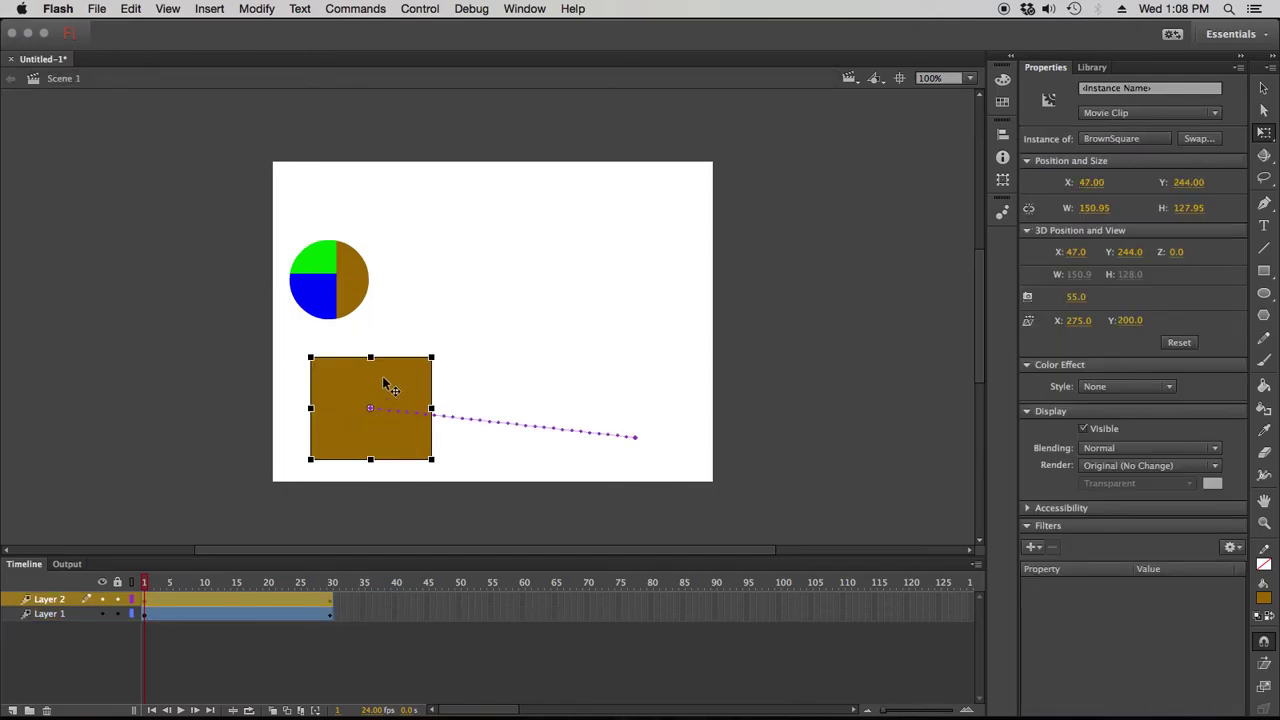
pyautogui.doubleClick(382, 376)
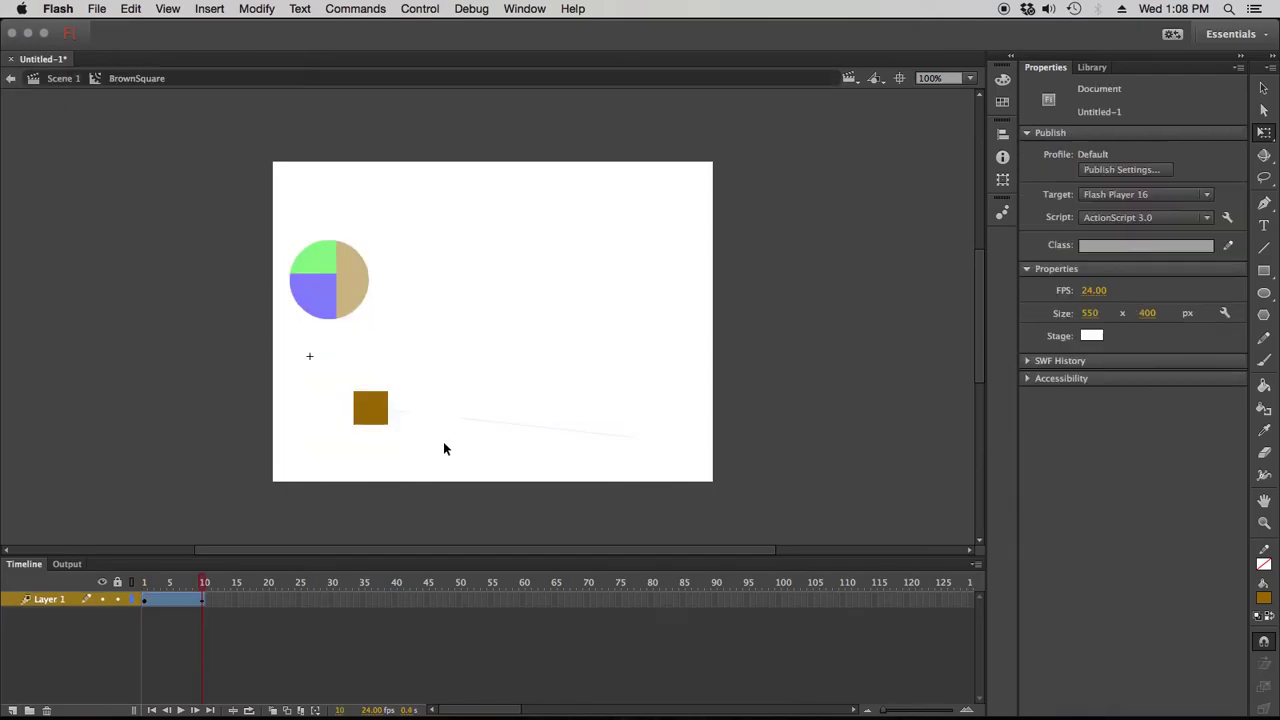
pyautogui.click(186, 601)
pyautogui.click(204, 620)
pyautogui.click(197, 601)
pyautogui.click(382, 406)
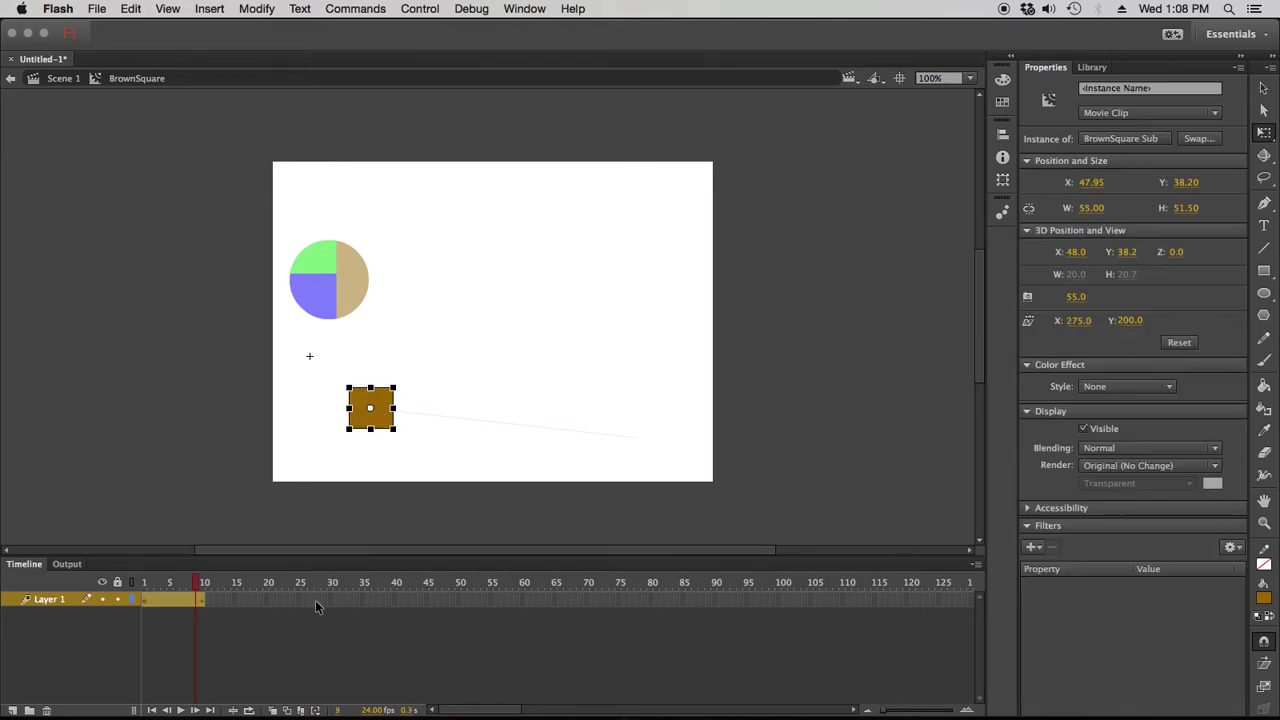
pyautogui.rightClick(175, 596)
pyautogui.click(262, 366)
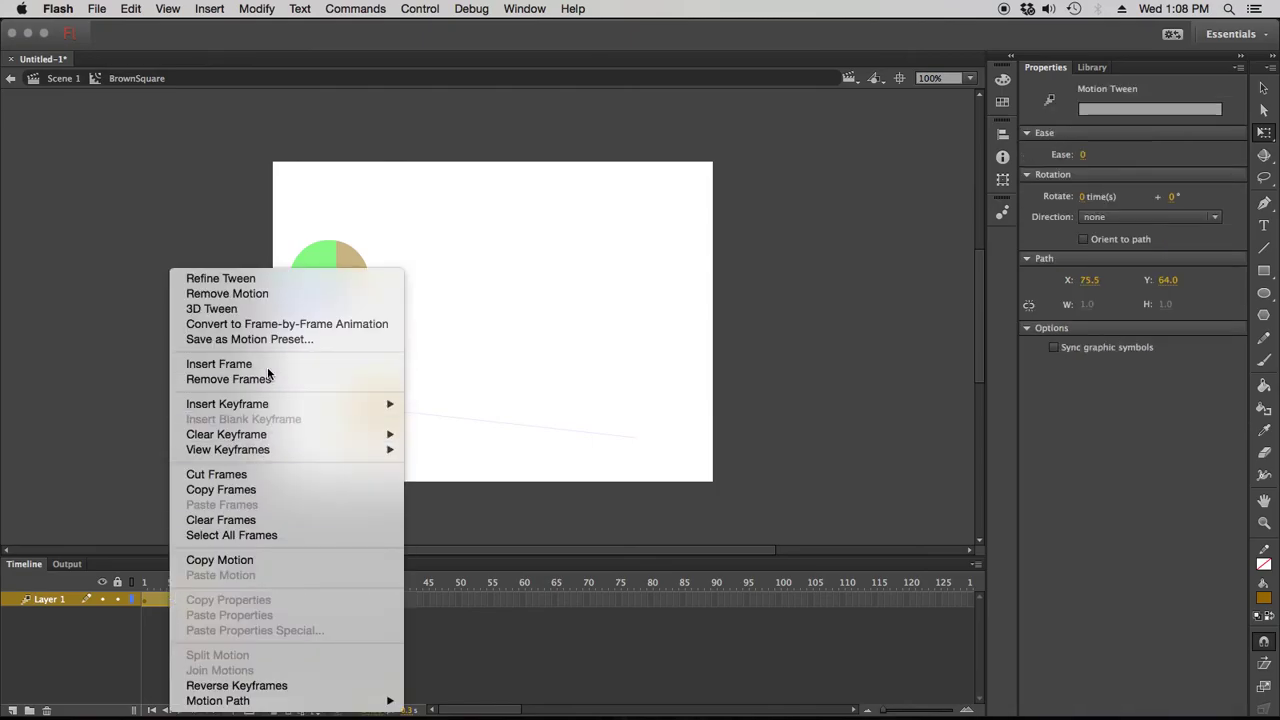
pyautogui.click(226, 622)
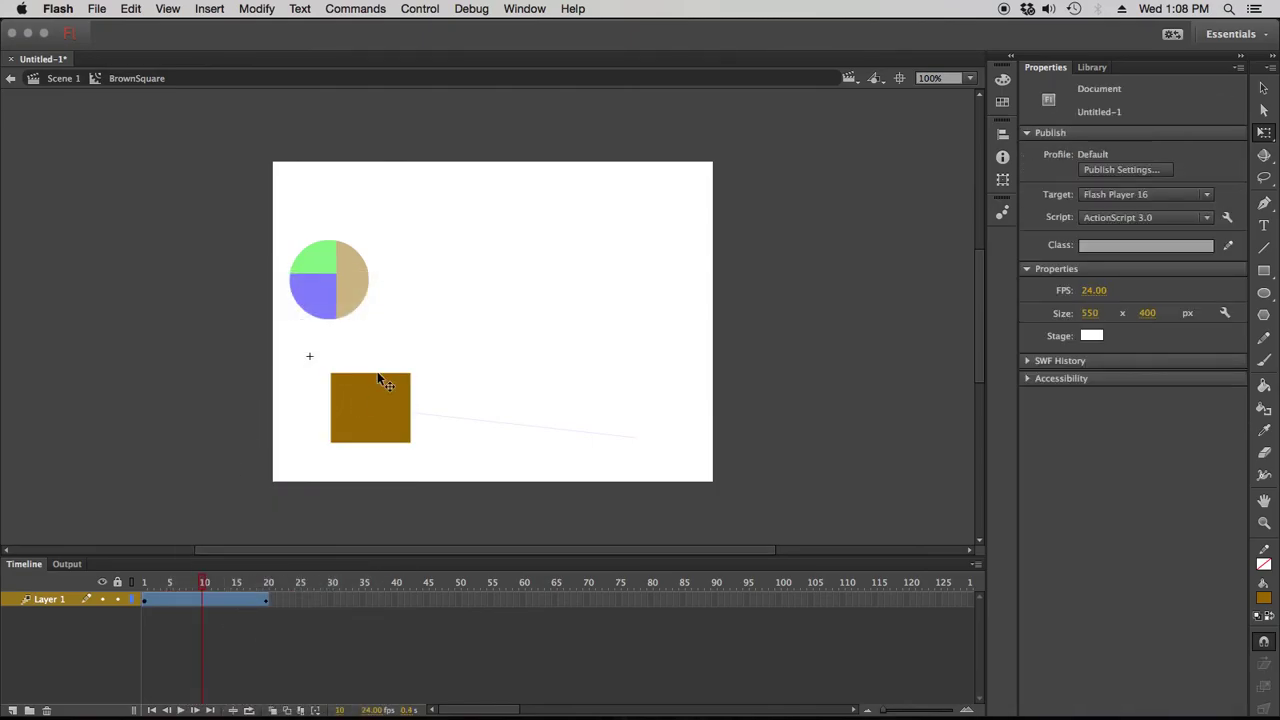
# Insert frames to extend BrownSquare's nested tween to frame 40, and return to Scene 1.
pyautogui.click(375, 410)
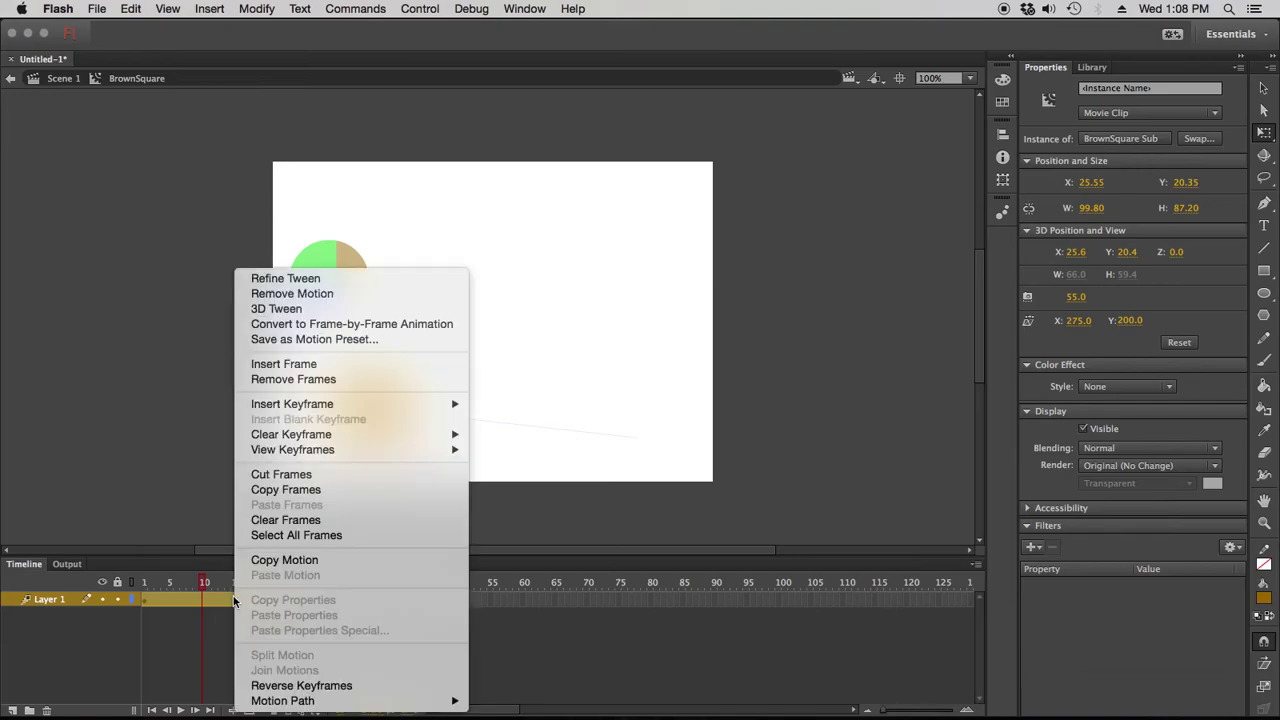
pyautogui.rightClick(242, 600)
pyautogui.click(300, 370)
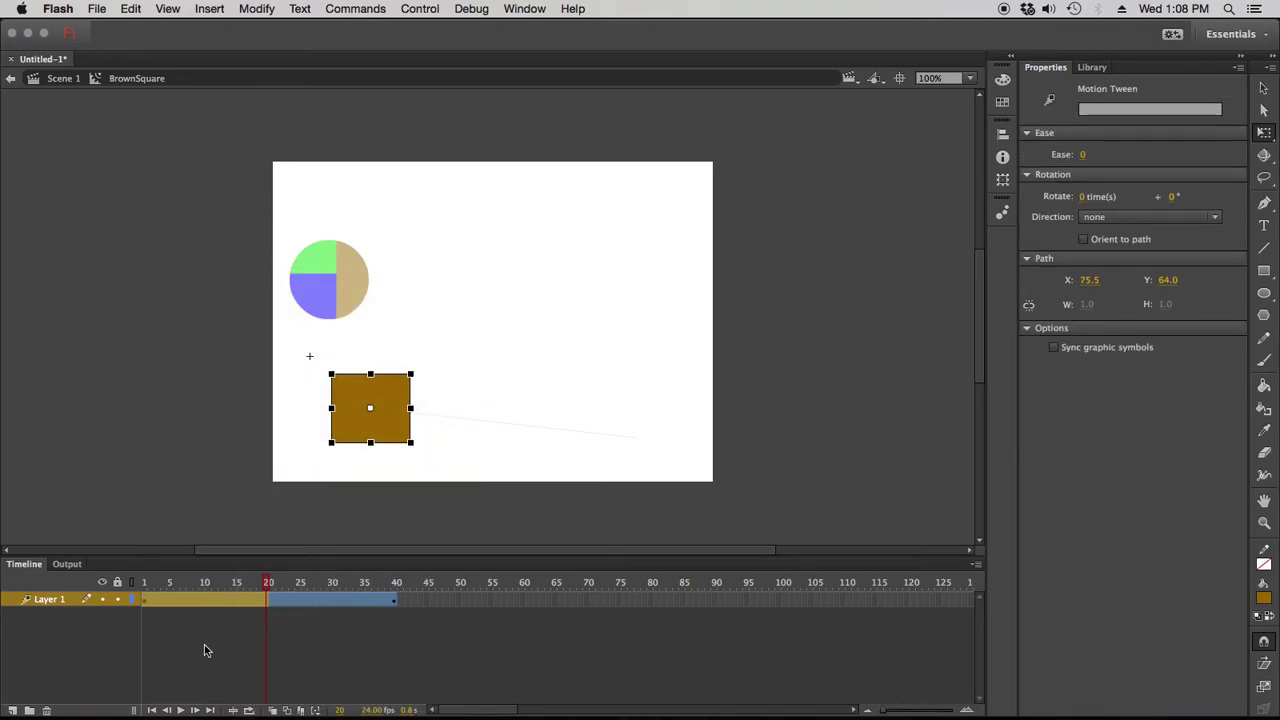
pyautogui.moveTo(268, 585); pyautogui.dragTo(169, 574)
pyautogui.doubleClick(344, 320)
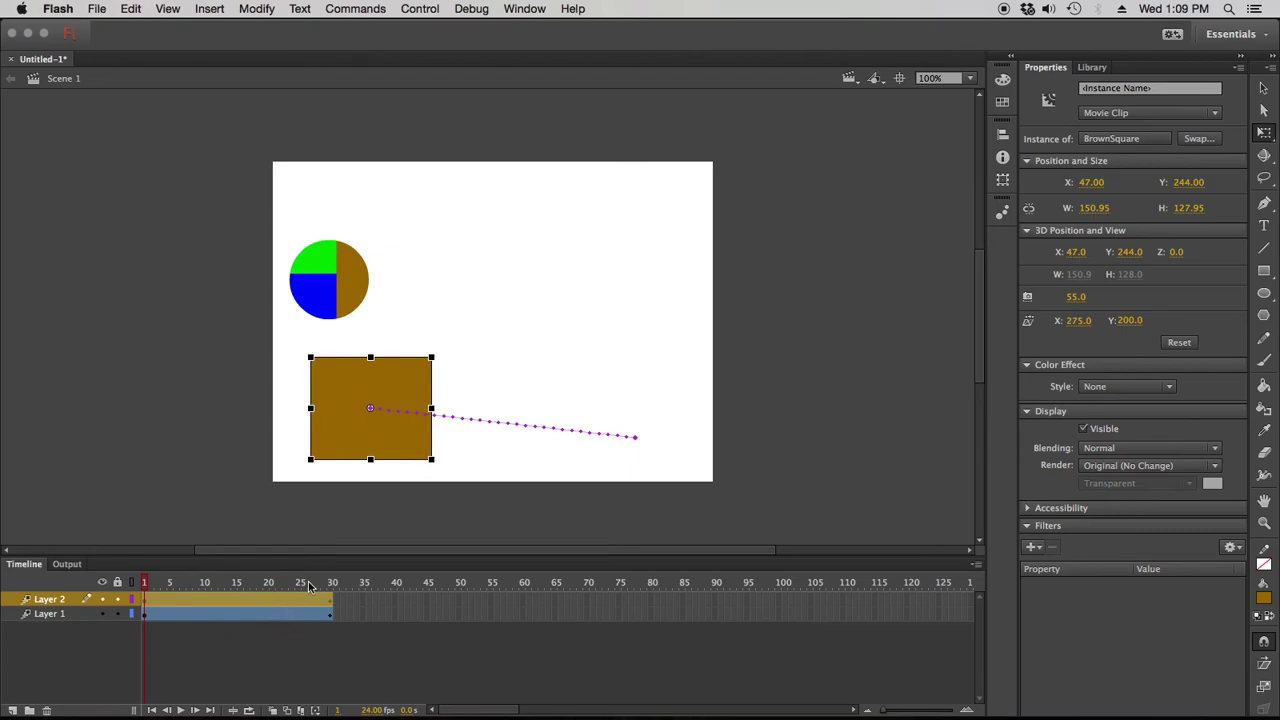
# Test the movie to compare how both extended nested tweens play, and close the preview.
pyautogui.press('super+Return')
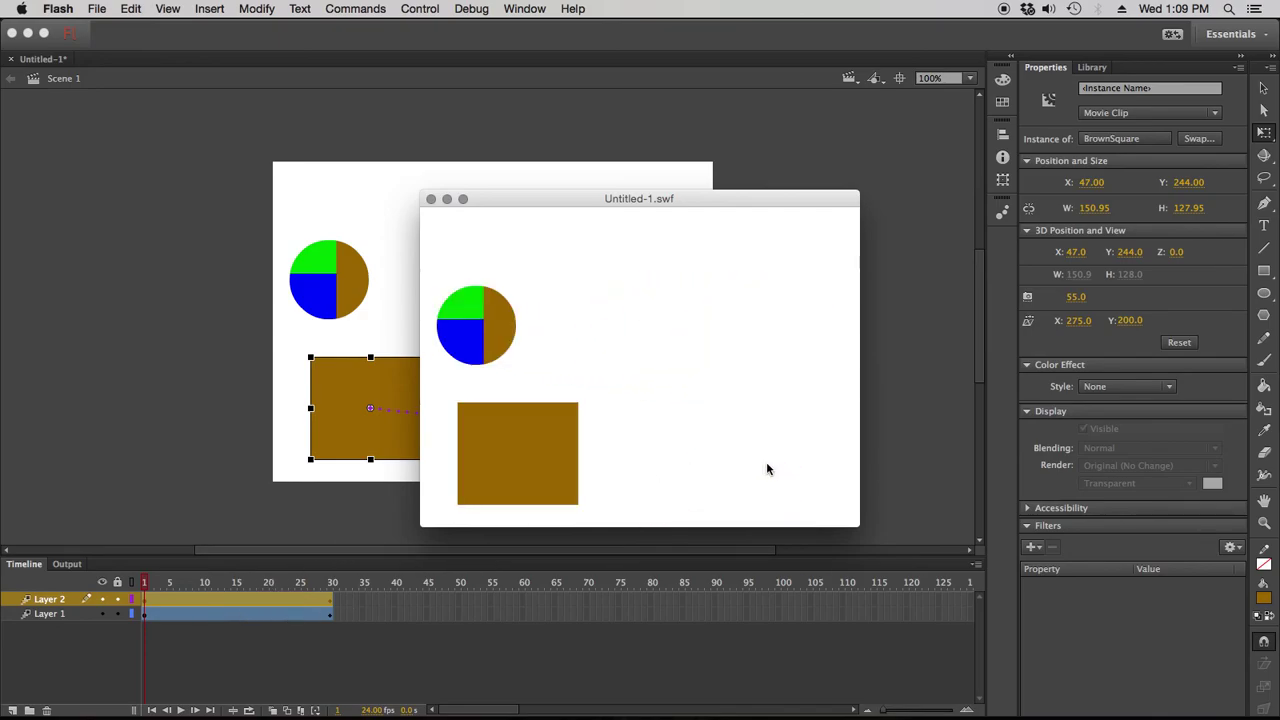
pyautogui.click(431, 200)
# Remove all frames after frame 1 from Layer 1 and Layer 2 of the main timeline.
pyautogui.click(340, 645)
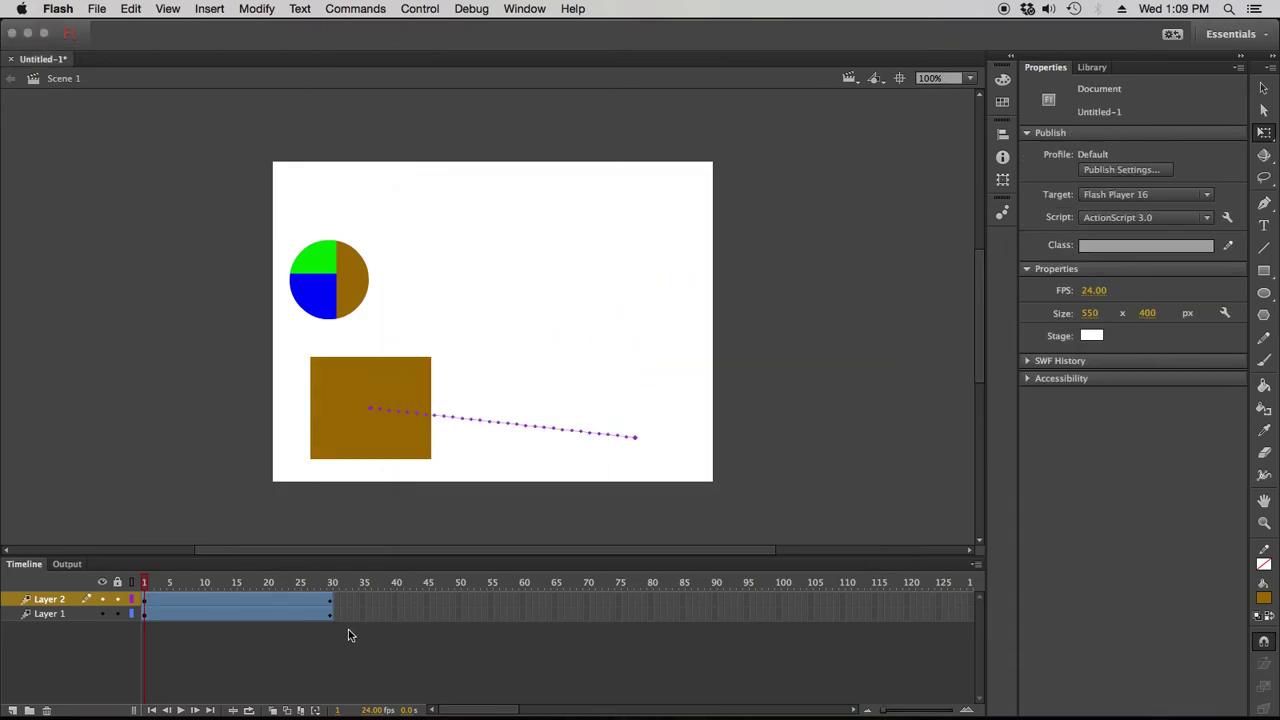
pyautogui.moveTo(363, 598); pyautogui.dragTo(152, 622)
pyautogui.click(174, 611)
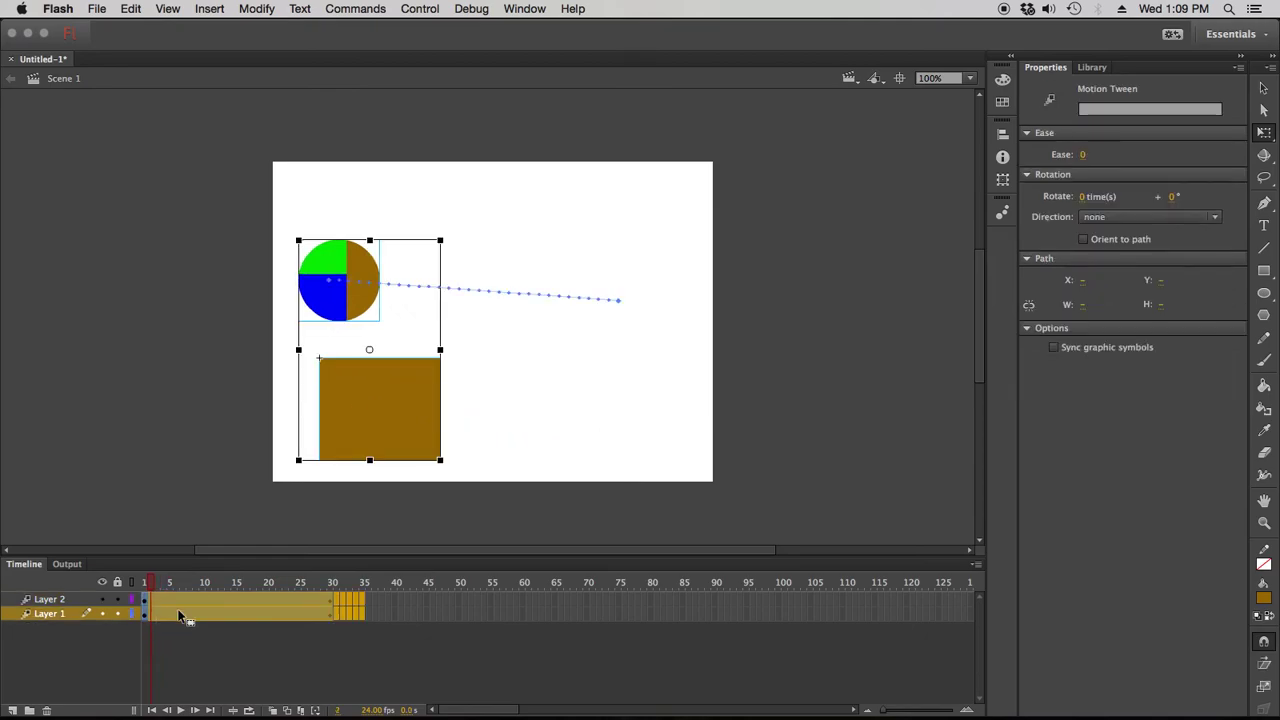
pyautogui.rightClick(188, 606)
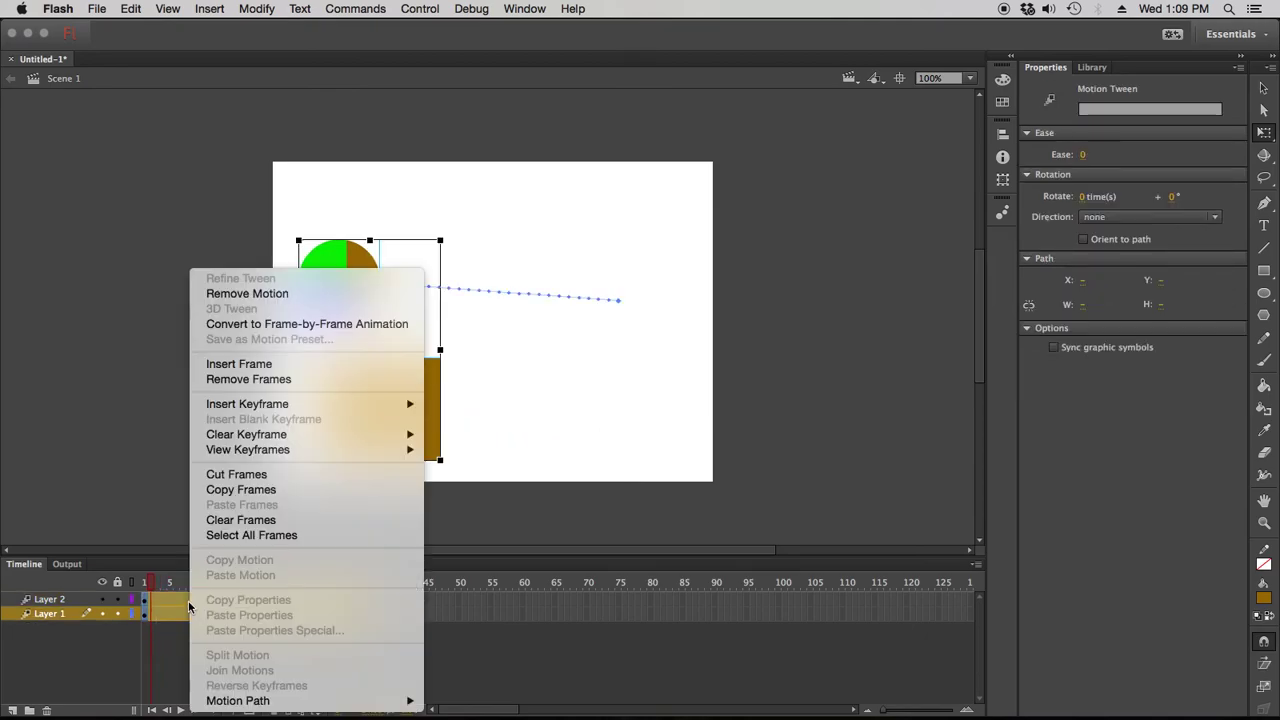
pyautogui.click(302, 379)
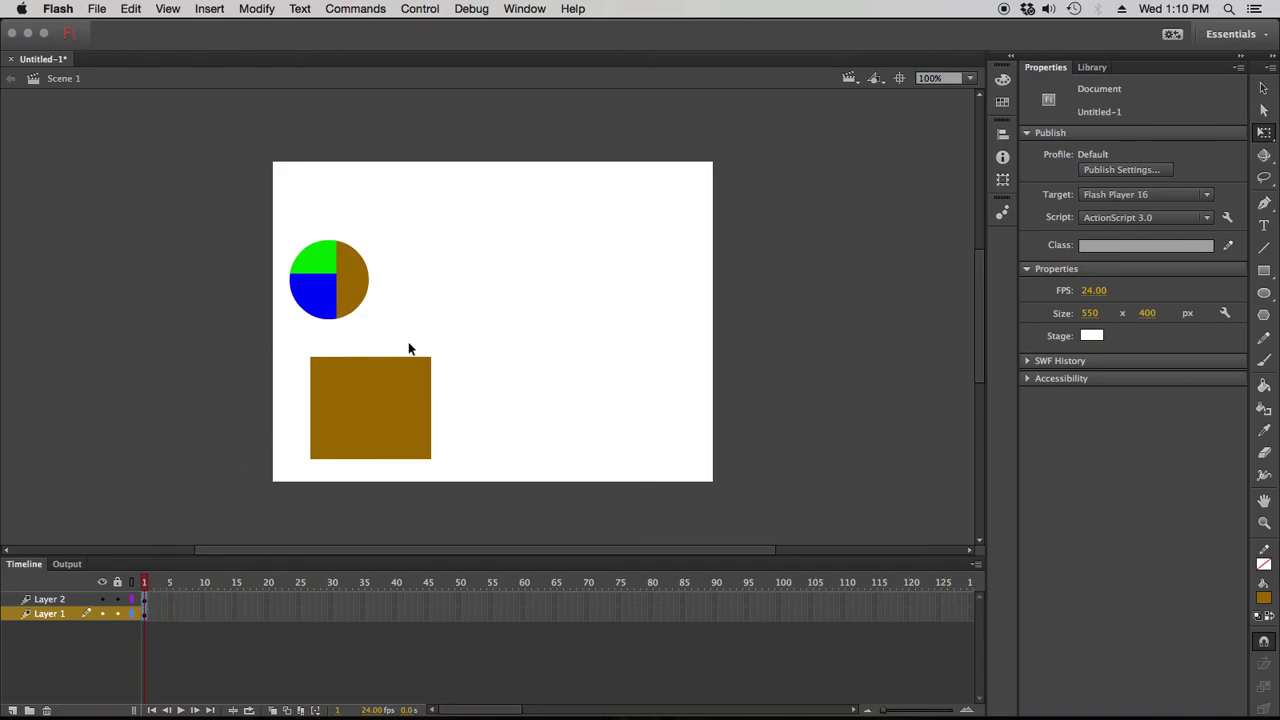
# Test the movie with the single-frame main timeline to compare both symbols, and close the preview.
pyautogui.press('super+Return')
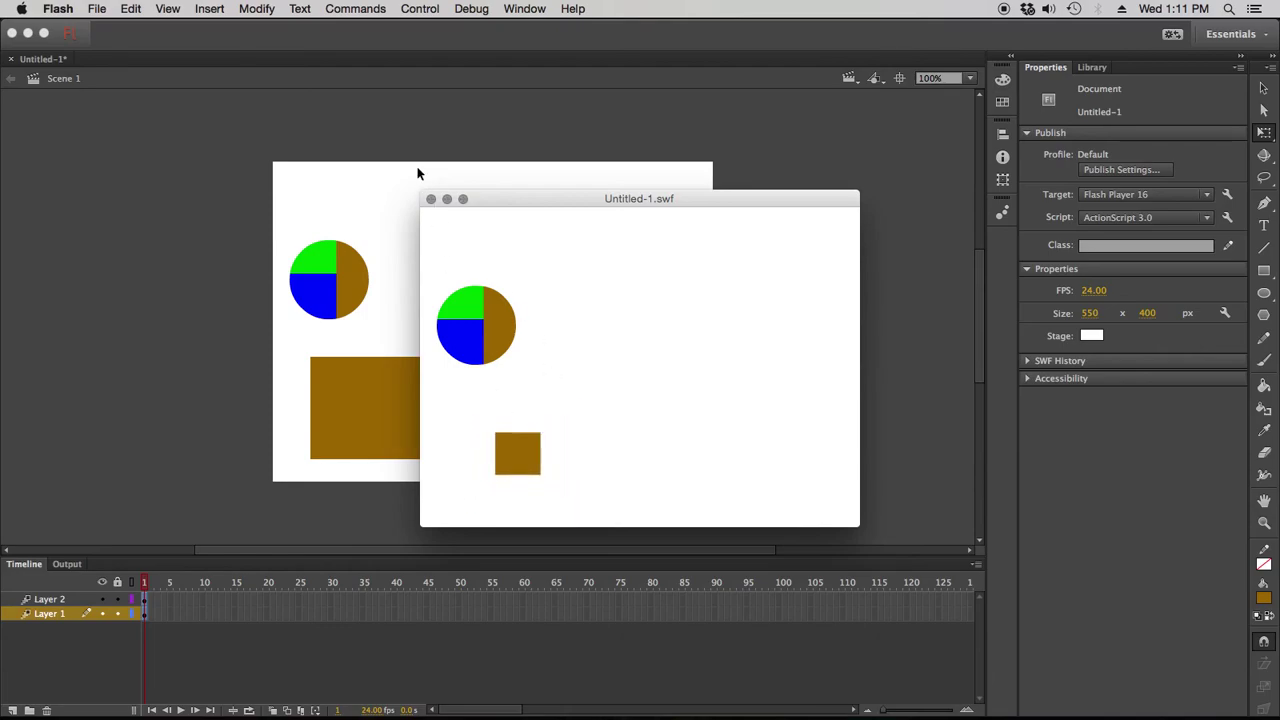
pyautogui.click(430, 198)
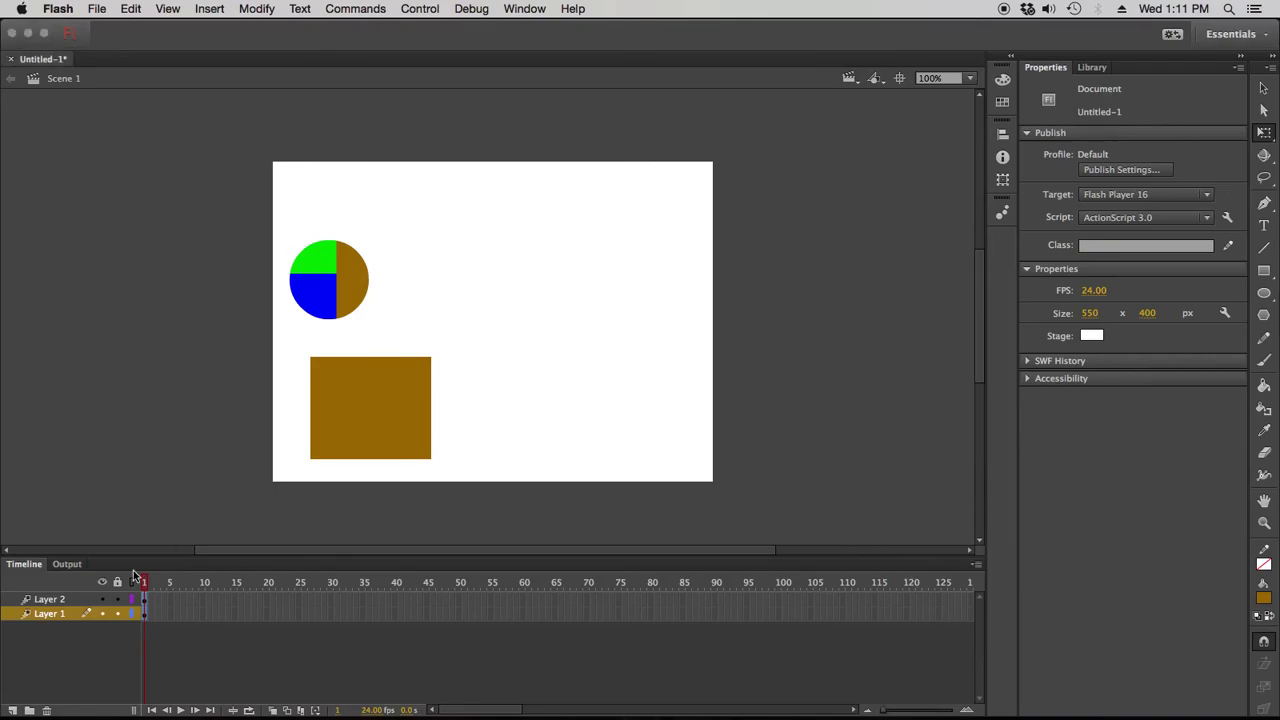
# Try adding a layer folder above Layer 1, and undo the addition.
pyautogui.click(65, 599)
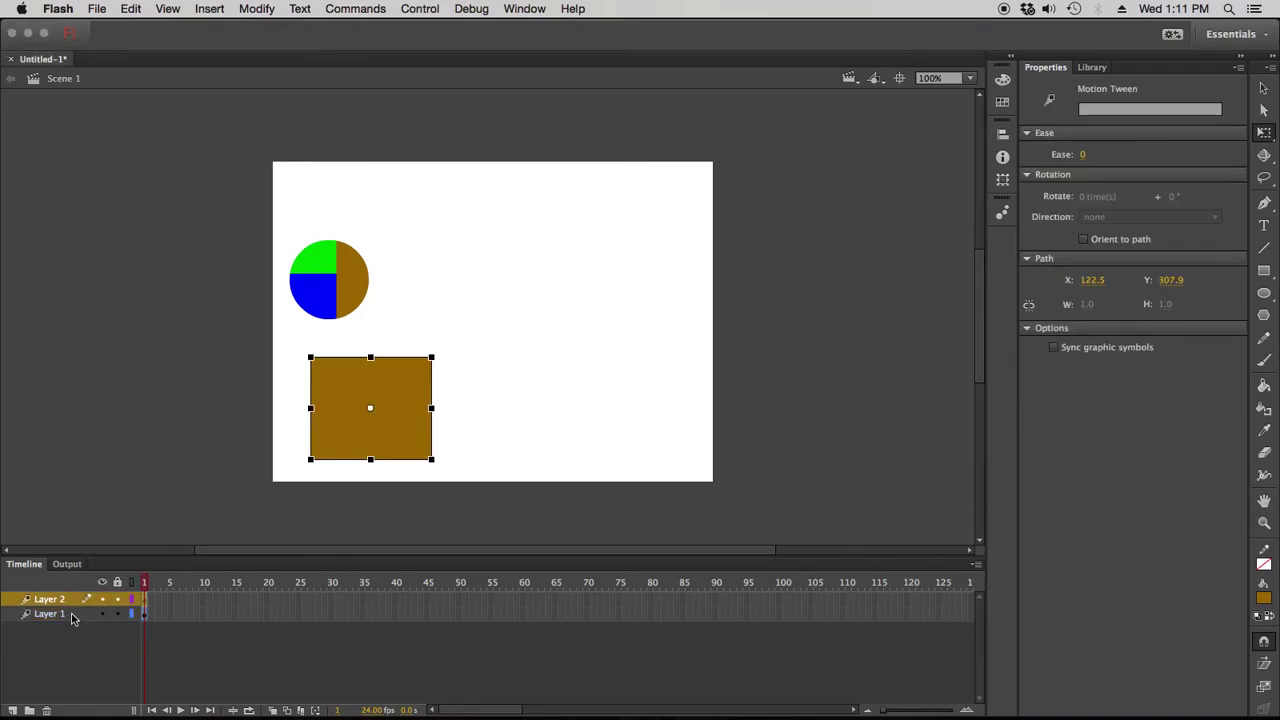
pyautogui.click(71, 614)
pyautogui.click(30, 710)
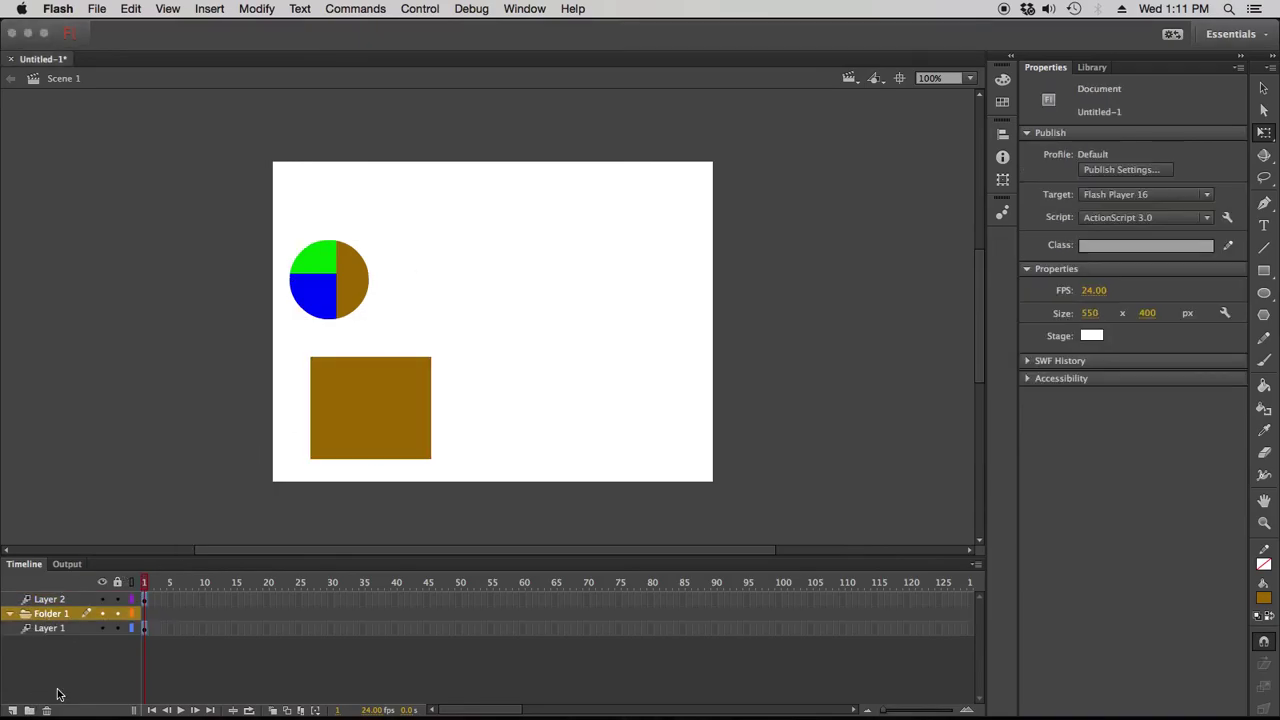
pyautogui.click(96, 8)
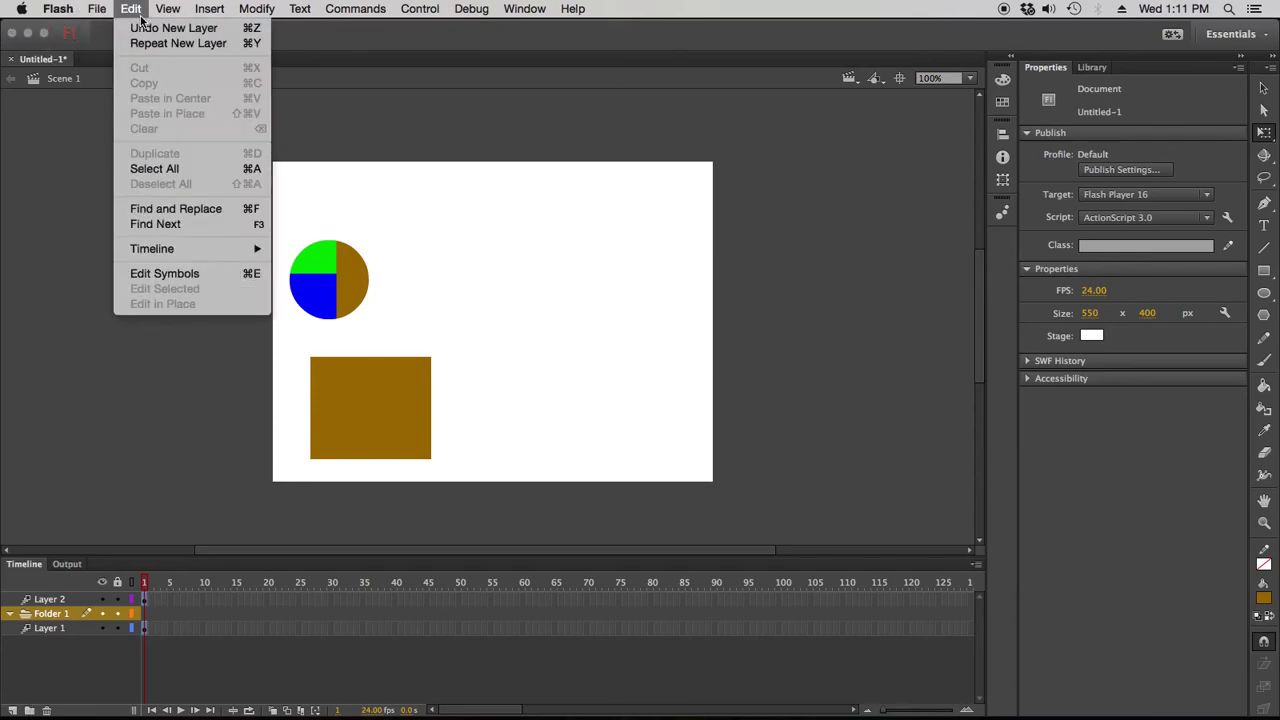
pyautogui.click(145, 40)
pyautogui.press('super+z')
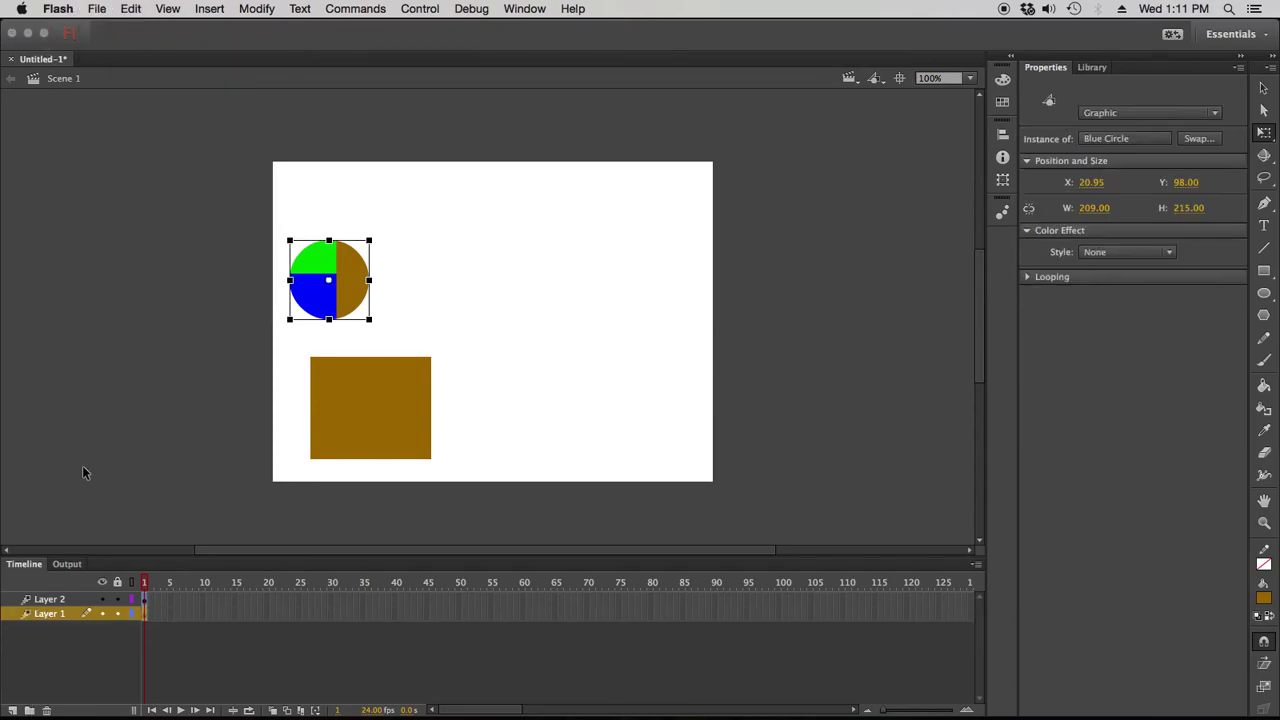
# Add a new layer directly above Layer 1.
pyautogui.click(12, 710)
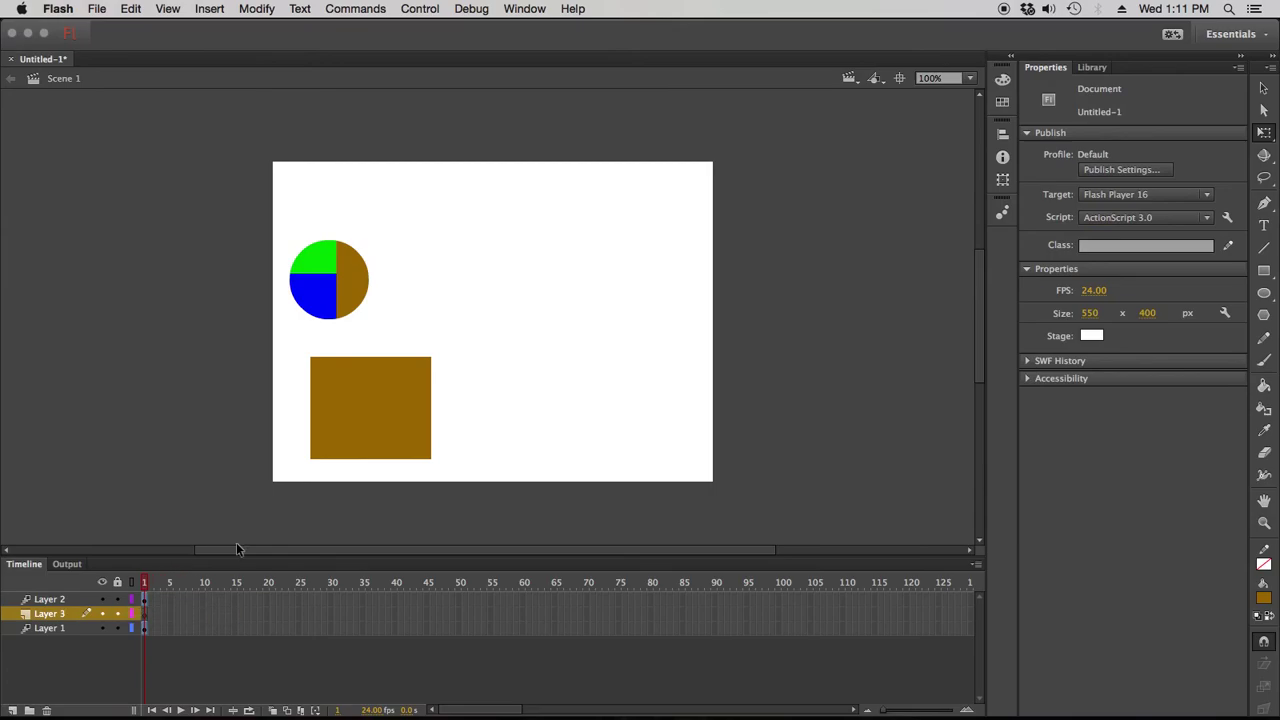
# Examine the Blue Circle sub, BrownSquare Sub and BrownSquare symbols in the library, playing the BrownSquare animation in the preview.
pyautogui.click(1093, 67)
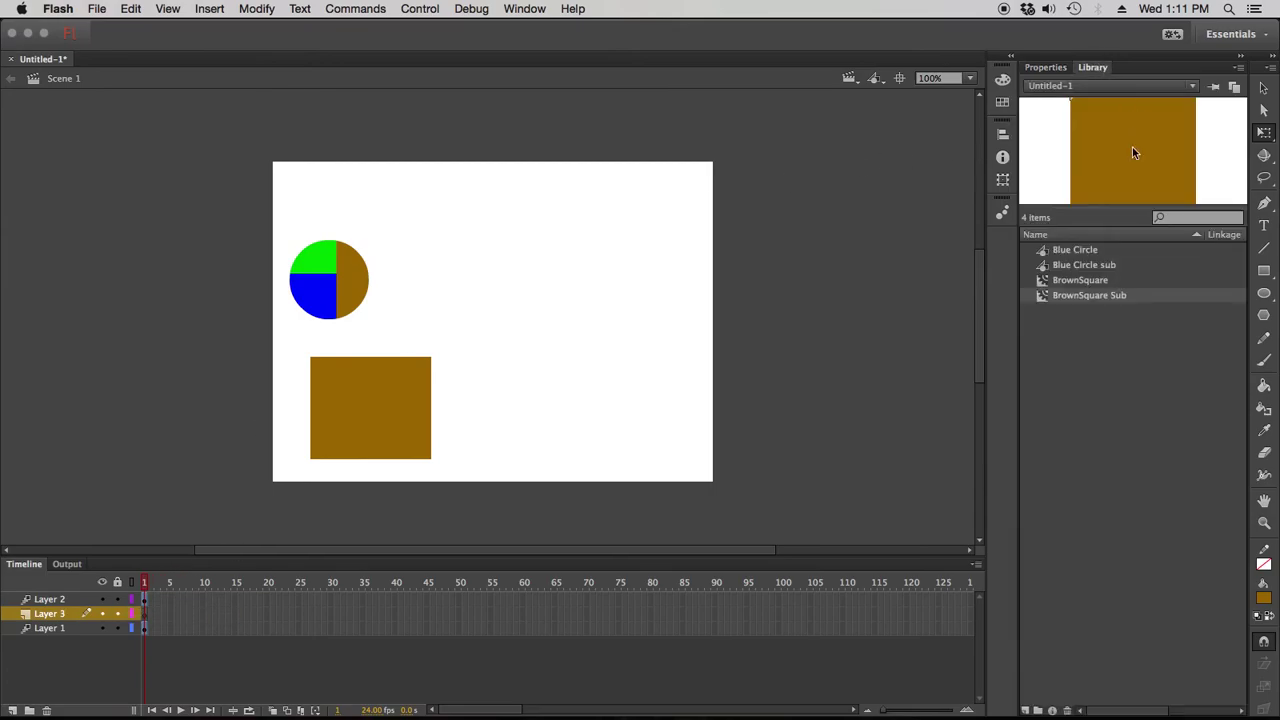
pyautogui.click(1098, 325)
pyautogui.click(1092, 257)
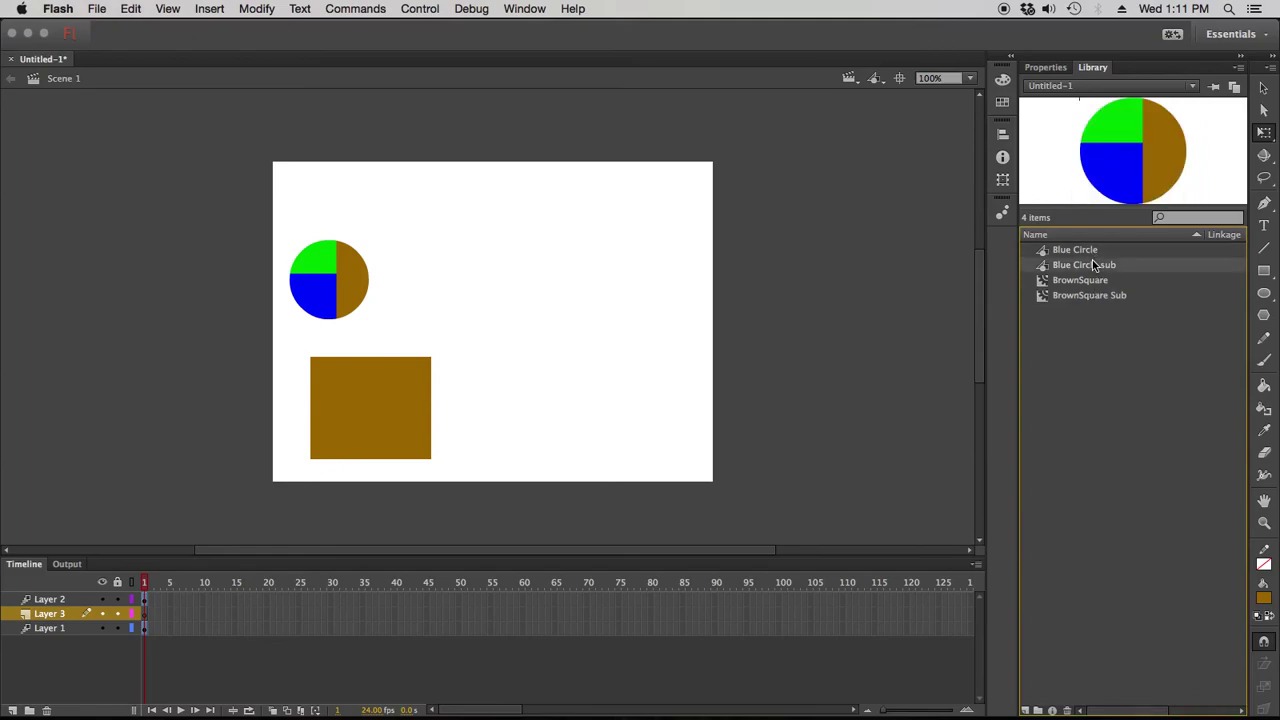
pyautogui.click(1087, 287)
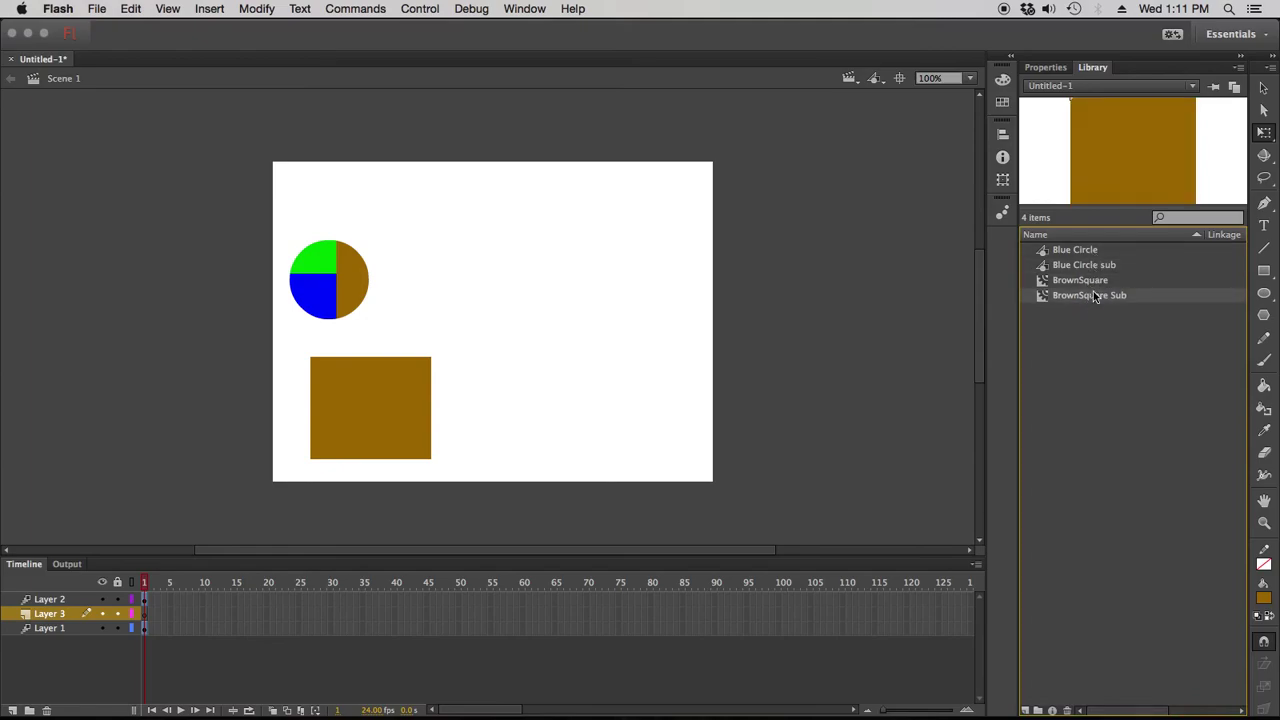
pyautogui.click(1095, 284)
pyautogui.click(1242, 106)
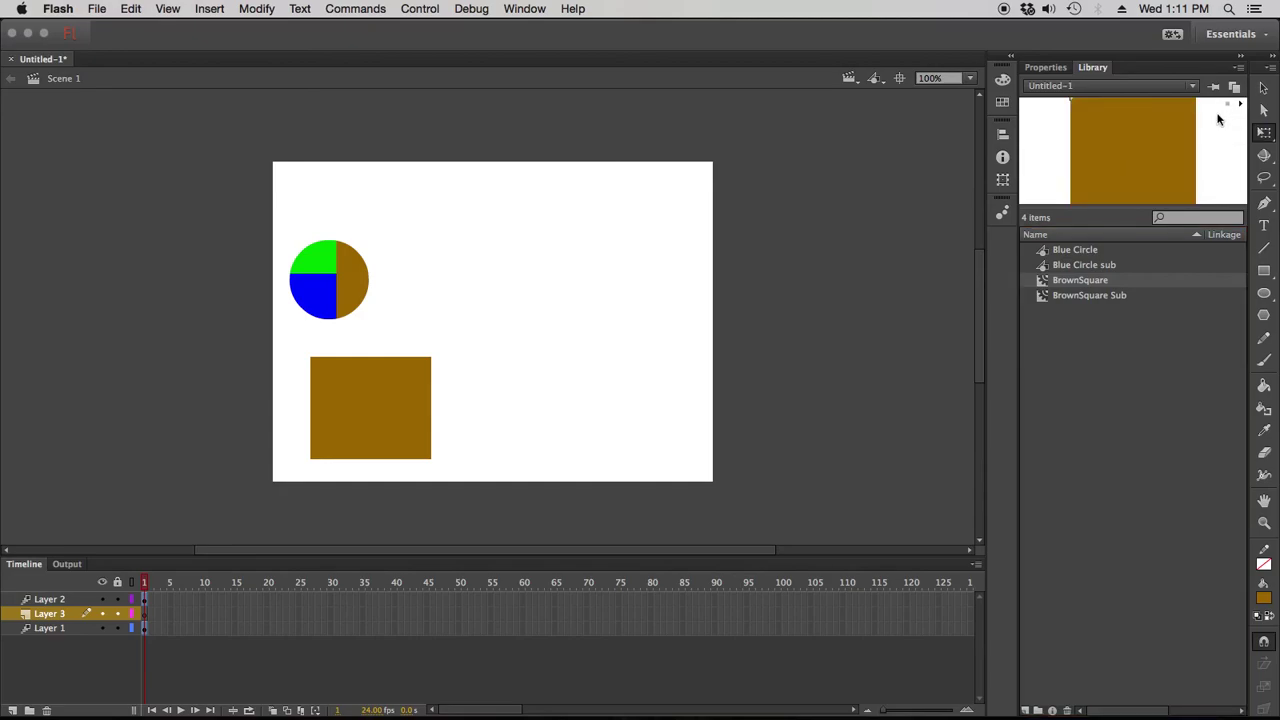
pyautogui.click(1244, 106)
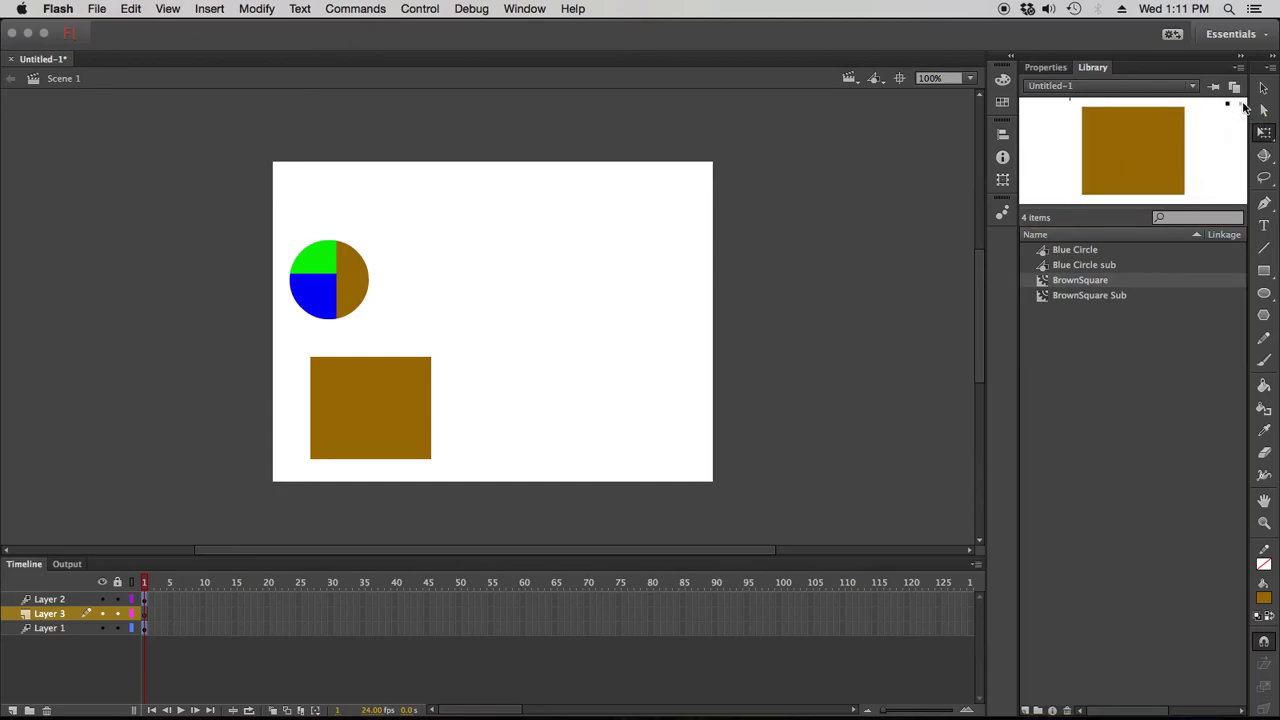
pyautogui.click(1121, 295)
pyautogui.click(1106, 283)
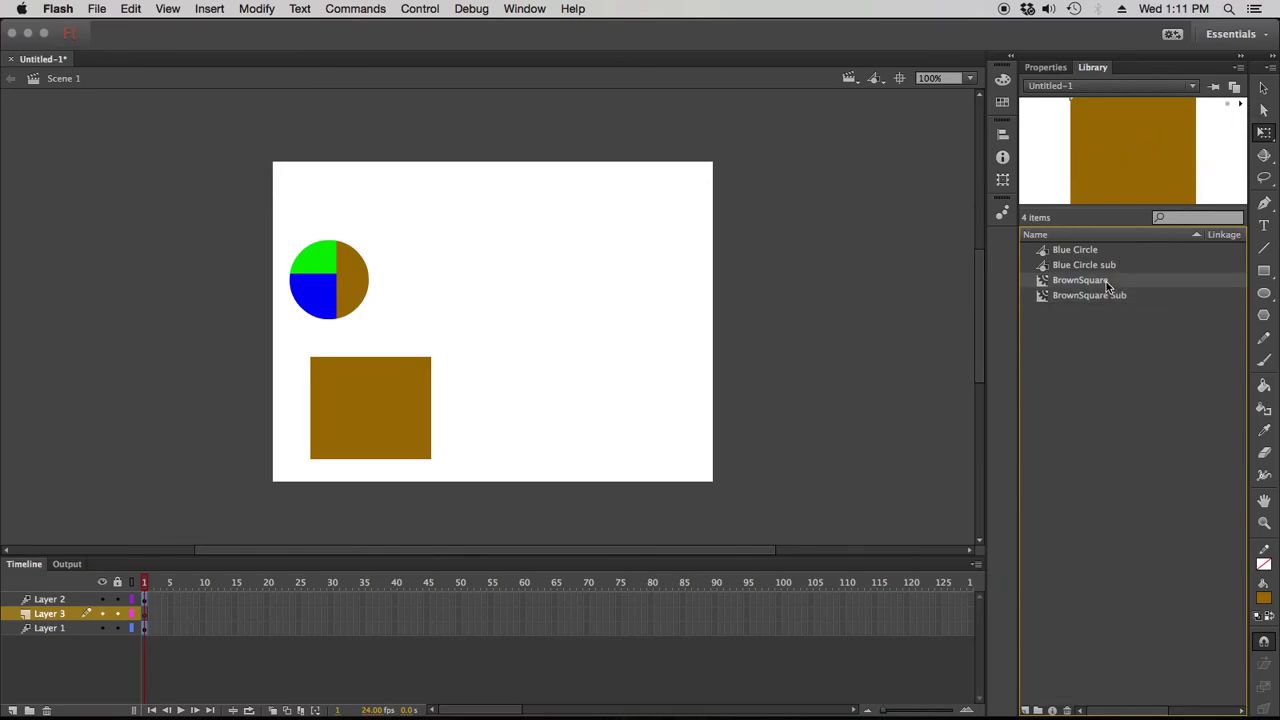
pyautogui.click(1242, 106)
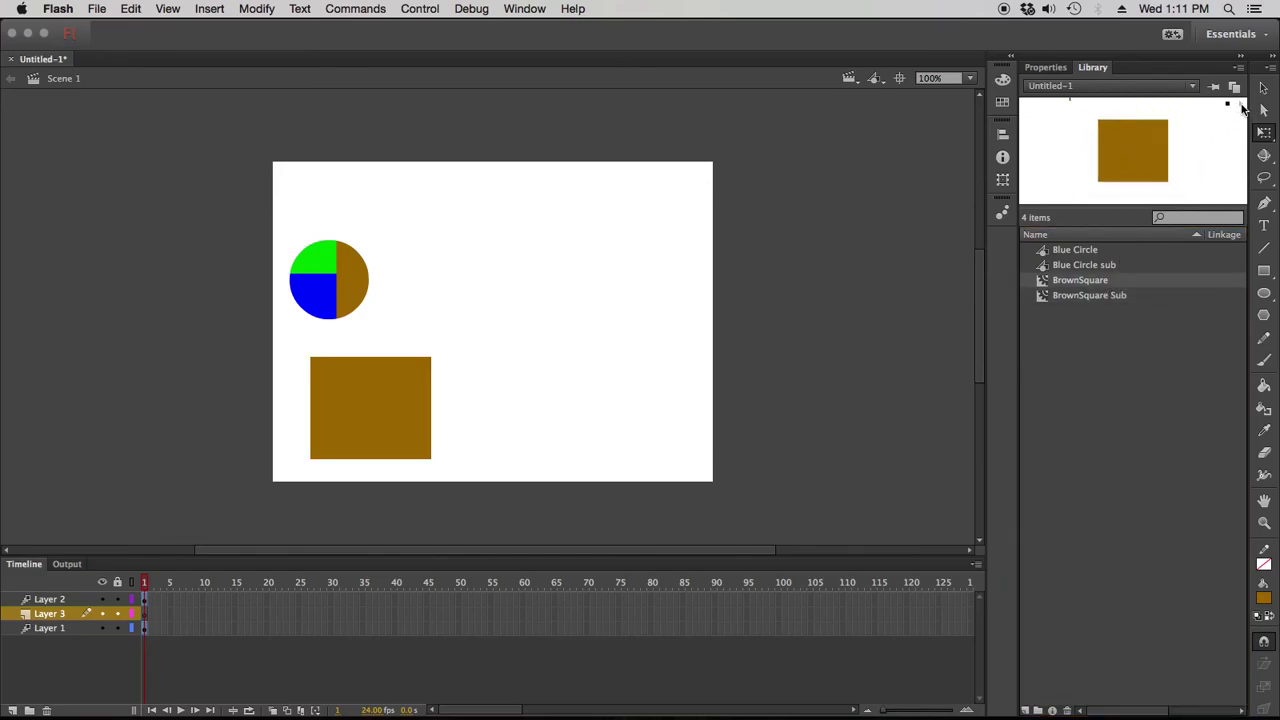
# Place a BrownSquare instance near the top centre of the stage on Layer 3 and extend that layer to frame 3.
pyautogui.moveTo(1093, 284); pyautogui.dragTo(481, 247)
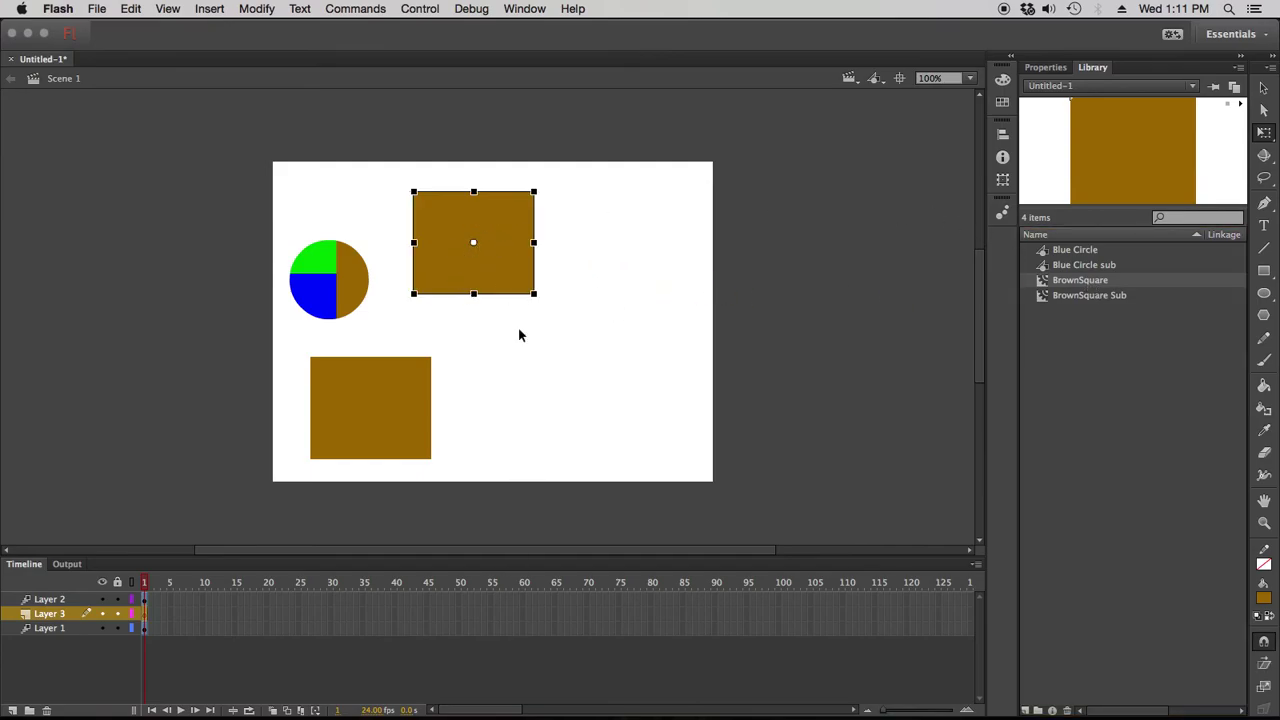
pyautogui.rightClick(158, 618)
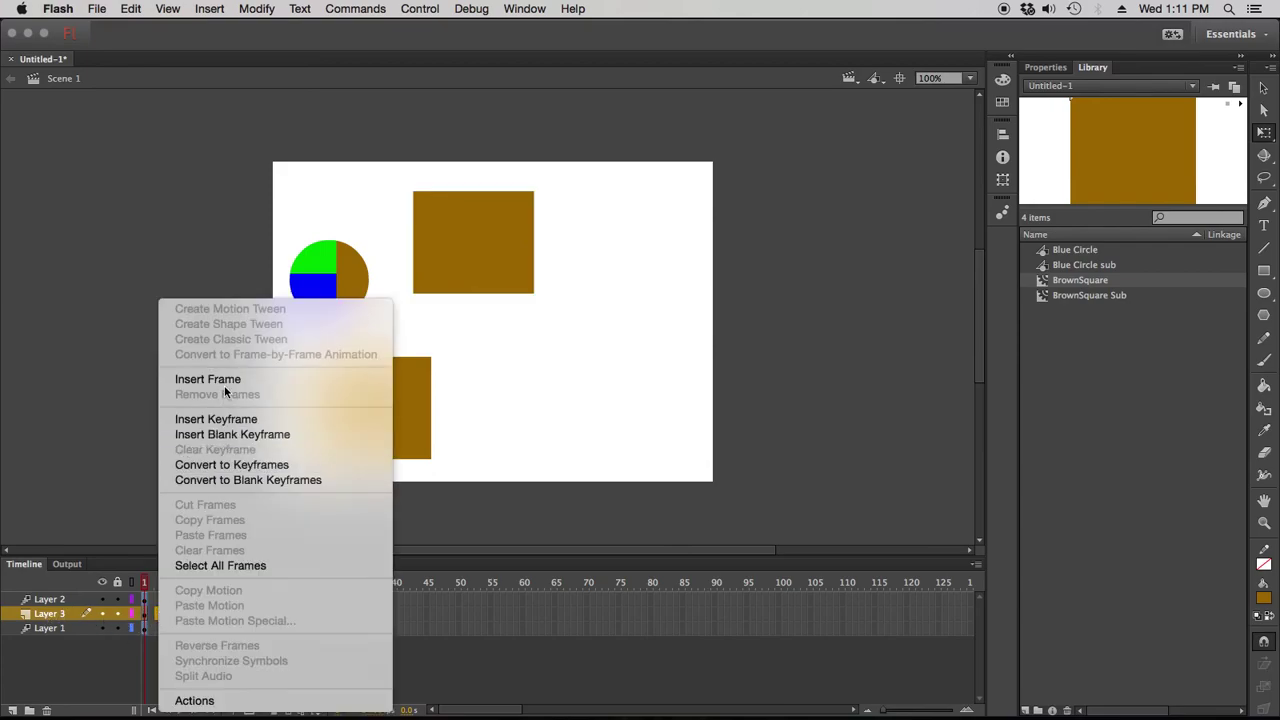
pyautogui.click(200, 377)
pyautogui.click(158, 616)
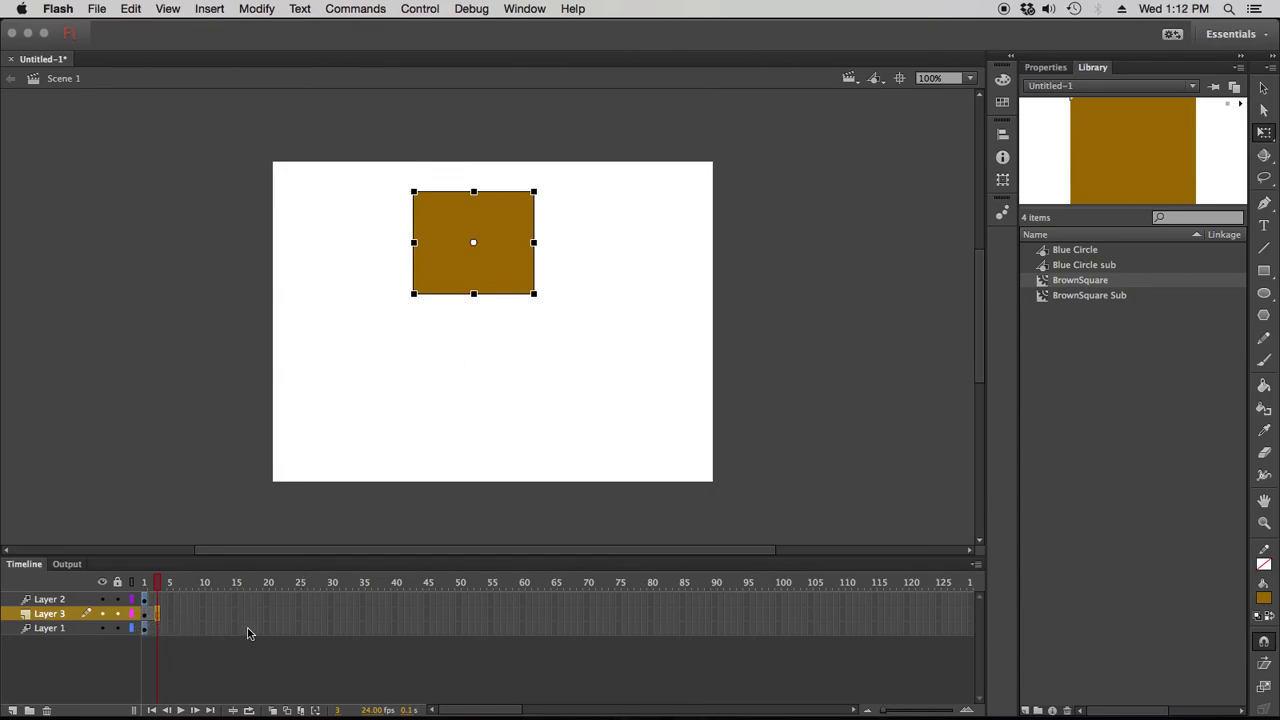
# Test the movie with the extended Layer 3, close the preview, and delete Layer 3 from the main timeline.
pyautogui.press('super+Return')
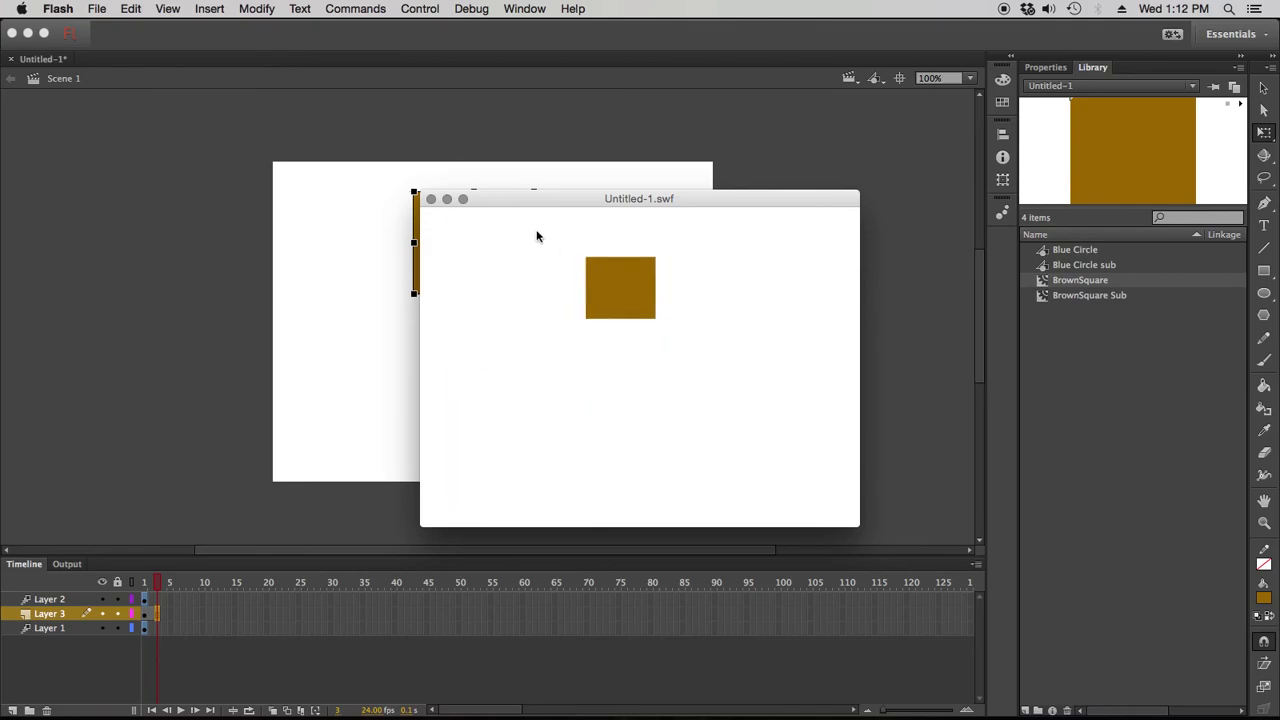
pyautogui.click(431, 200)
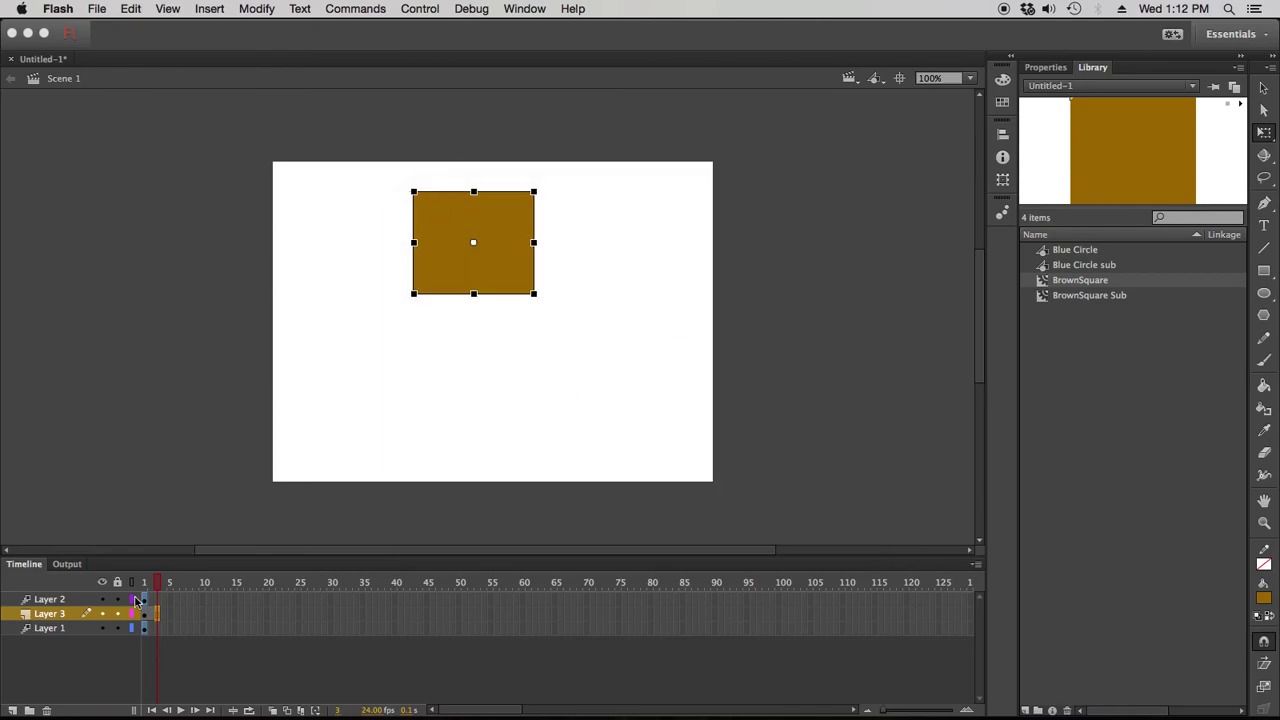
pyautogui.click(46, 710)
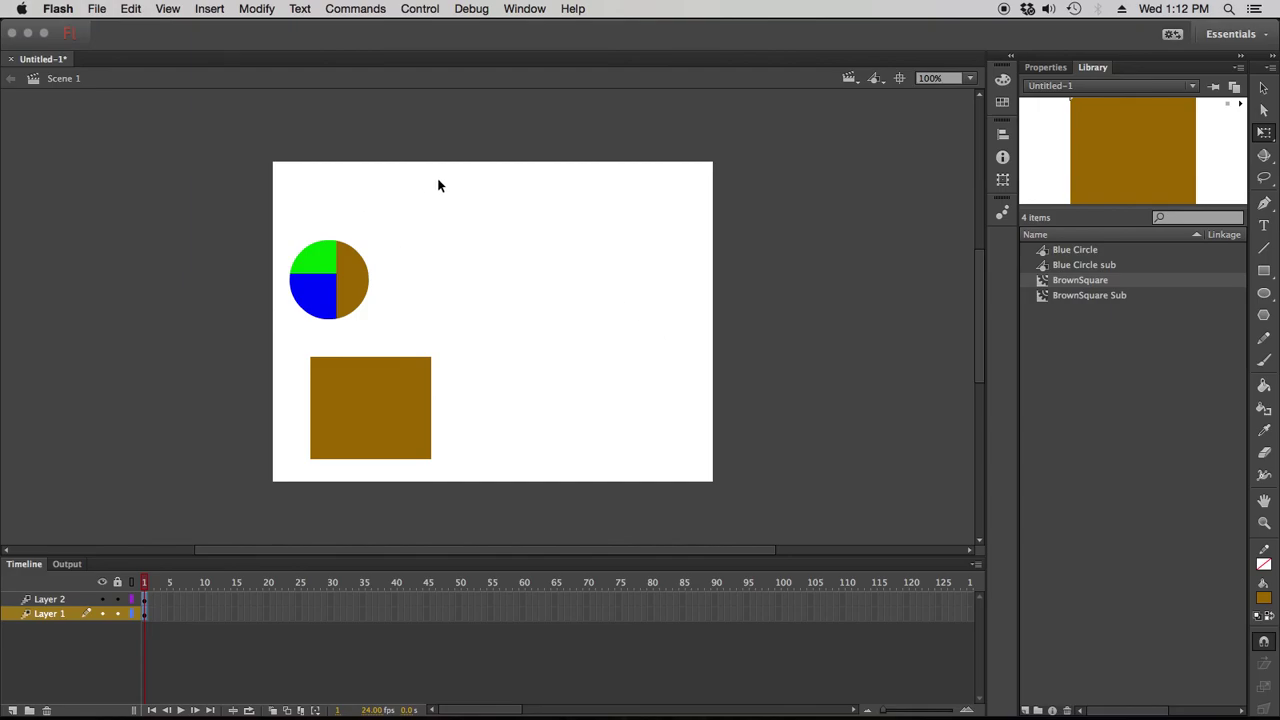
pyautogui.moveTo(845, 712)
pyautogui.click(341, 694)
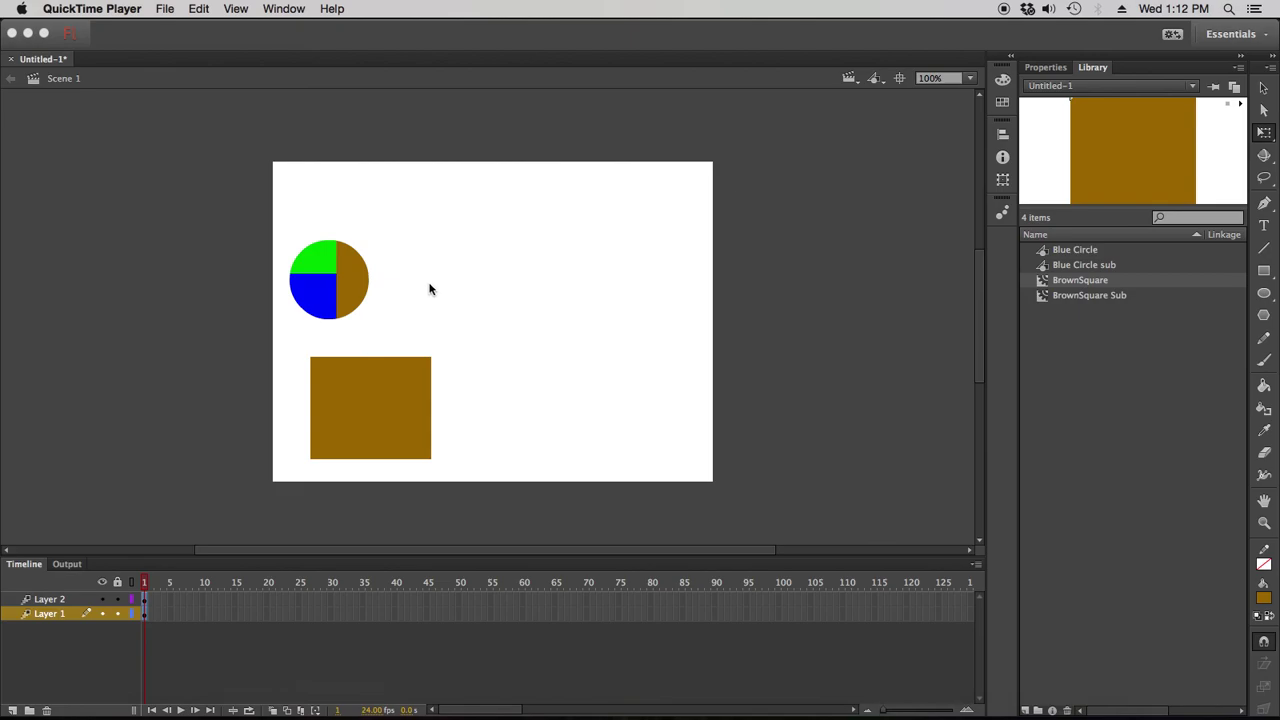